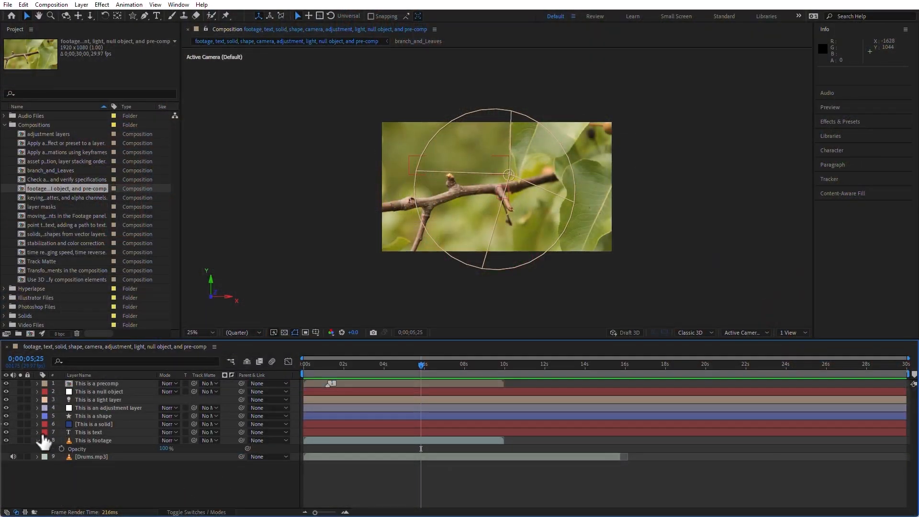
- Collapse the footage layer's properties and hide the "This is a precomp" layer
{"action": "left_click", "coordinate": [37, 440]}
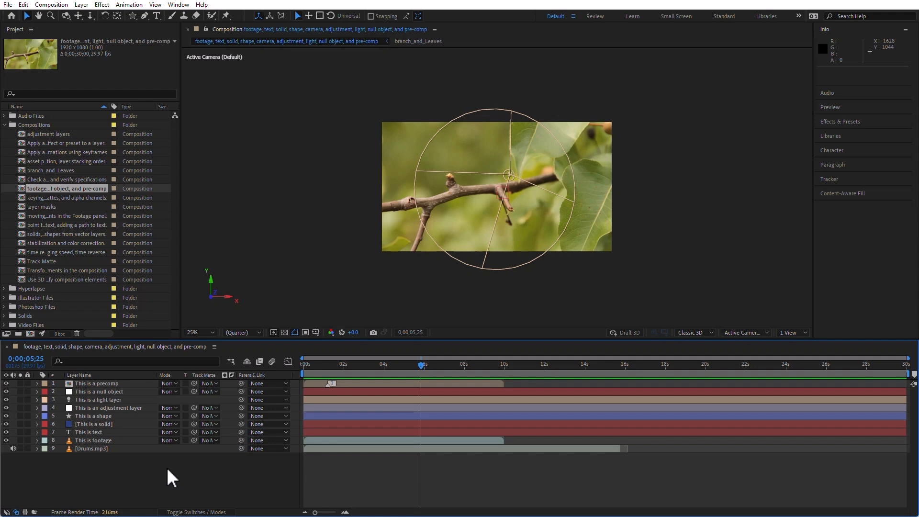
{"action": "left_click", "coordinate": [6, 383]}
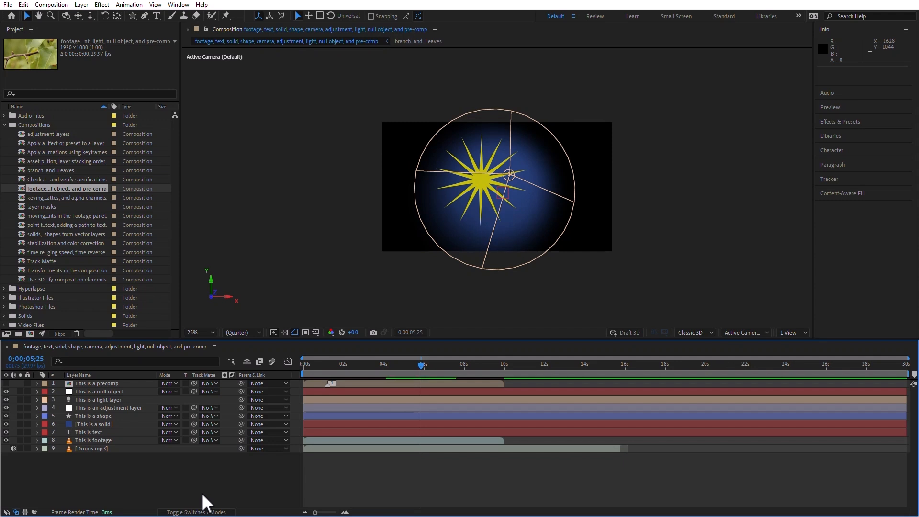
- Pre-compose all nine layers into a composition named "New Precomp", moving all attributes and leaving Open New Composition off
{"action": "left_click_drag", "start_coordinate": [116, 453], "coordinate": [90, 355]}
{"action": "right_click", "coordinate": [113, 403]}
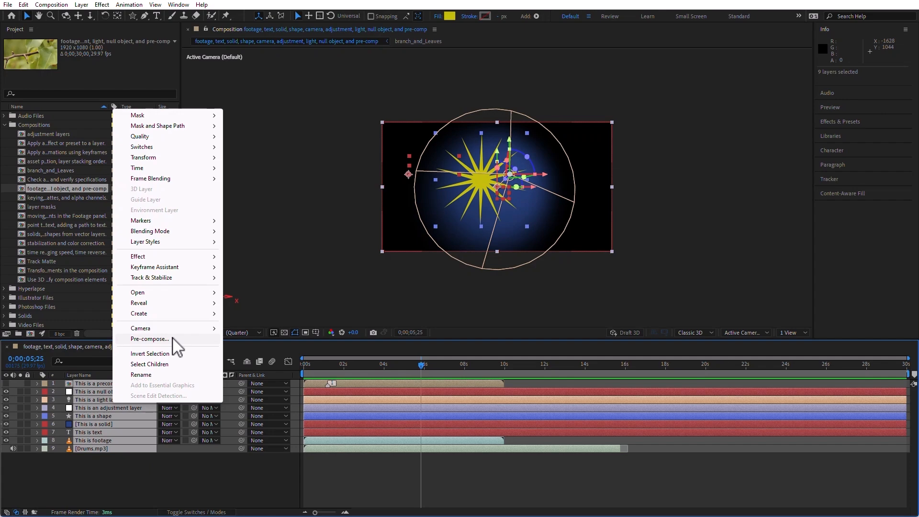
{"action": "left_click", "coordinate": [150, 339]}
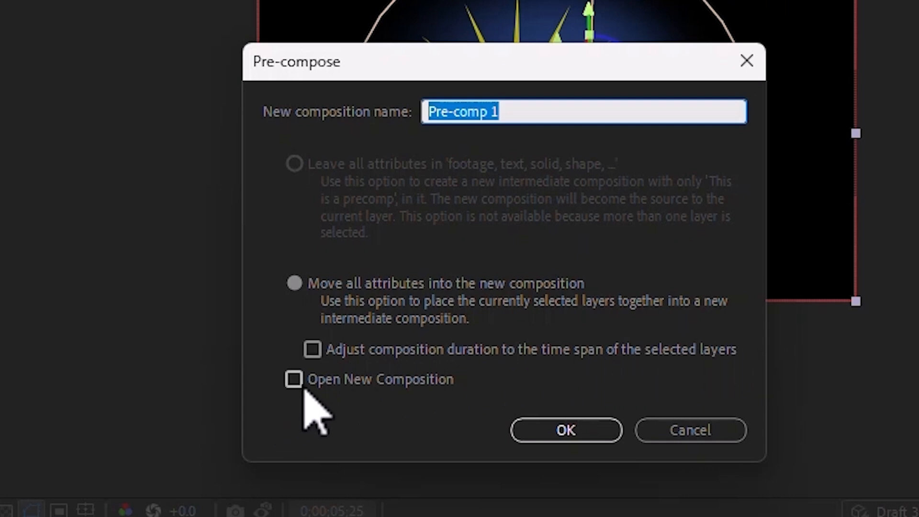
{"action": "left_click", "coordinate": [297, 386]}
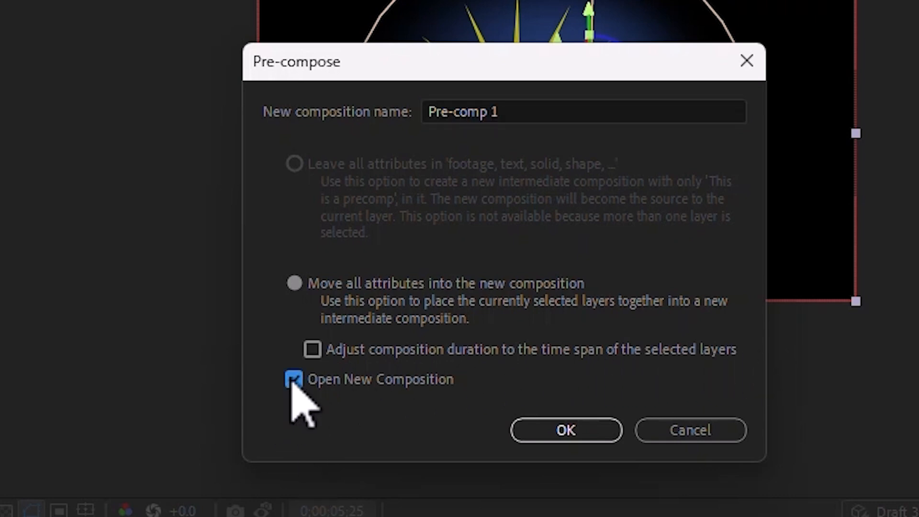
{"action": "left_click", "coordinate": [300, 385]}
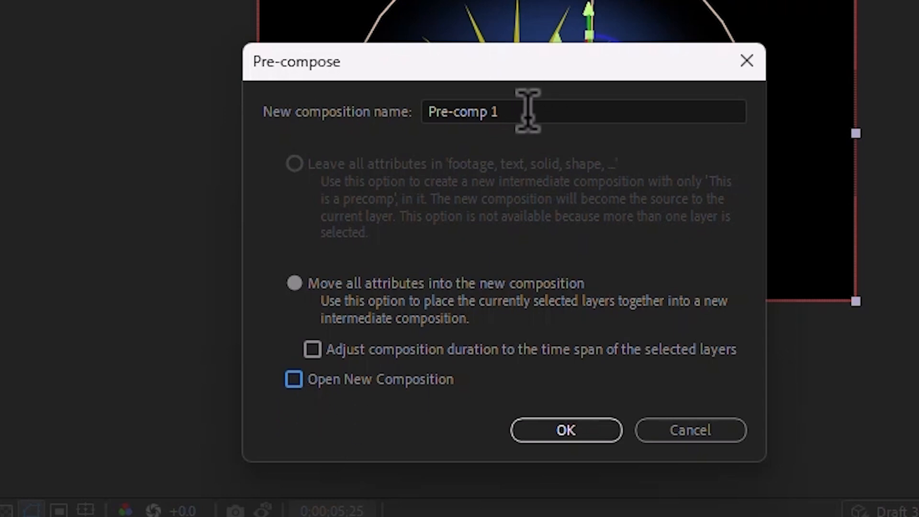
{"action": "left_click", "coordinate": [529, 109]}
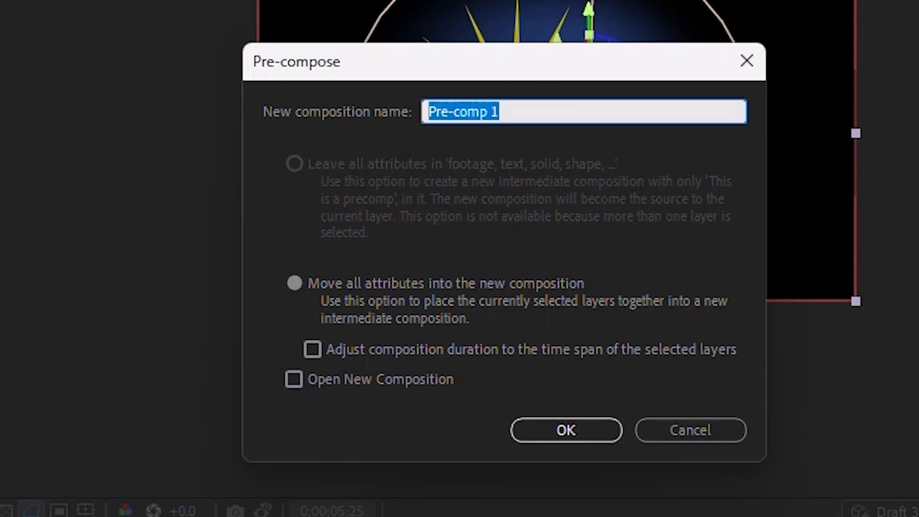
{"action": "type", "text": "New Precomp"}
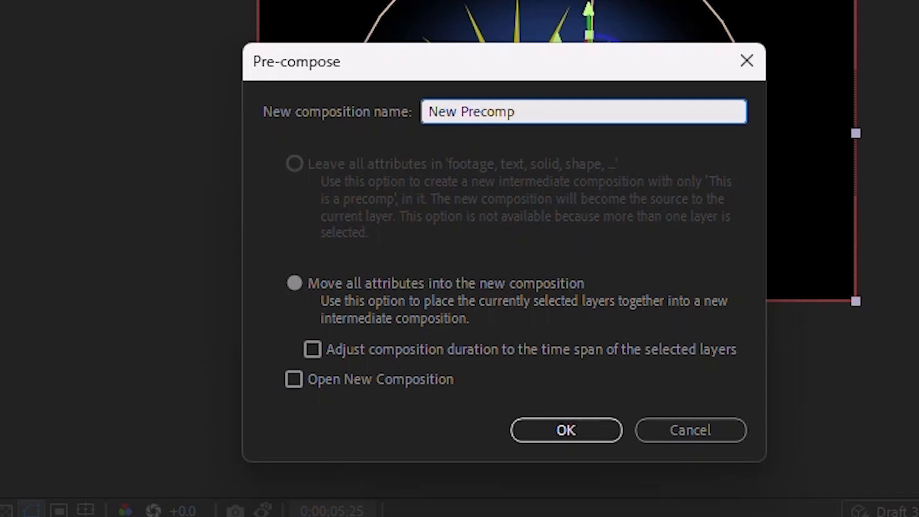
{"action": "left_click", "coordinate": [565, 428]}
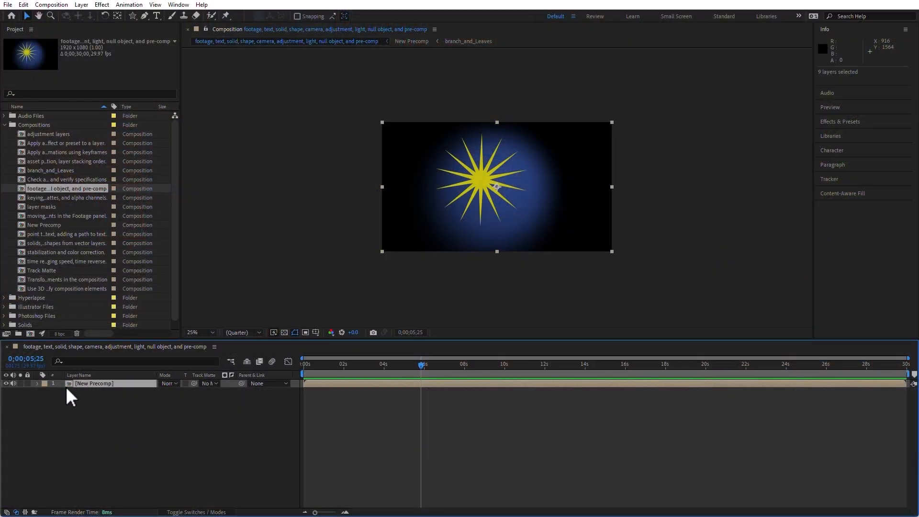
- Open New Precomp and compare its nested layers with the parent composition's timeline, ending in New Precomp
{"action": "double_click", "coordinate": [68, 383]}
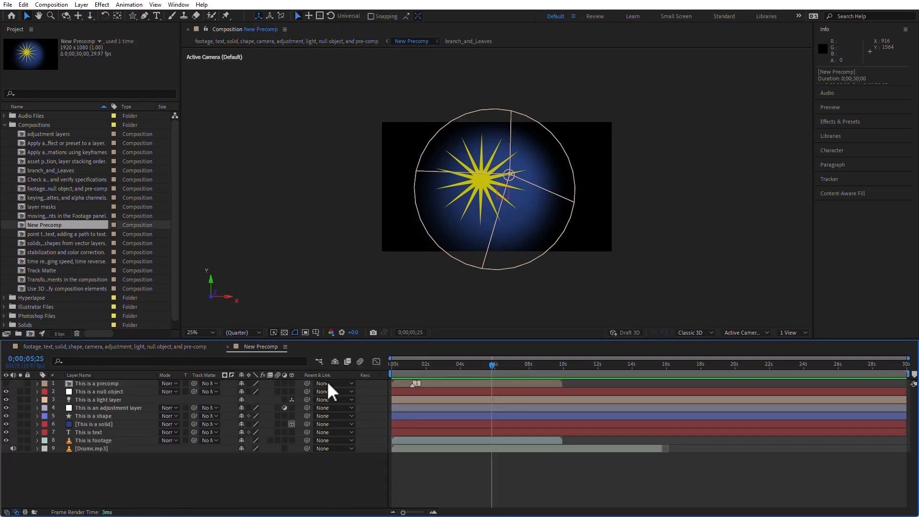
{"action": "left_click", "coordinate": [143, 348]}
{"action": "left_click", "coordinate": [242, 352]}
{"action": "left_click", "coordinate": [186, 344]}
{"action": "left_click", "coordinate": [254, 351]}
{"action": "left_click", "coordinate": [122, 346]}
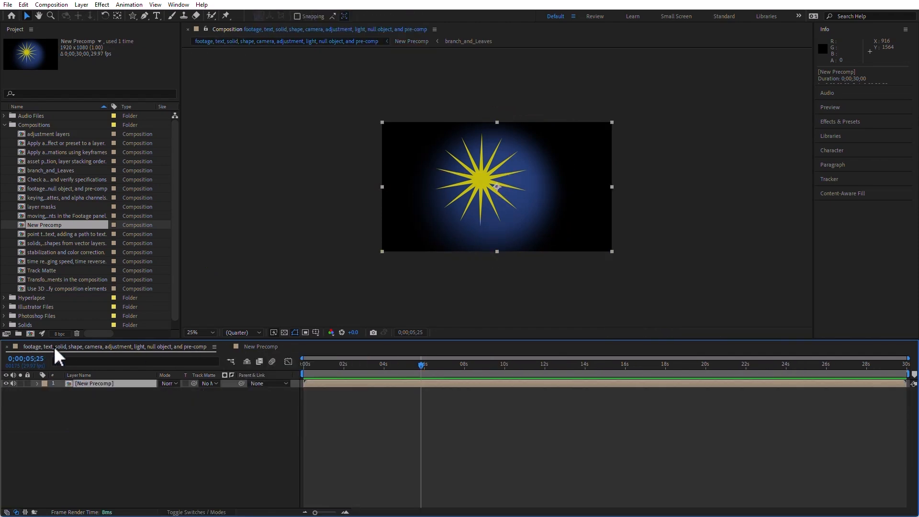
{"action": "left_click", "coordinate": [267, 347]}
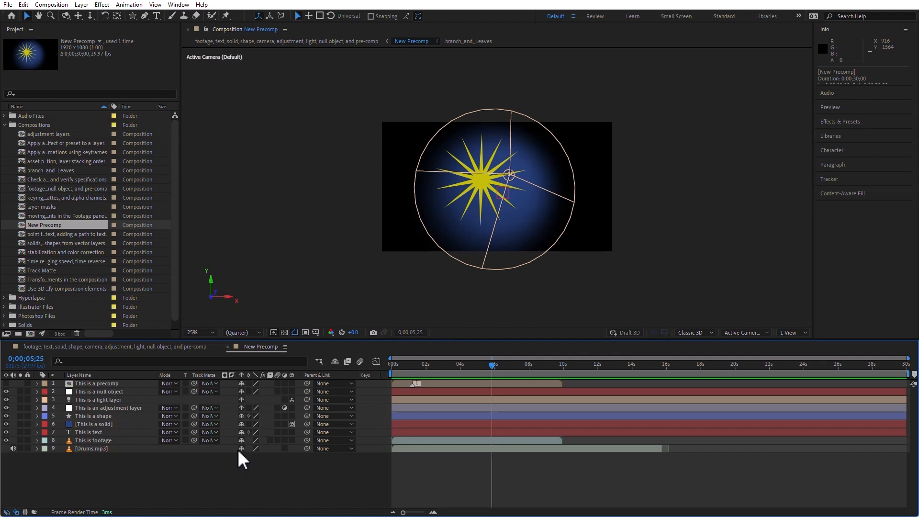
- Create a single composition from all eight clips in the Video Files folder, using branch_and_Leaves.mp4 dimensions with Sequence Layers off
{"action": "left_click", "coordinate": [5, 125]}
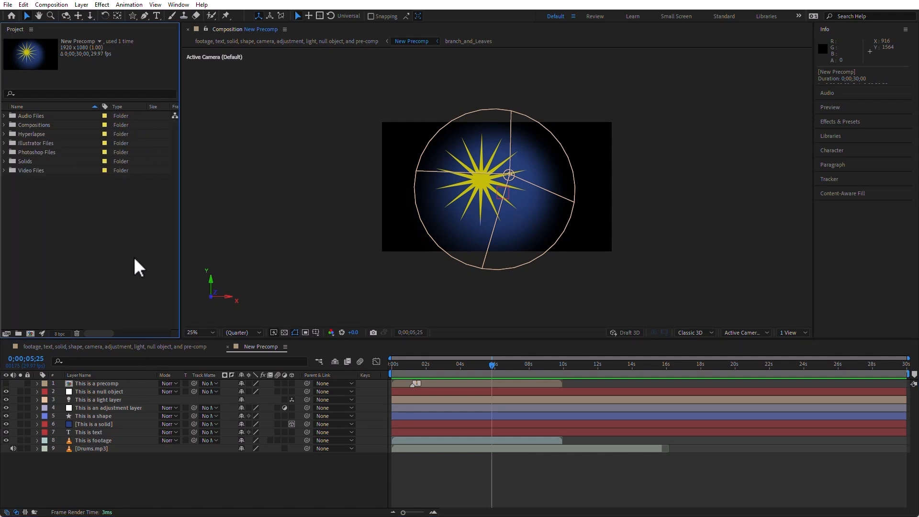
{"action": "left_click", "coordinate": [61, 234]}
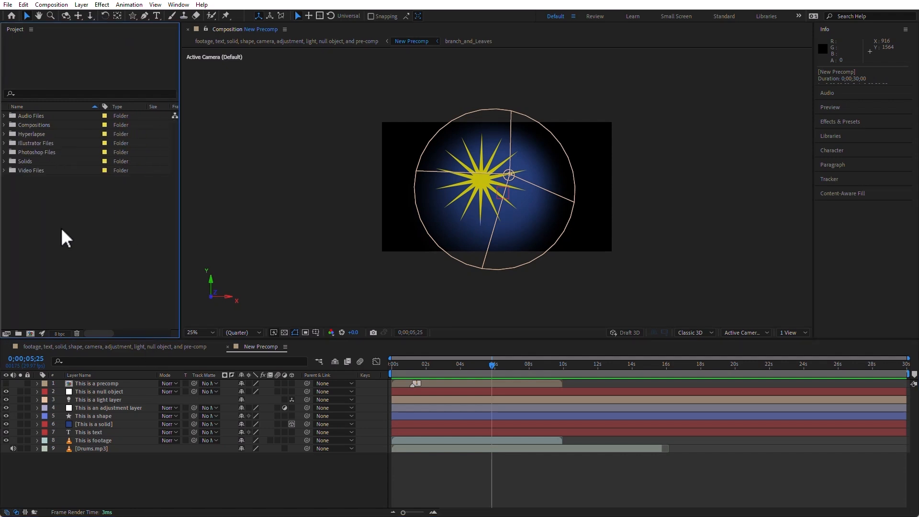
{"action": "left_click", "coordinate": [4, 171]}
{"action": "left_click", "coordinate": [21, 180]}
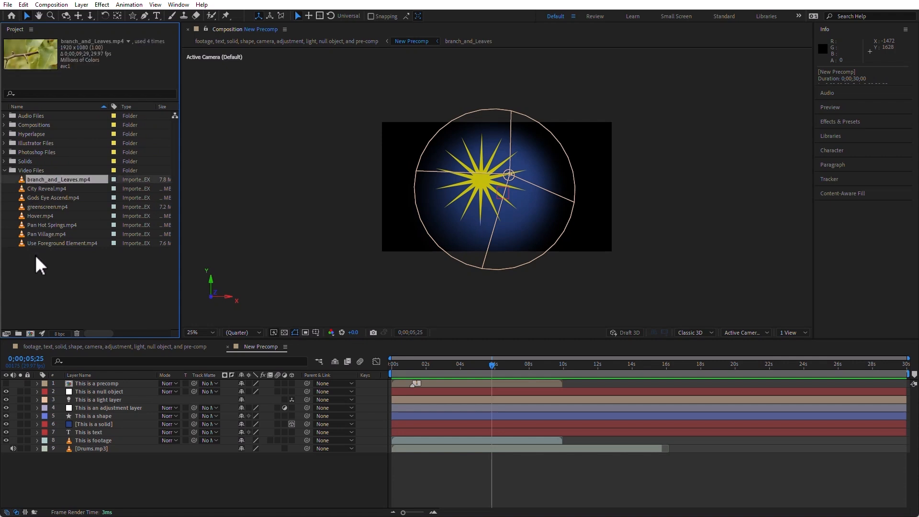
{"action": "left_click", "coordinate": [38, 241], "text": "shift"}
{"action": "right_click", "coordinate": [47, 220]}
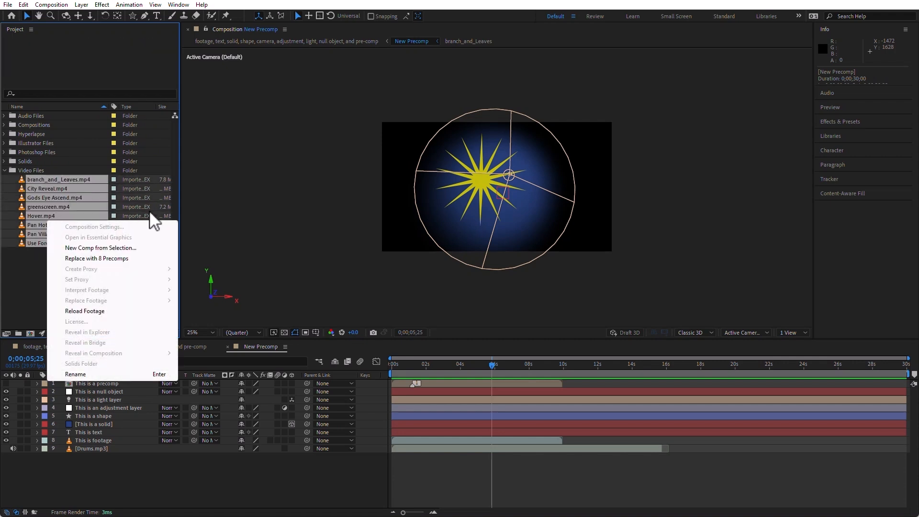
{"action": "left_click", "coordinate": [133, 249]}
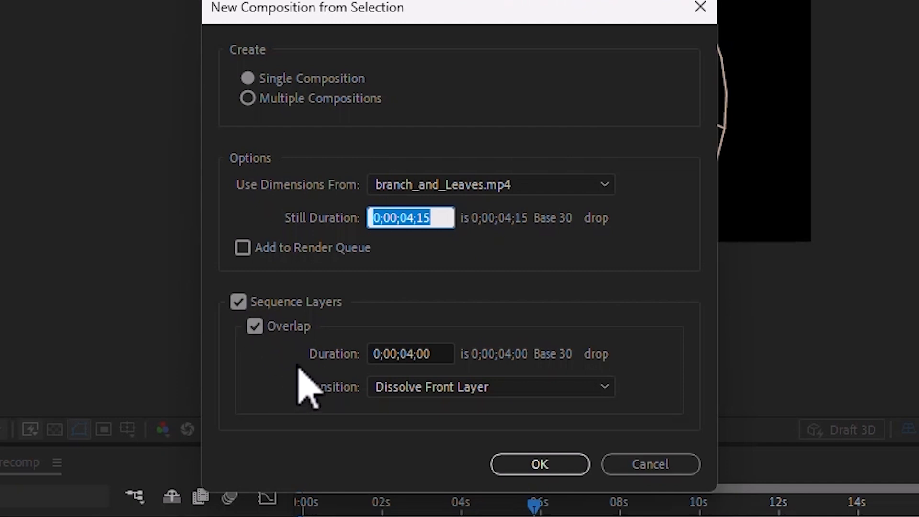
{"action": "left_click", "coordinate": [238, 302]}
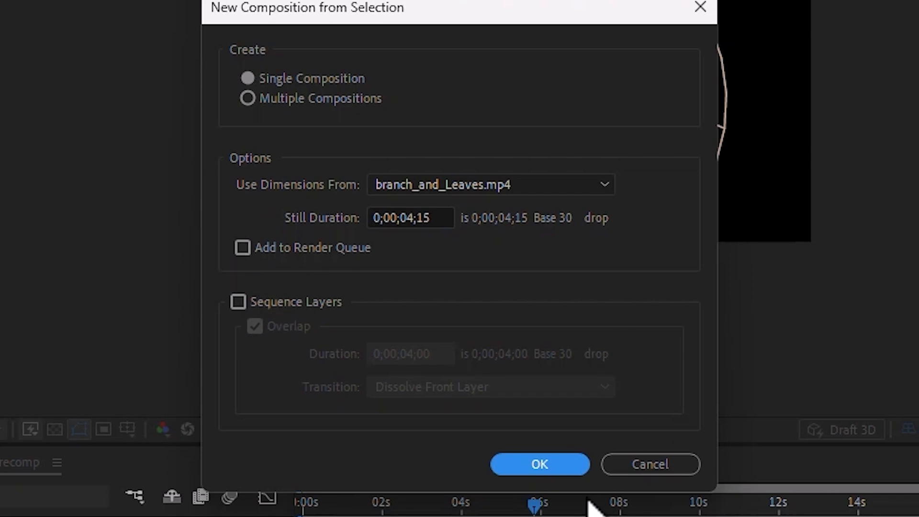
{"action": "left_click", "coordinate": [551, 467]}
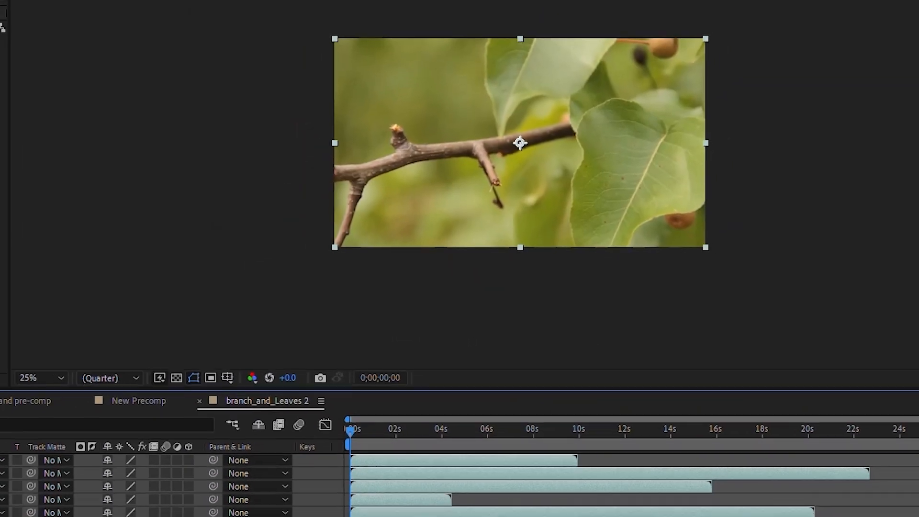
- Delete the greenscreen.mp4 layer from the branch_and_Leaves 2 composition
{"action": "left_click", "coordinate": [134, 471]}
{"action": "left_click", "coordinate": [105, 408]}
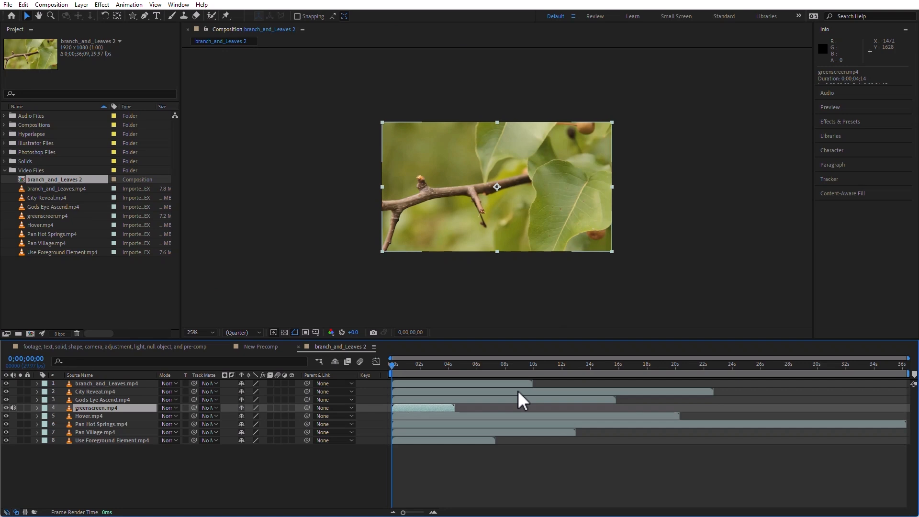
{"action": "key", "text": "Delete"}
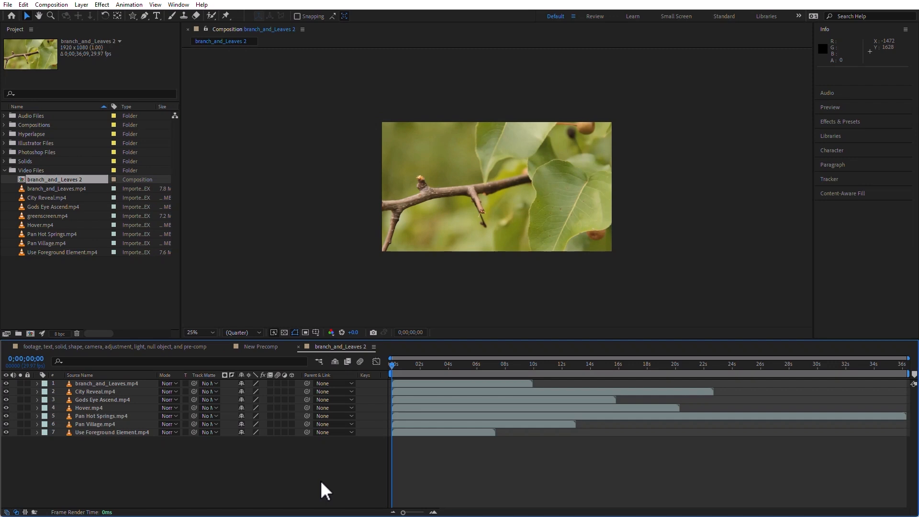
- Trim the out points of all seven layers to 0;00;07;01
{"action": "left_click_drag", "start_coordinate": [158, 453], "coordinate": [87, 349]}
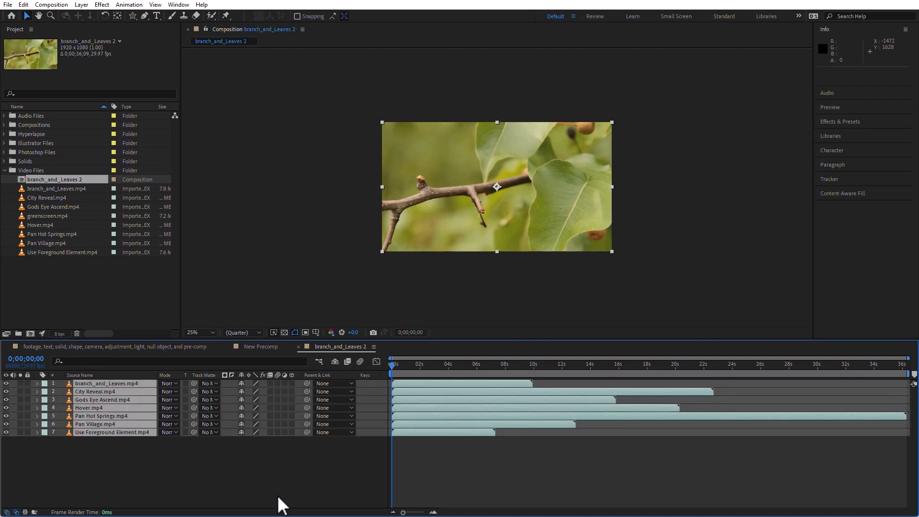
{"action": "left_click", "coordinate": [487, 364]}
{"action": "left_click_drag", "start_coordinate": [489, 365], "coordinate": [492, 366]}
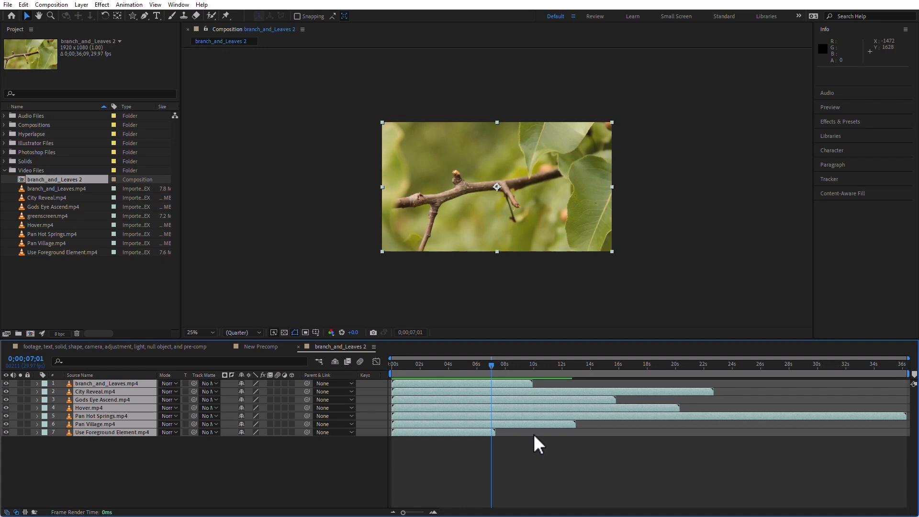
{"action": "key", "text": "alt+bracketright"}
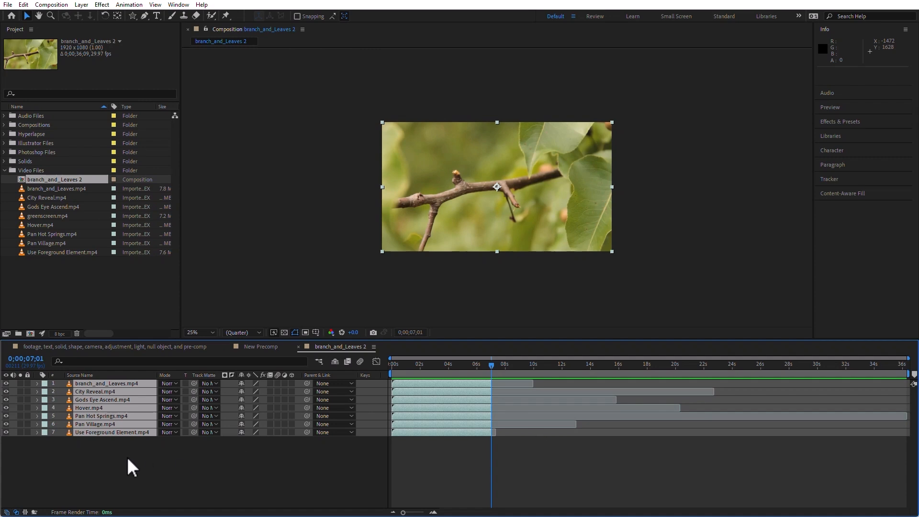
- Scale all seven layers down to 31%
{"action": "key", "text": "s"}
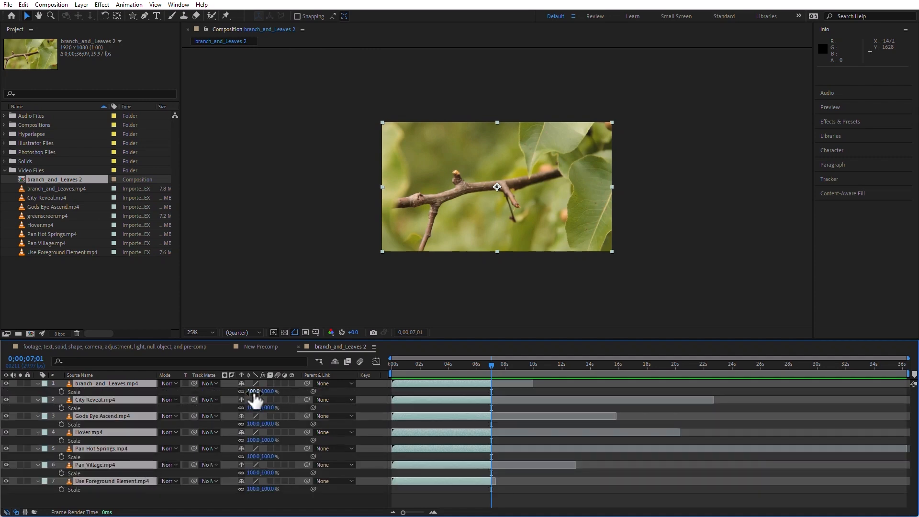
{"action": "left_click_drag", "start_coordinate": [254, 391], "coordinate": [219, 391]}
{"action": "left_click", "coordinate": [399, 472]}
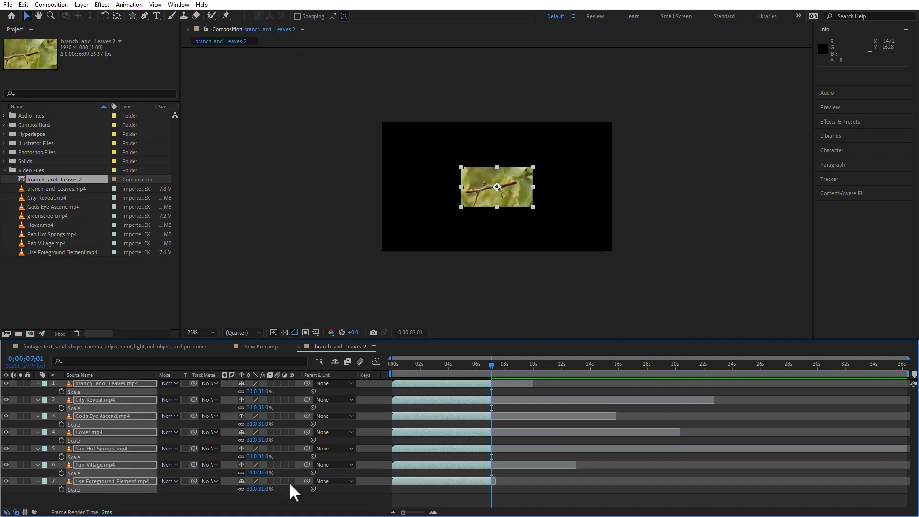
{"action": "left_click", "coordinate": [291, 500]}
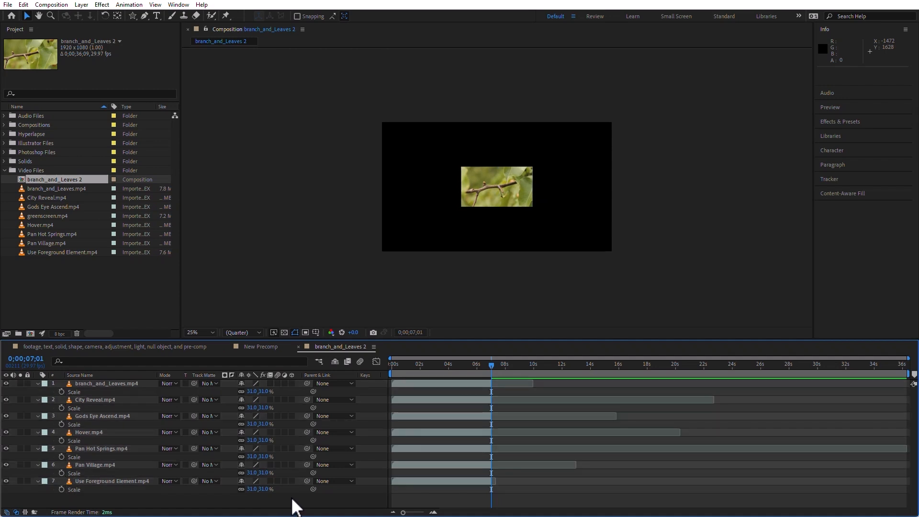
- Keyframe the Position of all layers from -361, 540 at 0;00;00;00 to beyond the frame's right edge at 0;00;06;19
{"action": "key", "text": "Home"}
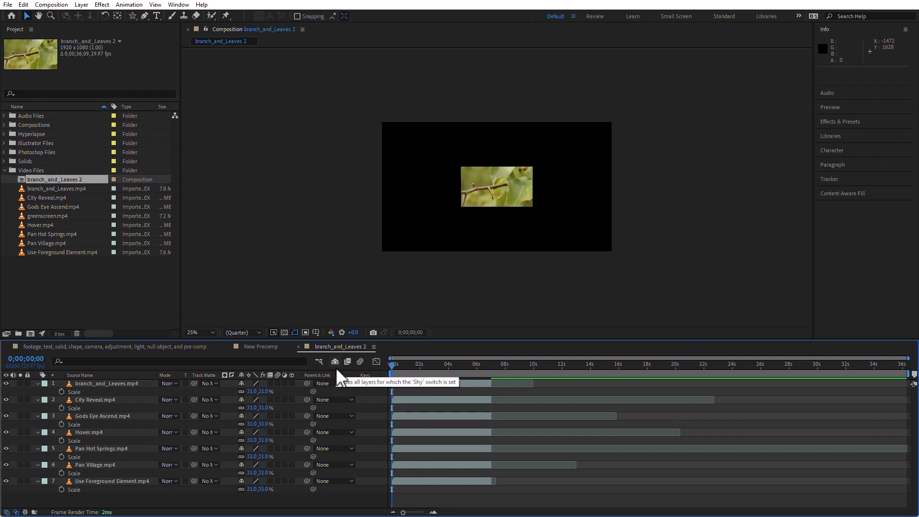
{"action": "left_click_drag", "start_coordinate": [111, 493], "coordinate": [71, 342]}
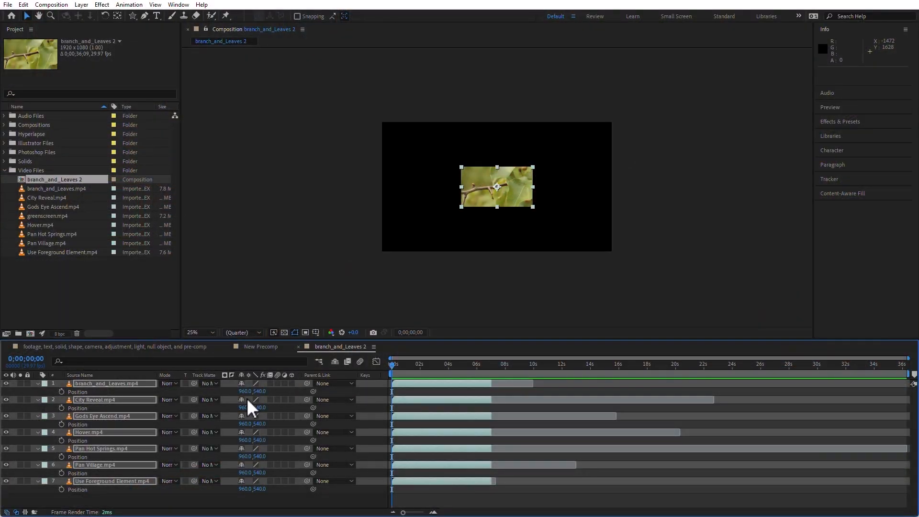
{"action": "left_click_drag", "start_coordinate": [93, 450], "coordinate": [4, 514]}
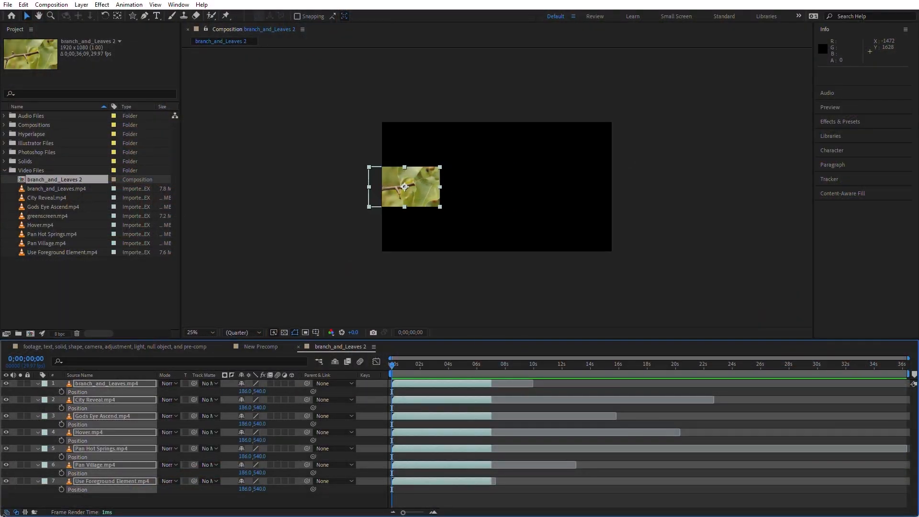
{"action": "left_click_drag", "start_coordinate": [243, 392], "coordinate": [204, 401]}
{"action": "left_click", "coordinate": [61, 392]}
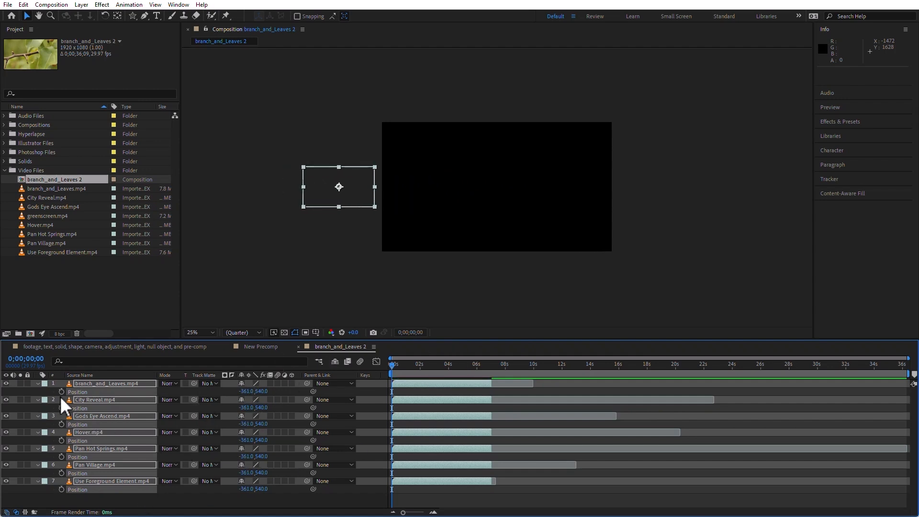
{"action": "left_click", "coordinate": [486, 364]}
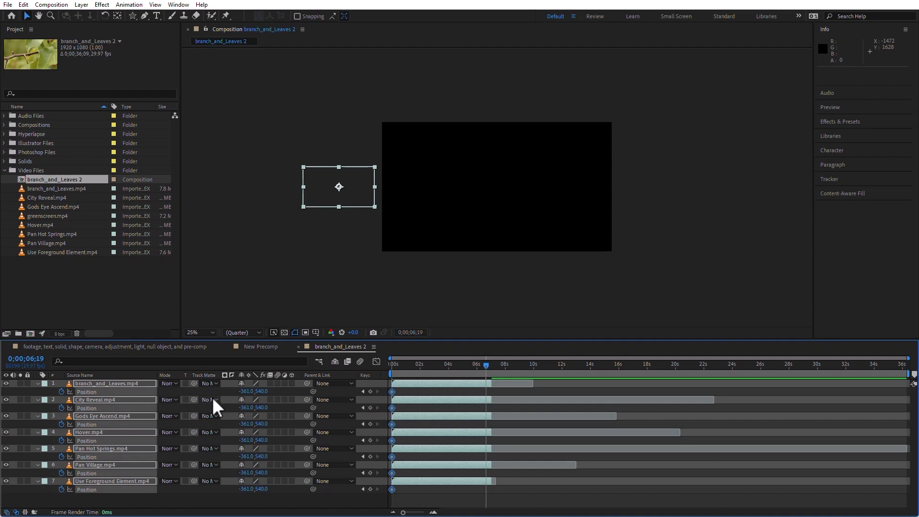
{"action": "left_click_drag", "start_coordinate": [245, 393], "coordinate": [369, 390]}
- Preview the position animation from the start of the composition, stopping at about 0;00;05;03
{"action": "left_click_drag", "start_coordinate": [408, 365], "coordinate": [323, 378]}
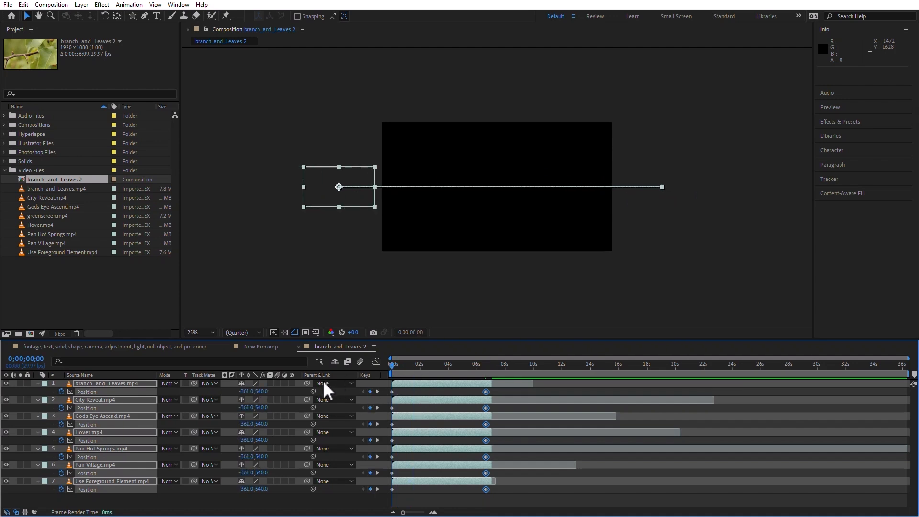
{"action": "key", "text": "space"}
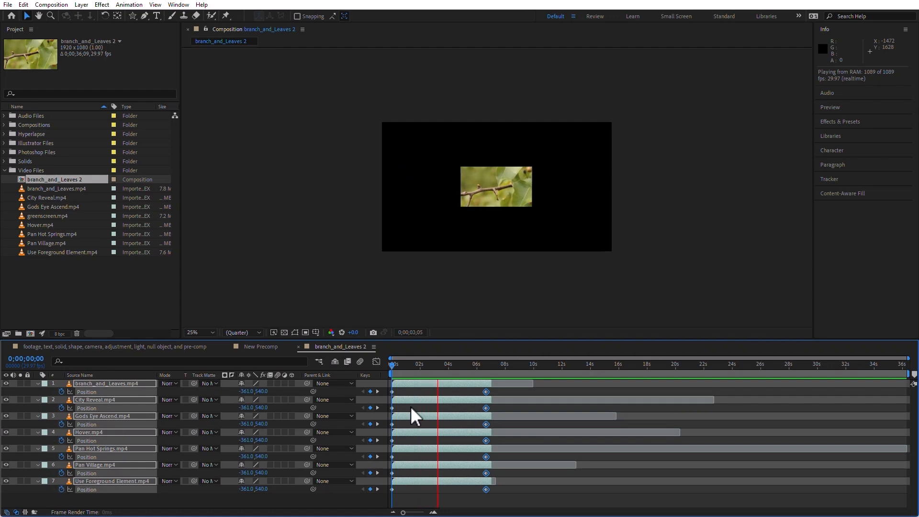
{"action": "key", "text": "space"}
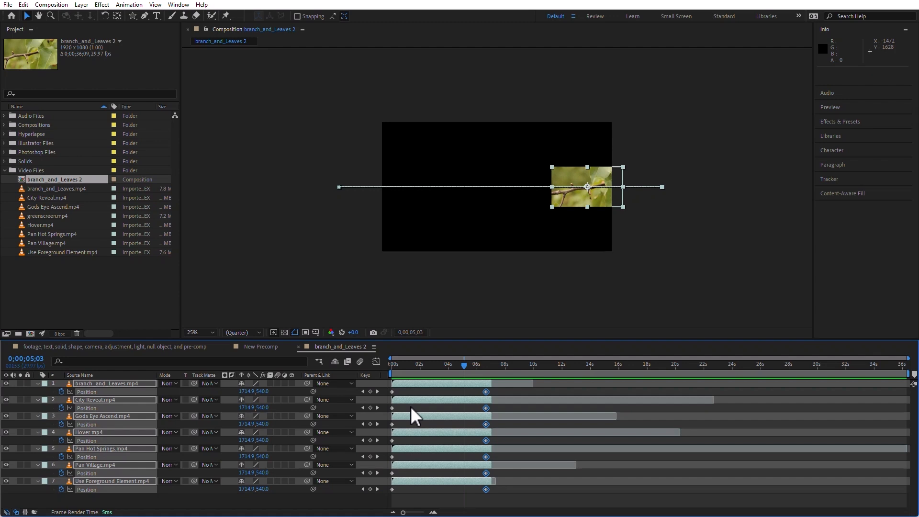
- Shift the City Reveal layer in time so that it starts at 0;00;01;16, just behind the first clip
{"action": "left_click", "coordinate": [428, 489]}
{"action": "left_click", "coordinate": [432, 368]}
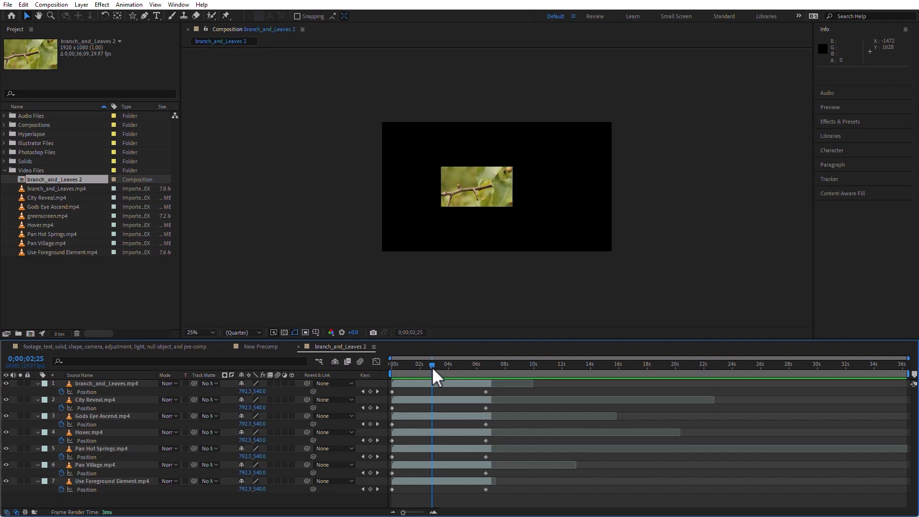
{"action": "left_click", "coordinate": [414, 385]}
{"action": "left_click_drag", "start_coordinate": [404, 399], "coordinate": [426, 398]}
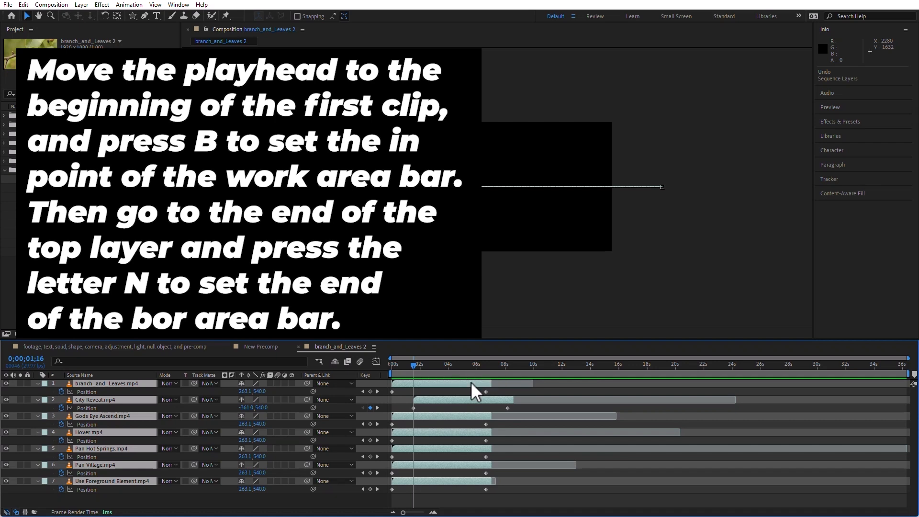
- Set the work area to run from 0;00;01;16 to 0;00;07;01, the end of the top layer
{"action": "key", "text": "b"}
{"action": "left_click", "coordinate": [449, 362]}
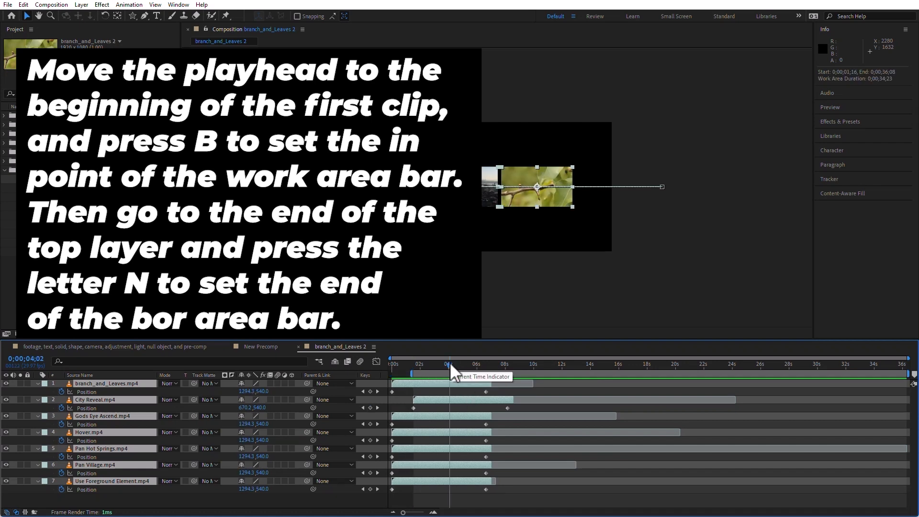
{"action": "left_click", "coordinate": [143, 502]}
{"action": "left_click_drag", "start_coordinate": [447, 364], "coordinate": [493, 365]}
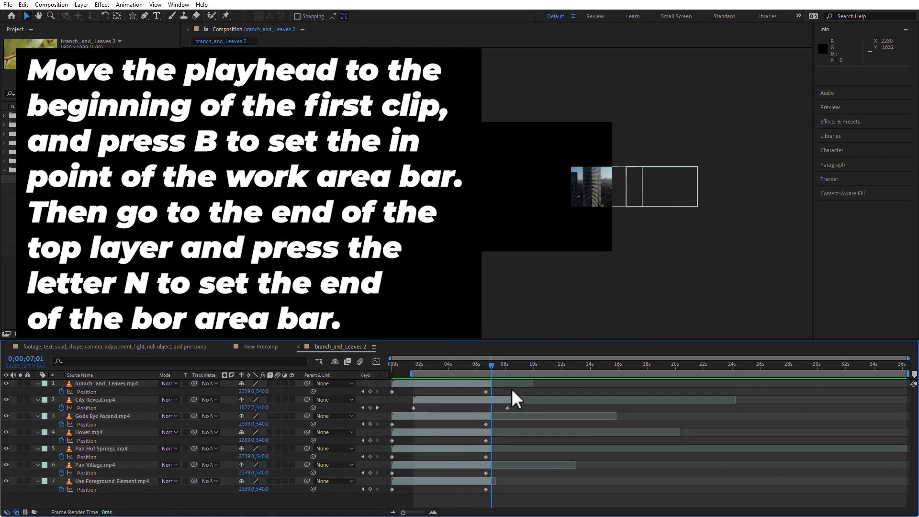
{"action": "key", "text": "n"}
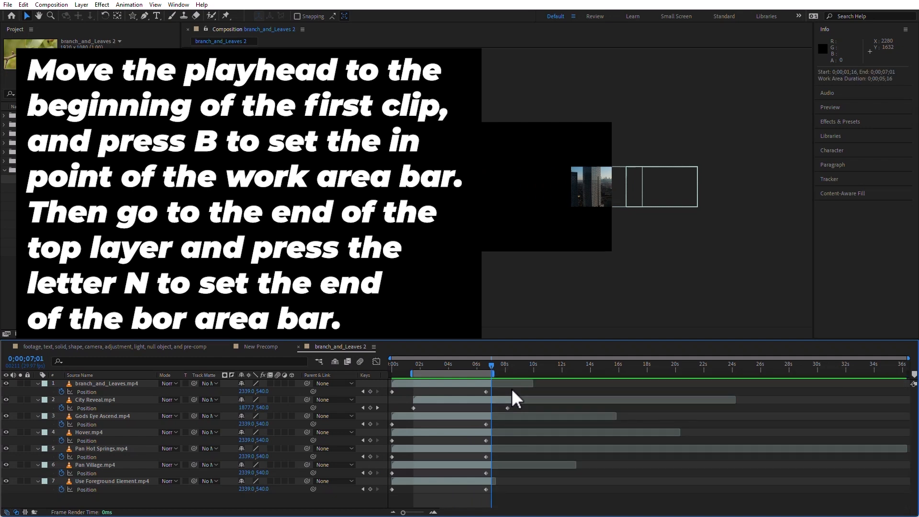
- Trim the composition to the work area and check the resulting duration in the composition settings
{"action": "right_click", "coordinate": [465, 375]}
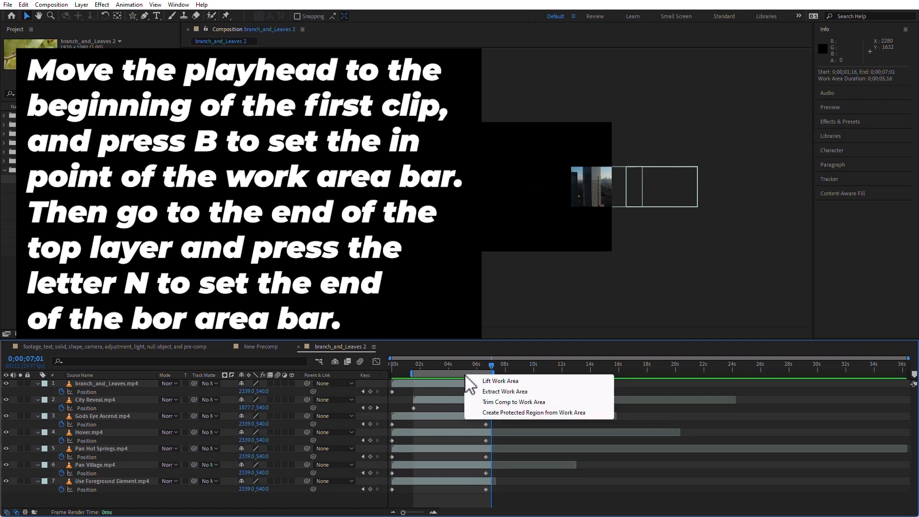
{"action": "left_click", "coordinate": [530, 401]}
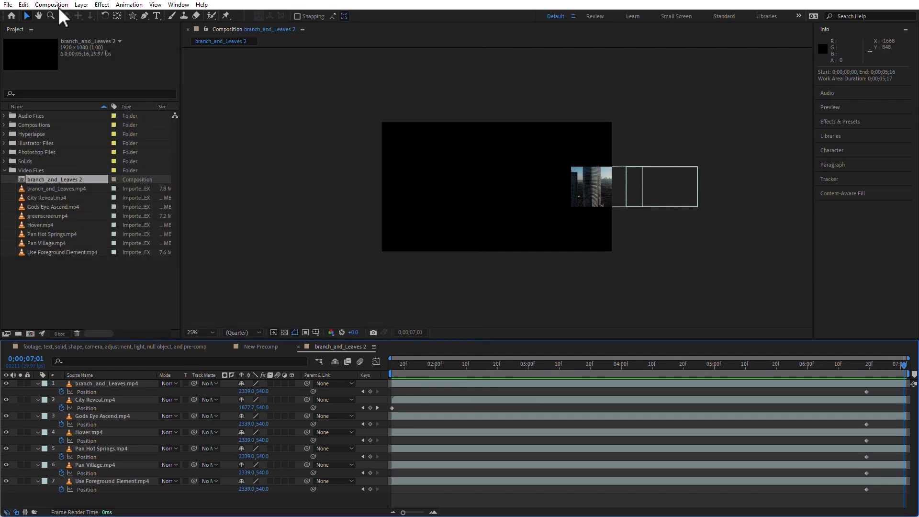
{"action": "left_click", "coordinate": [59, 5]}
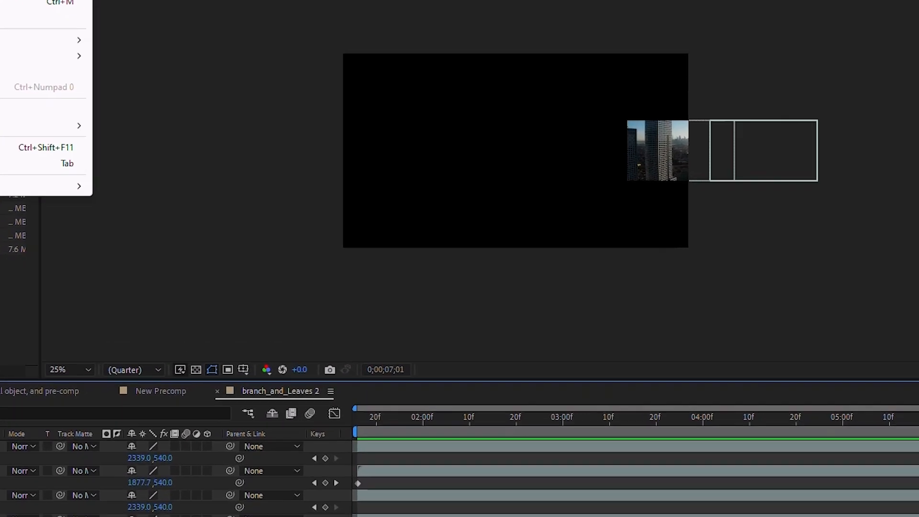
{"action": "left_click", "coordinate": [68, 2]}
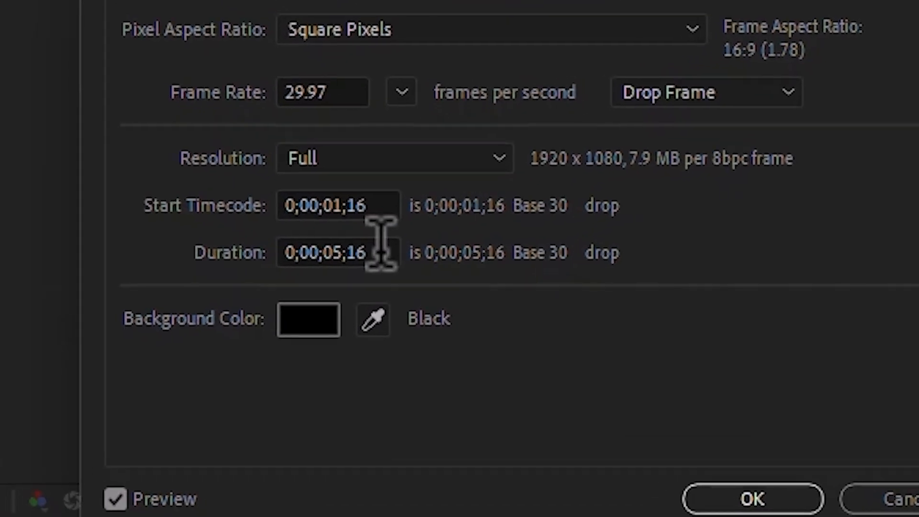
{"action": "left_click", "coordinate": [380, 252]}
{"action": "left_click", "coordinate": [761, 506]}
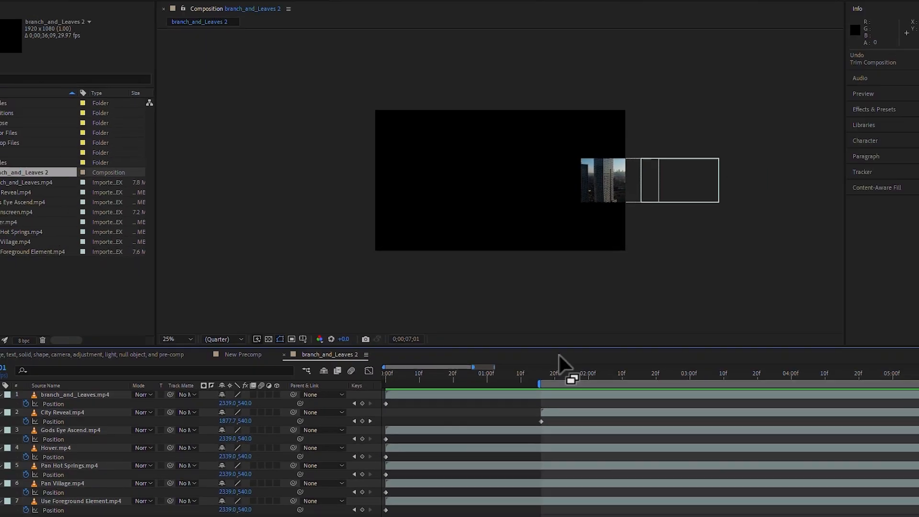
- Undo the composition trim and reset the work area to the full composition length
{"action": "key", "text": "semicolon"}
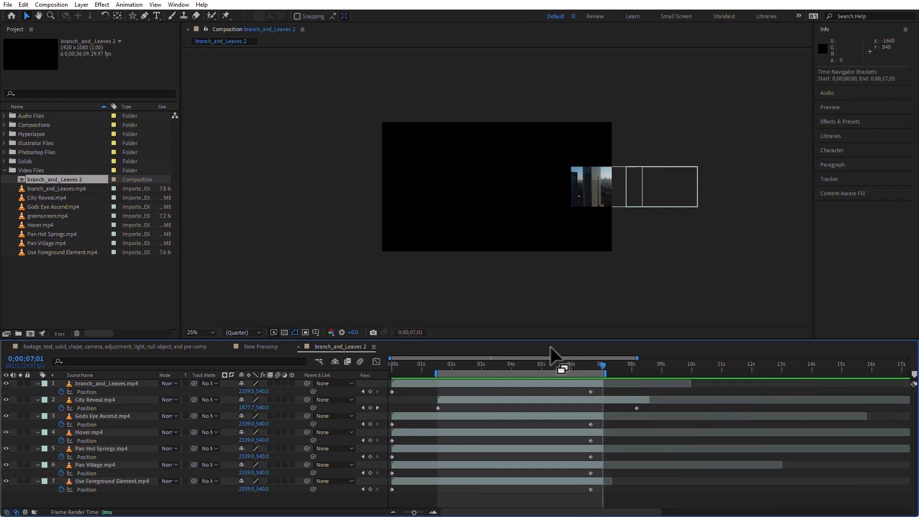
{"action": "double_click", "coordinate": [448, 374]}
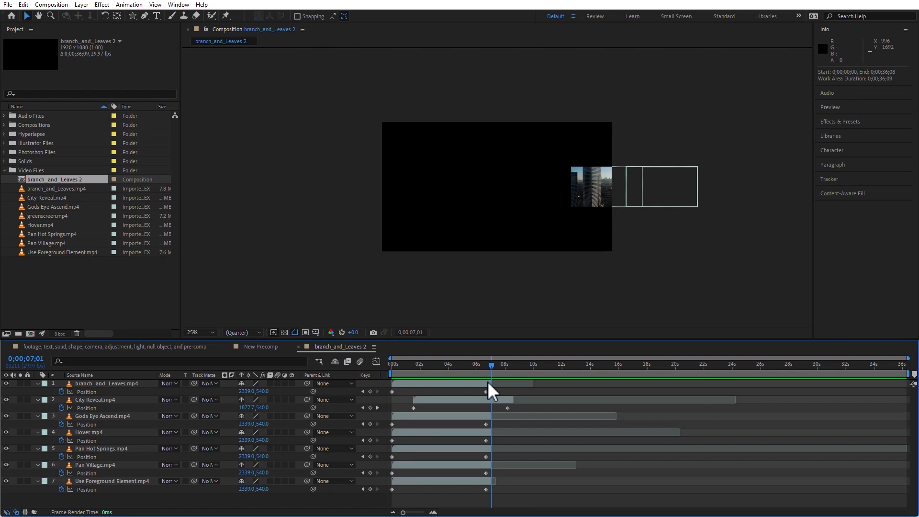
- Sequence all seven layers with a 0;00;05;16 overlap and preview the moving strip from the composition start
{"action": "left_click", "coordinate": [102, 383]}
{"action": "key", "text": "ctrl+a"}
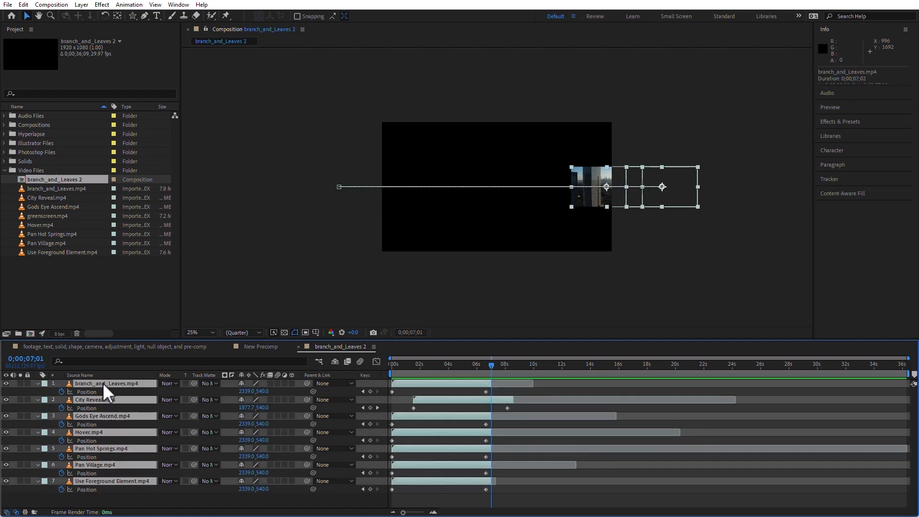
{"action": "right_click", "coordinate": [102, 383]}
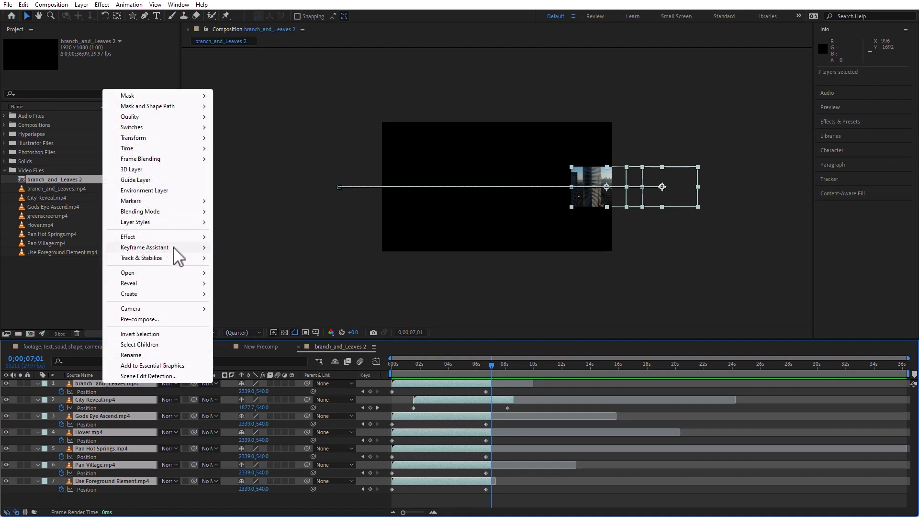
{"action": "mouse_move", "coordinate": [177, 254]}
{"action": "left_click", "coordinate": [311, 332]}
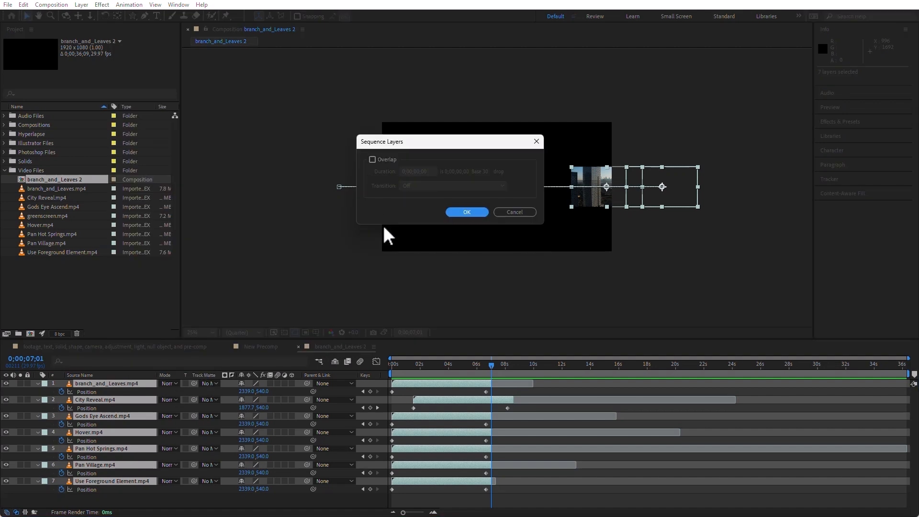
{"action": "left_click", "coordinate": [372, 159]}
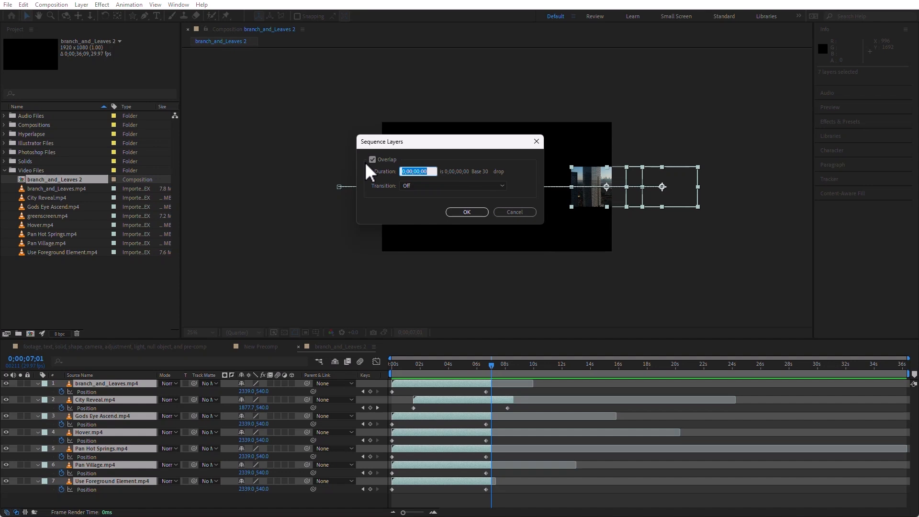
{"action": "type", "text": "516"}
{"action": "left_click", "coordinate": [466, 212]}
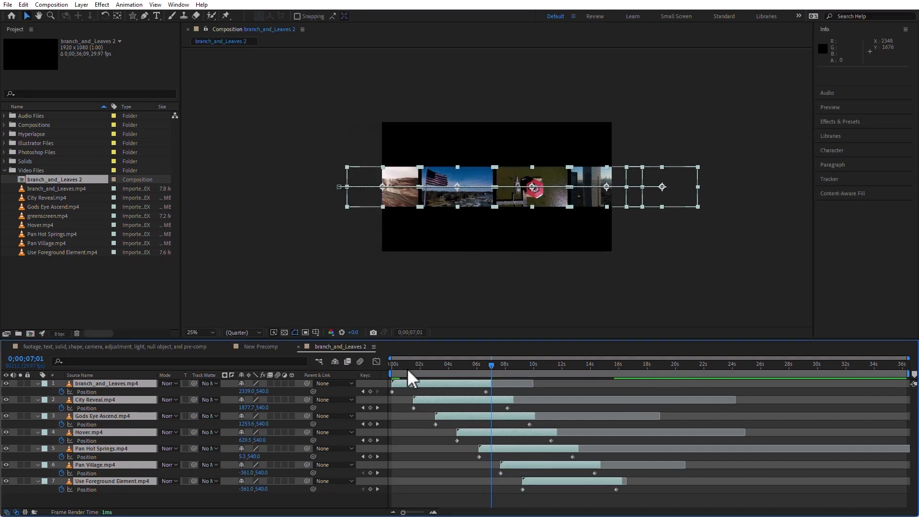
{"action": "key", "text": "Home"}
{"action": "key", "text": "space"}
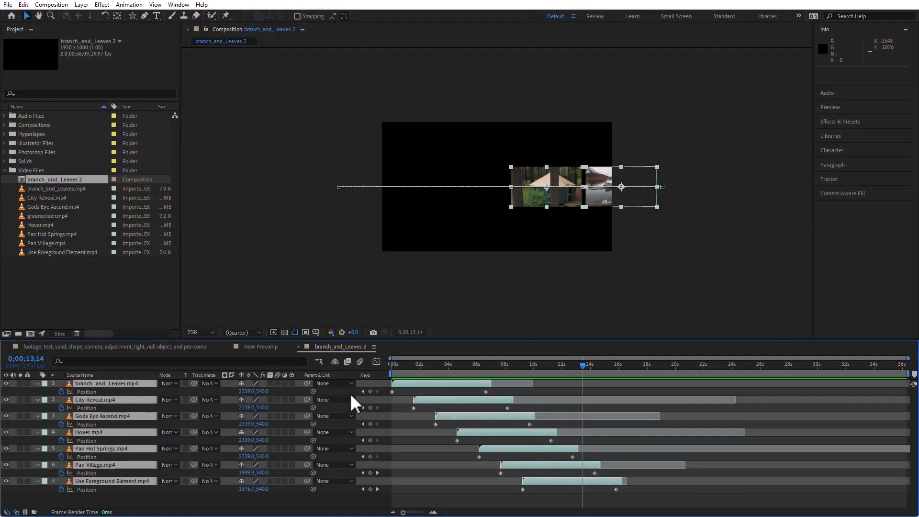
- Pre-compose all seven layers into a composition named Film Strip and scrub through it to 0;00;09;06
{"action": "right_click", "coordinate": [86, 404]}
{"action": "left_click_drag", "start_coordinate": [149, 498], "coordinate": [68, 366]}
{"action": "right_click", "coordinate": [96, 383]}
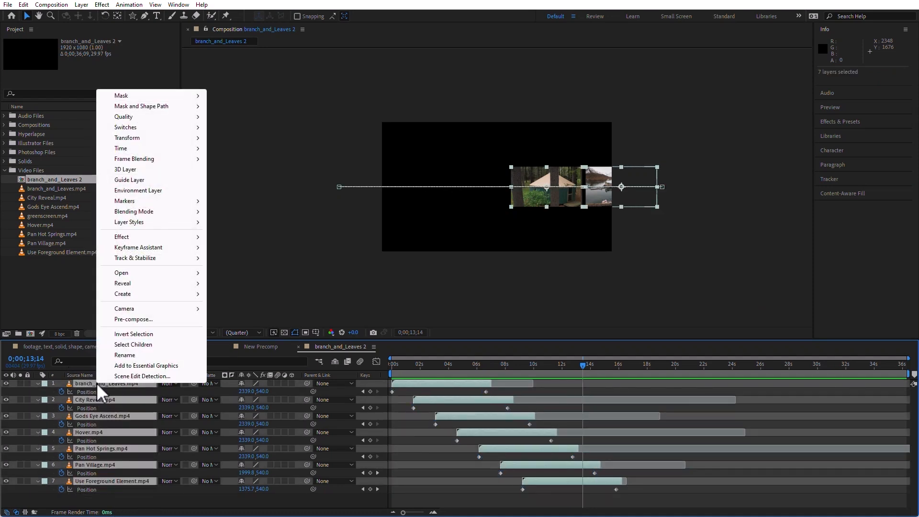
{"action": "left_click", "coordinate": [134, 319]}
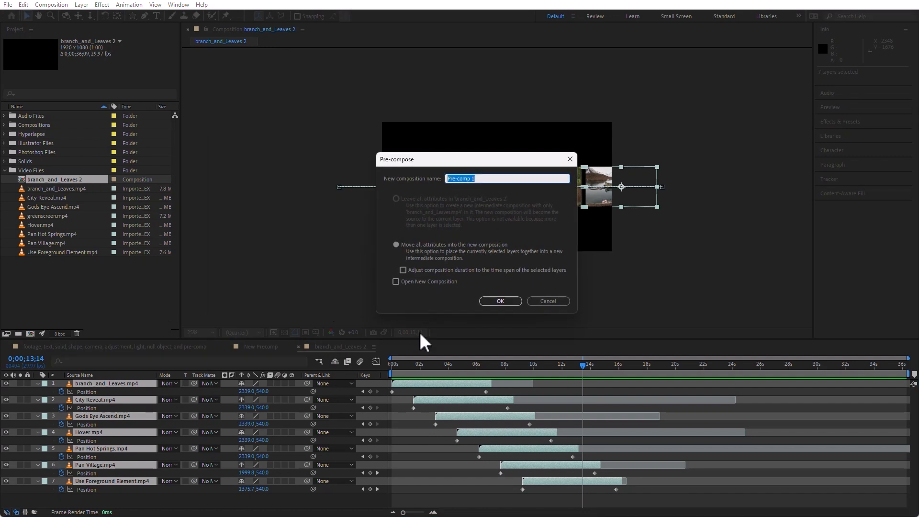
{"action": "type", "text": "Film Strip"}
{"action": "key", "text": "Return"}
{"action": "left_click_drag", "start_coordinate": [399, 367], "coordinate": [523, 389]}
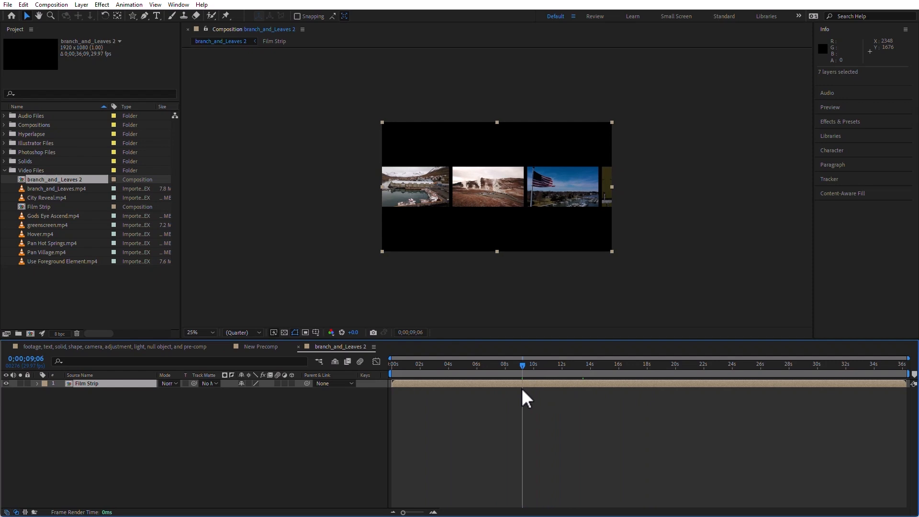
- Duplicate the Film Strip layer and move the copy straight up to form a row along the frame's top edge
{"action": "left_click", "coordinate": [154, 447]}
{"action": "left_click", "coordinate": [99, 384]}
{"action": "key", "text": "ctrl+d"}
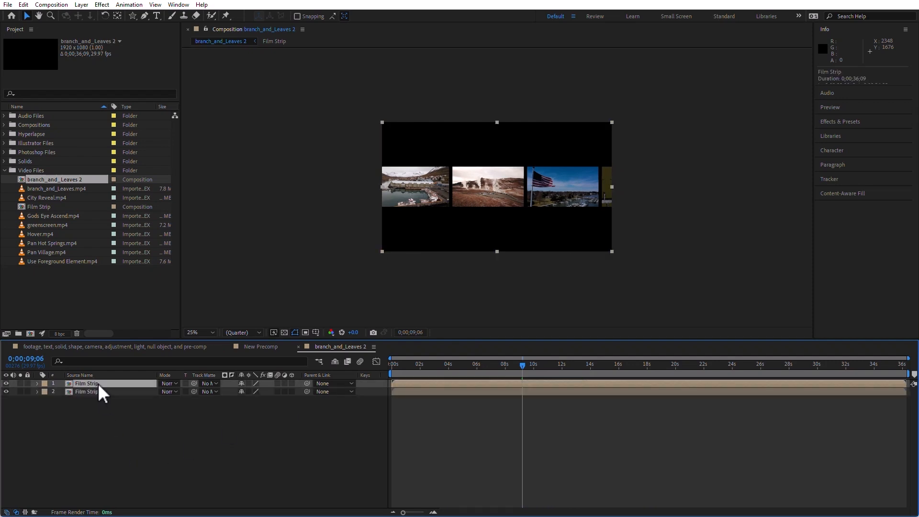
{"action": "left_click", "coordinate": [490, 185]}
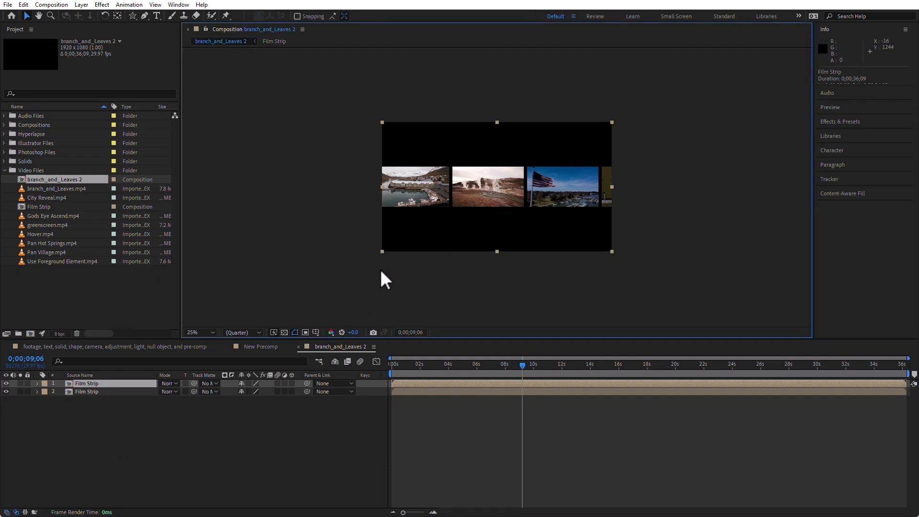
{"action": "left_click_drag", "start_coordinate": [498, 197], "coordinate": [499, 153]}
- Duplicate the middle Film Strip layer and move the copy down to about 960, 896 as a bottom row
{"action": "left_click", "coordinate": [97, 382]}
{"action": "left_click", "coordinate": [95, 390]}
{"action": "key", "text": "ctrl+d"}
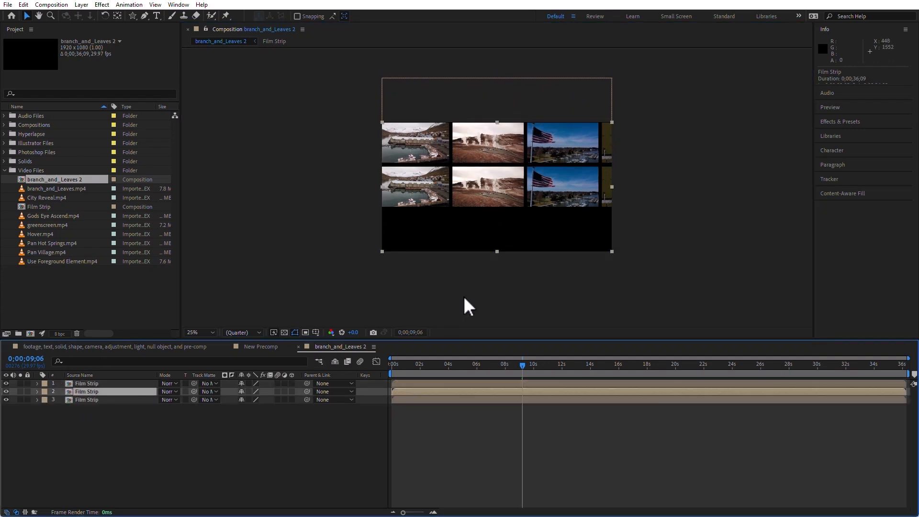
{"action": "left_click_drag", "start_coordinate": [452, 208], "coordinate": [453, 245]}
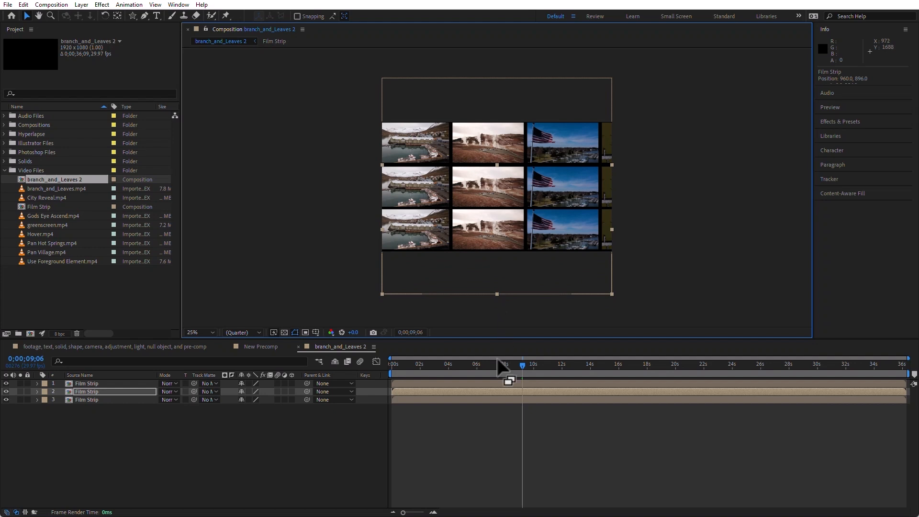
- Preview the three film strip rows from the composition start, stopping at about 0;00;02;16
{"action": "left_click_drag", "start_coordinate": [438, 366], "coordinate": [337, 369]}
{"action": "key", "text": "space"}
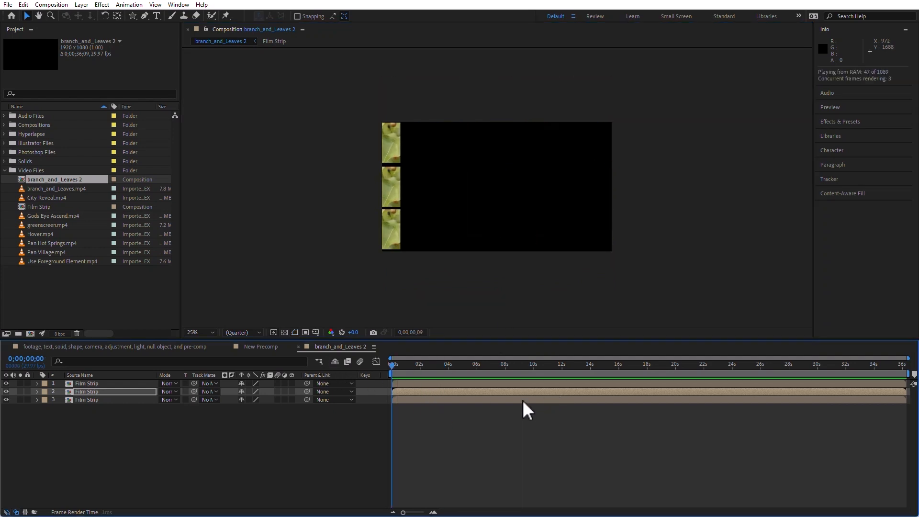
{"action": "key", "text": "space"}
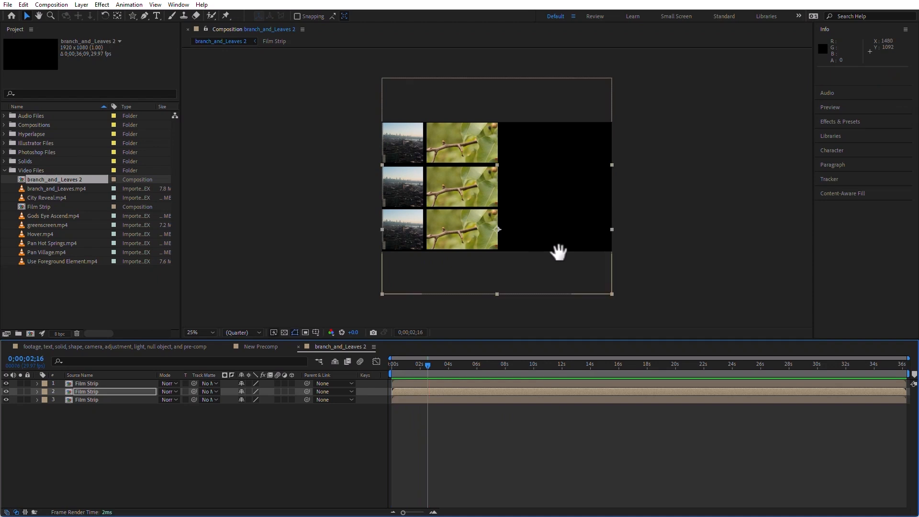
- Flip the middle row's Film Strip layer horizontally so it runs in the opposite direction
{"action": "left_click", "coordinate": [115, 400]}
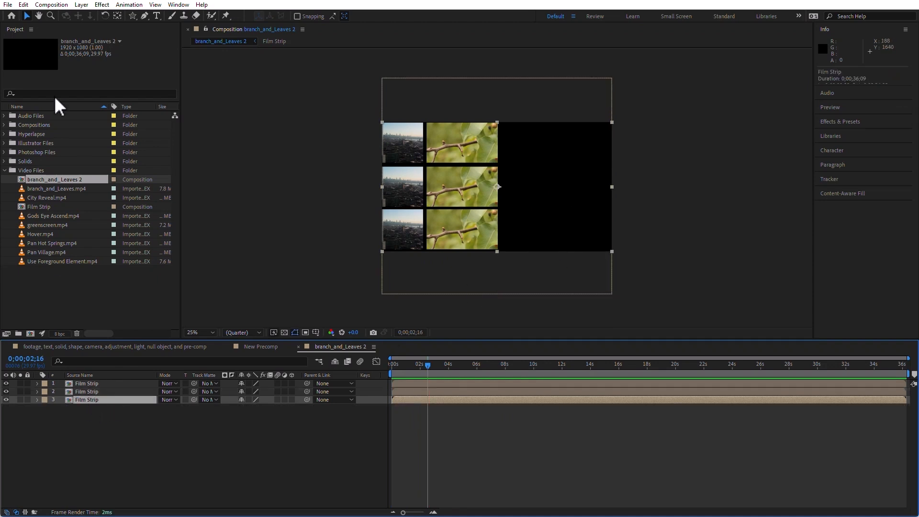
{"action": "left_click", "coordinate": [82, 5]}
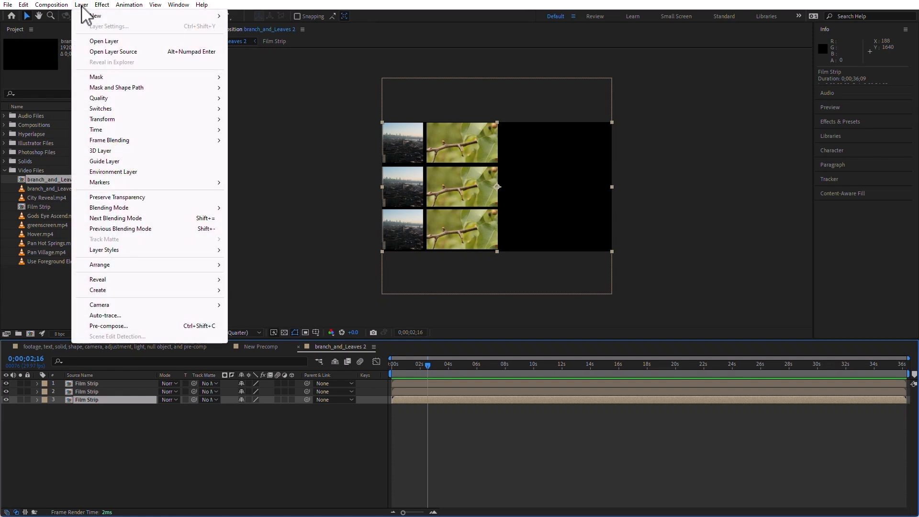
{"action": "mouse_move", "coordinate": [112, 120]}
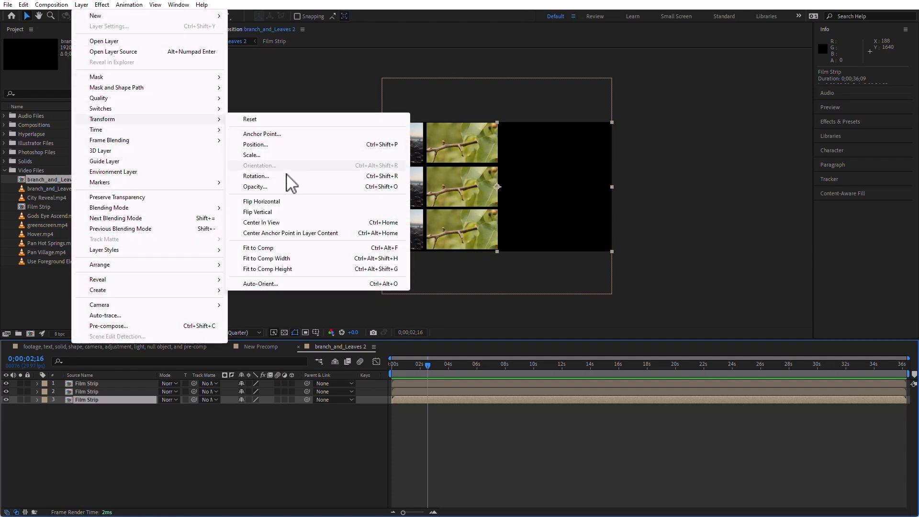
{"action": "left_click", "coordinate": [308, 201]}
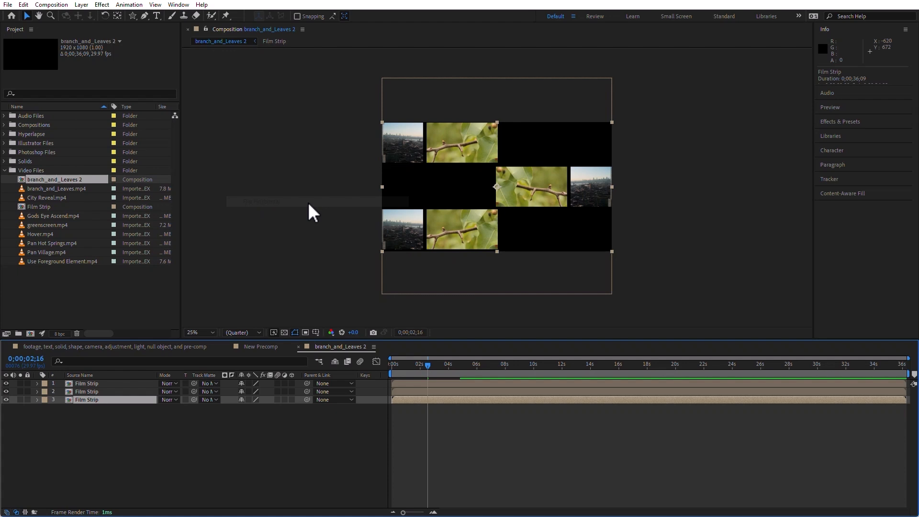
{"action": "left_click", "coordinate": [282, 392]}
- Preview the opposing film strip rows from the composition start, stopping at about 0;00;04;08
{"action": "left_click_drag", "start_coordinate": [422, 364], "coordinate": [351, 369]}
{"action": "key", "text": "space"}
{"action": "left_click", "coordinate": [235, 465]}
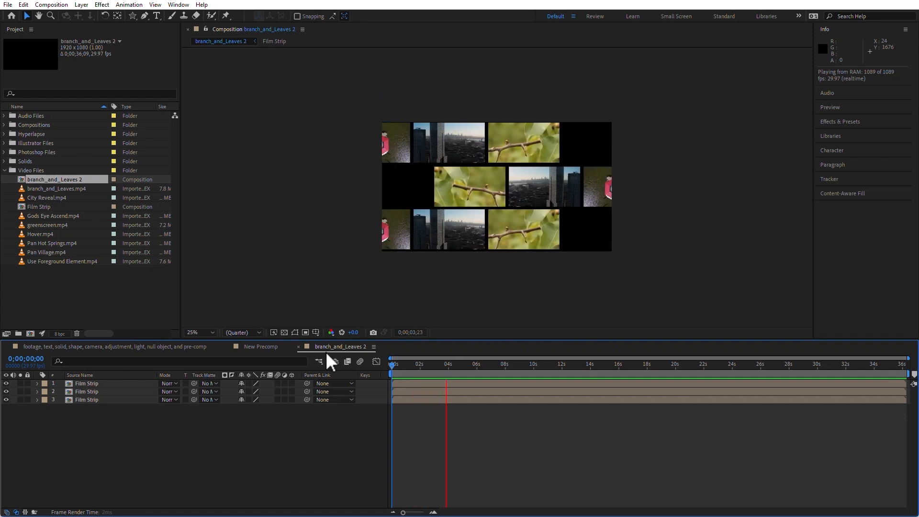
{"action": "key", "text": "space"}
- Shift the bottom row's layer 26 frames later and the middle row's slightly later, and preview the staggered rows from the start
{"action": "left_click_drag", "start_coordinate": [409, 399], "coordinate": [424, 389]}
{"action": "left_click", "coordinate": [413, 390]}
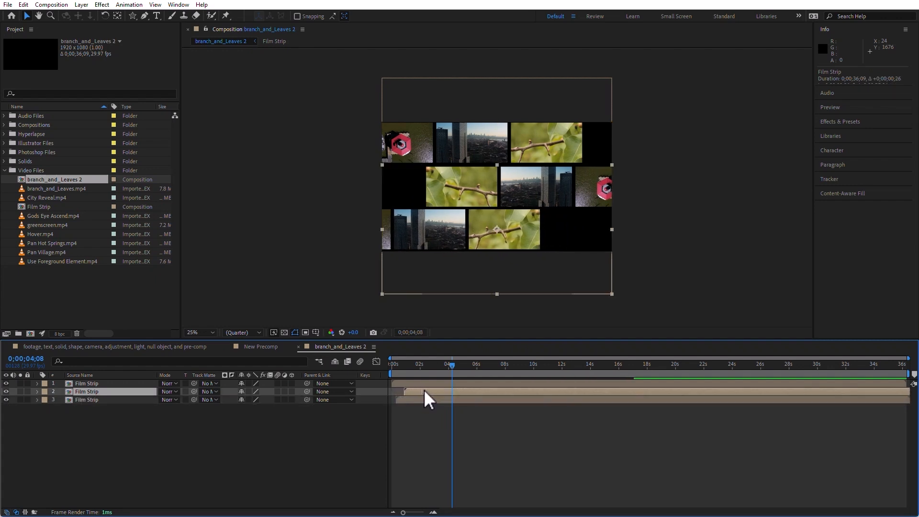
{"action": "left_click", "coordinate": [257, 443]}
{"action": "key", "text": "Home"}
{"action": "key", "text": "space"}
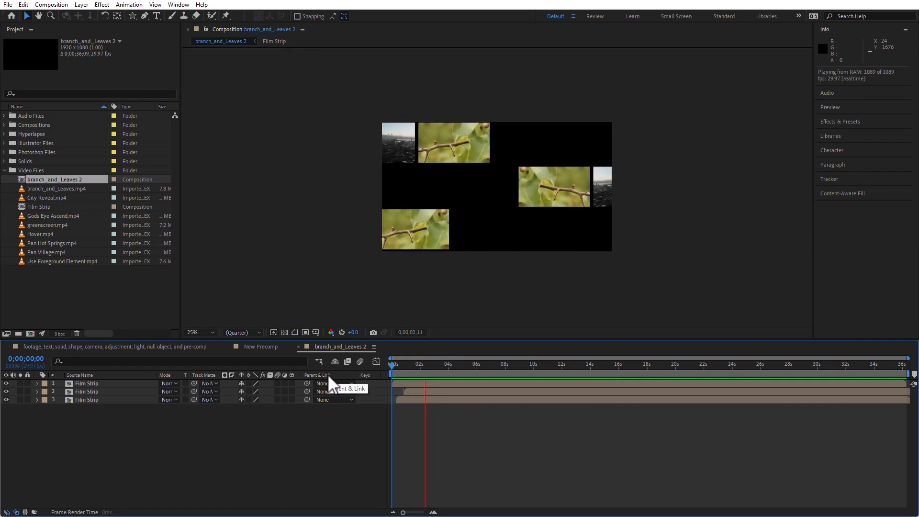
- Pre-compose all three Film Strip layers into a new composition named "Film Strip Many", moving all attributes into it
{"action": "left_click_drag", "start_coordinate": [175, 433], "coordinate": [101, 364]}
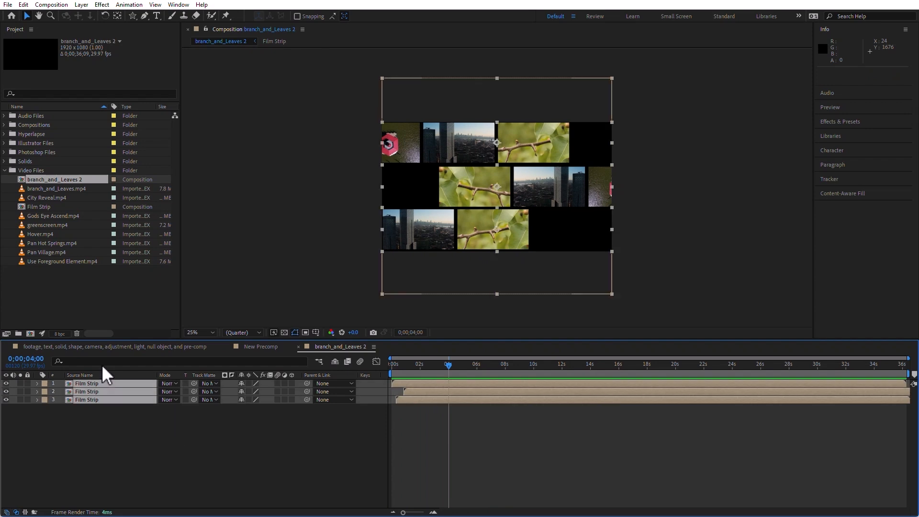
{"action": "left_click", "coordinate": [82, 4]}
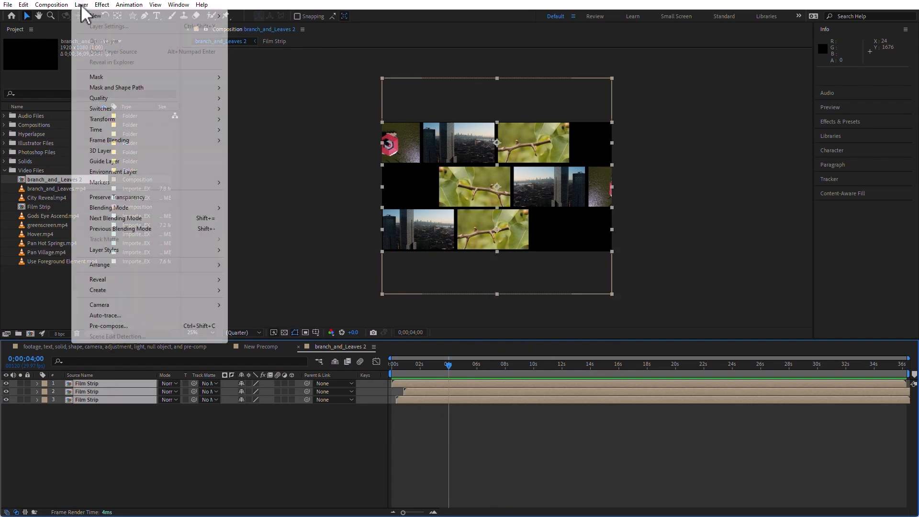
{"action": "left_click", "coordinate": [106, 326]}
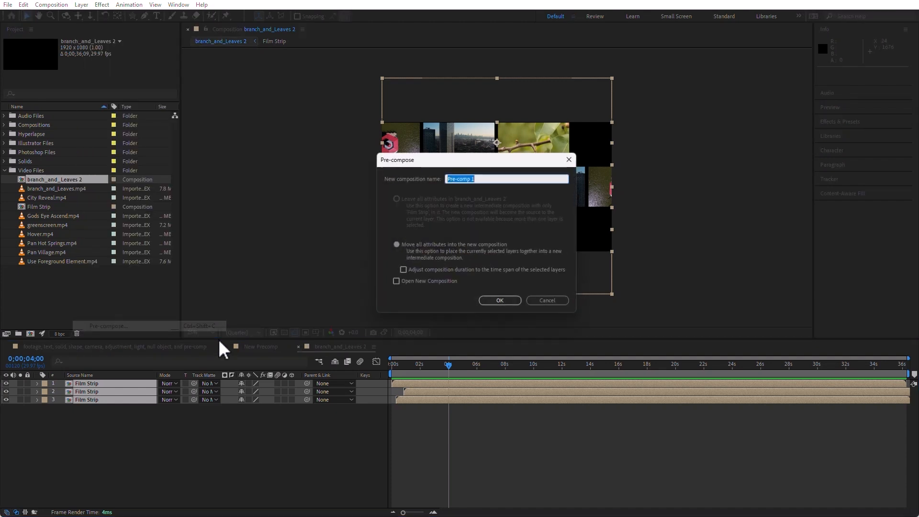
{"action": "type", "text": "Fi"}
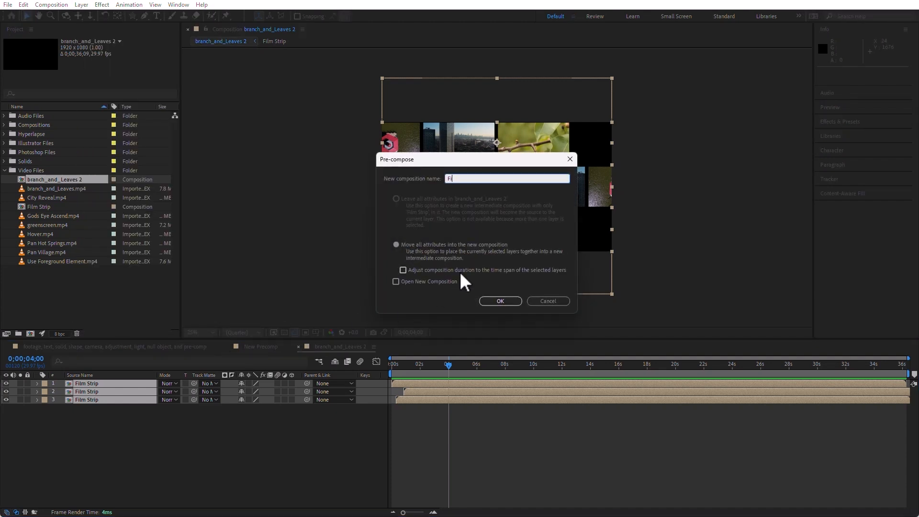
{"action": "type", "text": "lm Strip Many"}
{"action": "key", "text": "Return"}
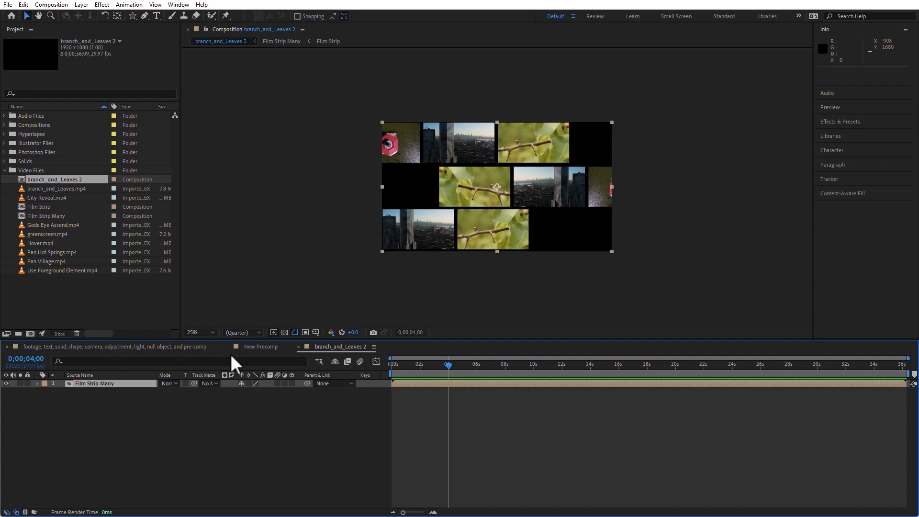
- Make the Film Strip Many layer 3D, rotate it into a diagonal tilted perspective and scale it to 186%
{"action": "left_click", "coordinate": [291, 383]}
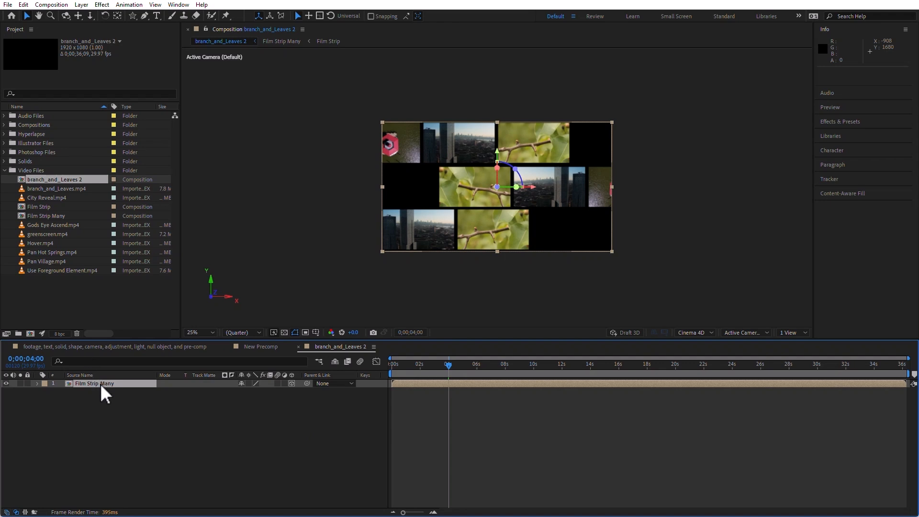
{"action": "key", "text": "r"}
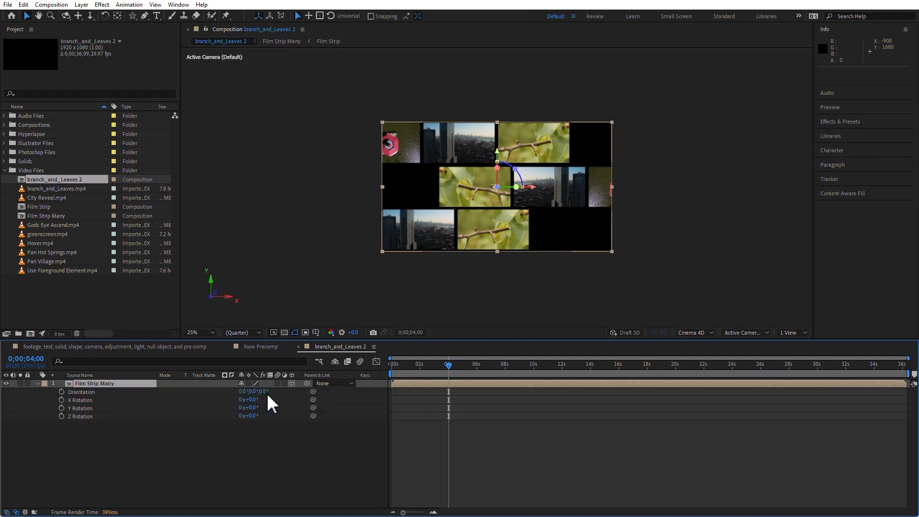
{"action": "left_click_drag", "start_coordinate": [249, 400], "coordinate": [283, 391]}
{"action": "key", "text": "s"}
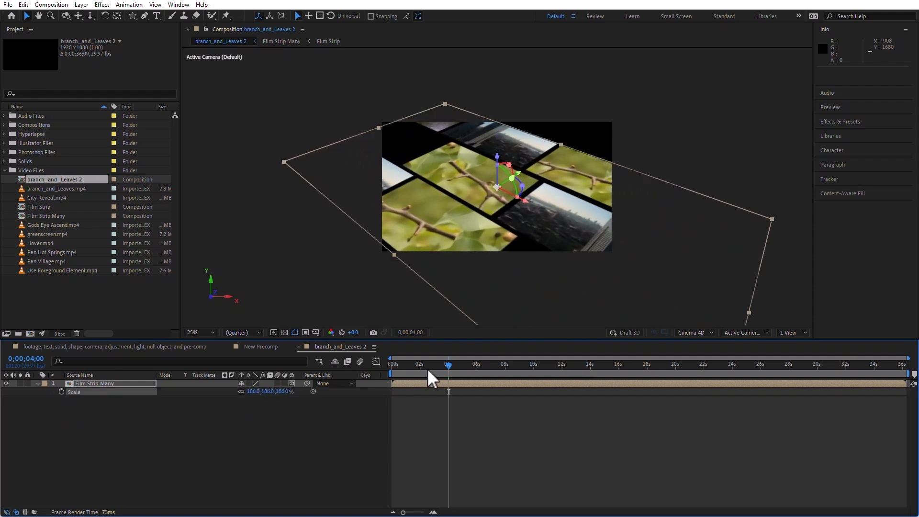
- Preview the tilted film strips from the composition start and enlarge the Film Strip Many layer's scale to 217%
{"action": "left_click_drag", "start_coordinate": [448, 364], "coordinate": [402, 365]}
{"action": "key", "text": "Home"}
{"action": "key", "text": "space"}
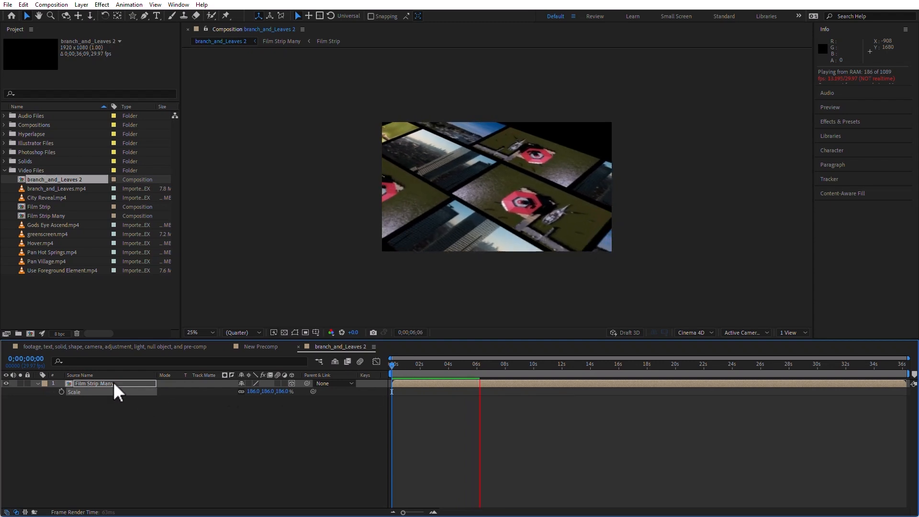
{"action": "left_click_drag", "start_coordinate": [253, 391], "coordinate": [267, 390]}
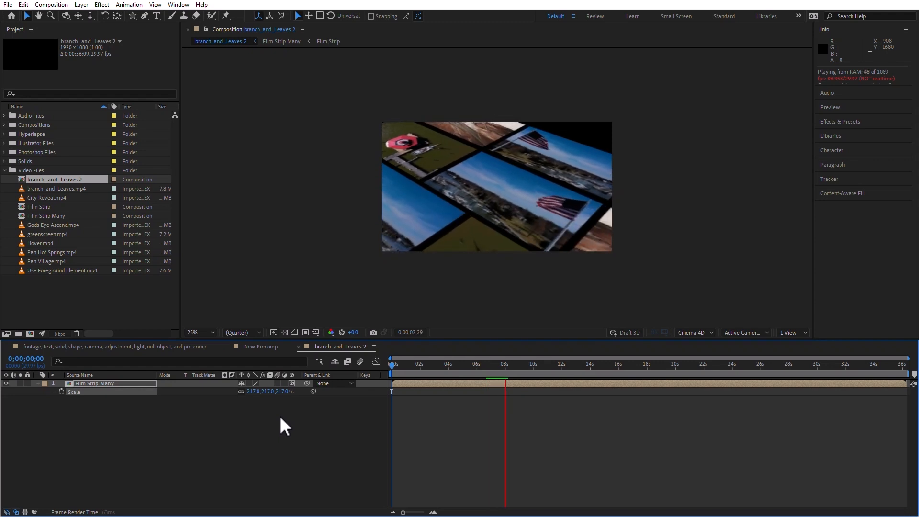
{"action": "key", "text": "space"}
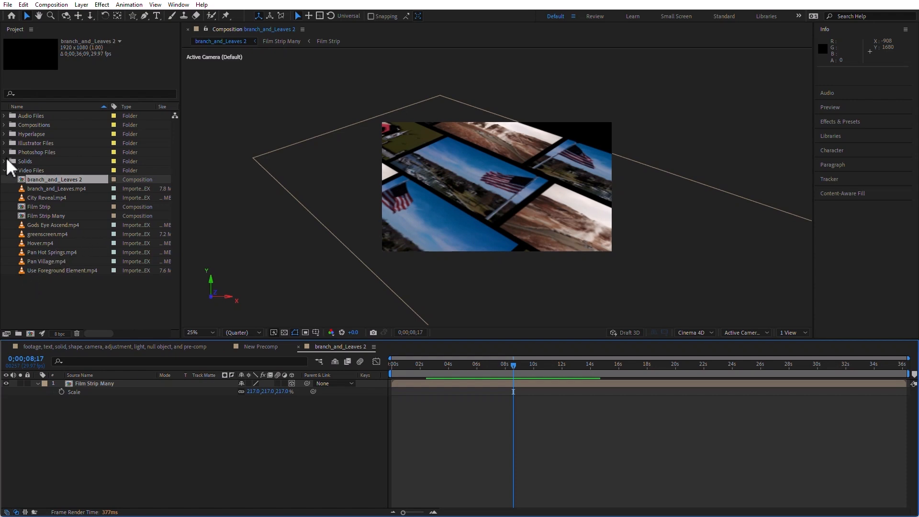
- Create a new composition from Drums.mp3 in the Audio Files folder and play its audio
{"action": "left_click", "coordinate": [4, 116]}
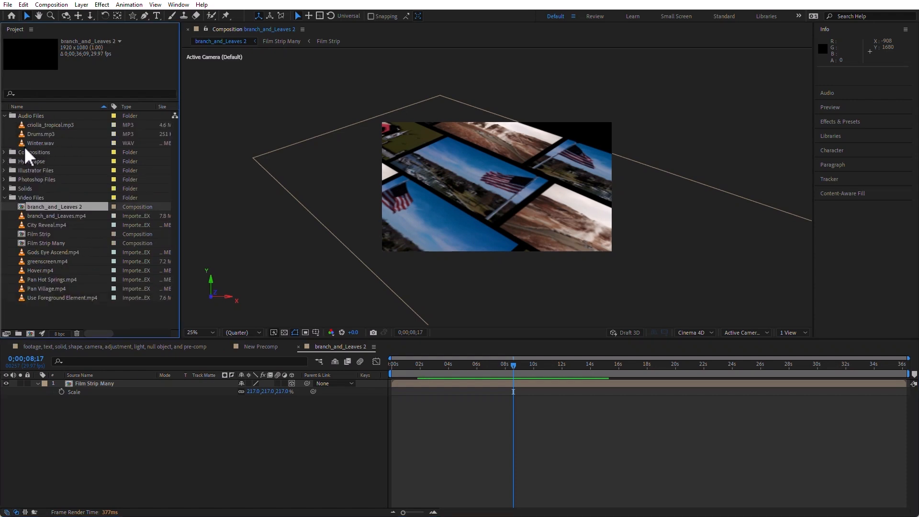
{"action": "right_click", "coordinate": [21, 135]}
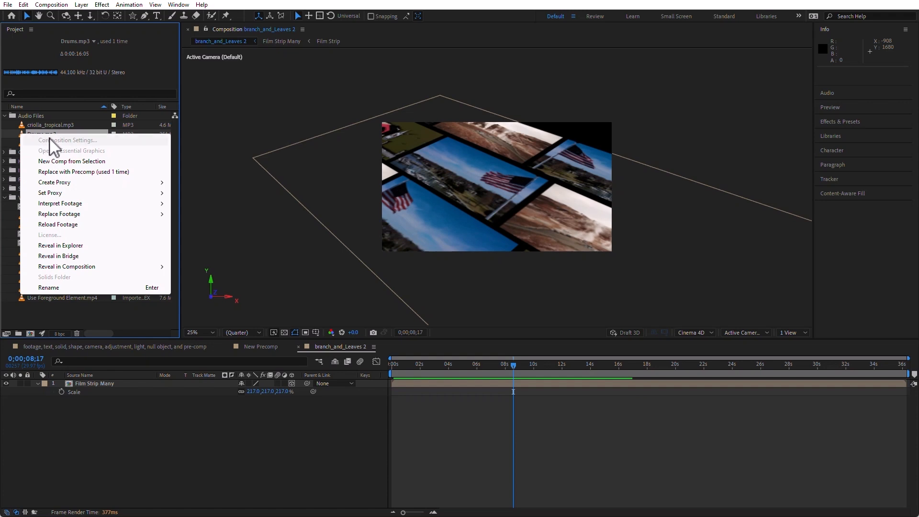
{"action": "left_click", "coordinate": [91, 161]}
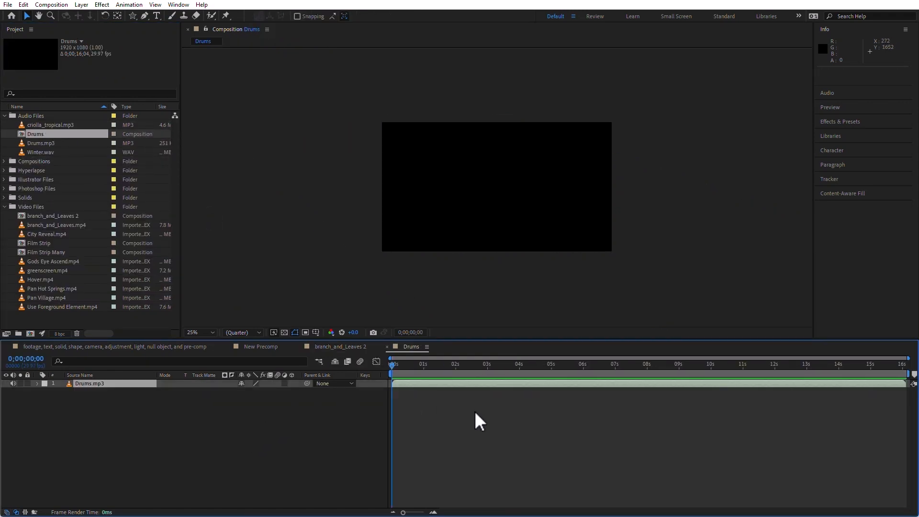
{"action": "key", "text": "space"}
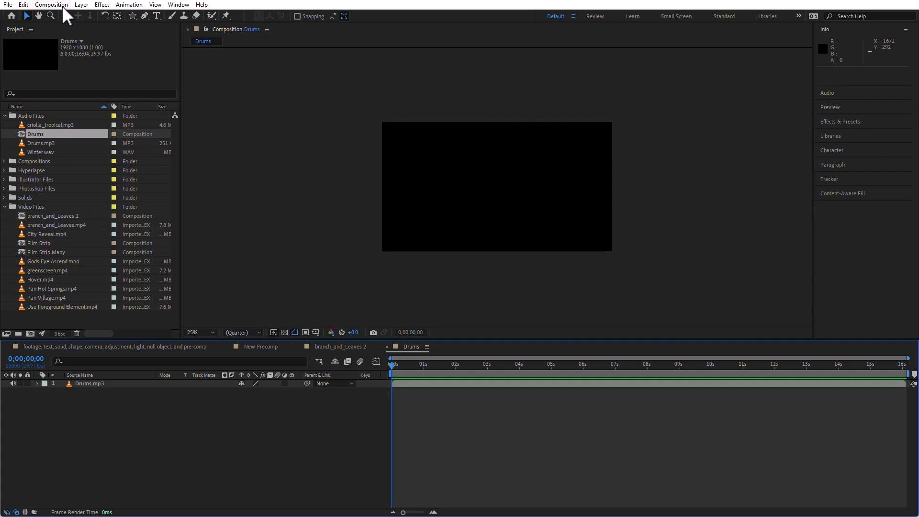
- Search the keyboard shortcuts for "markers" and examine the shortcut assigned to Add Layer Marker
{"action": "left_click", "coordinate": [110, 386]}
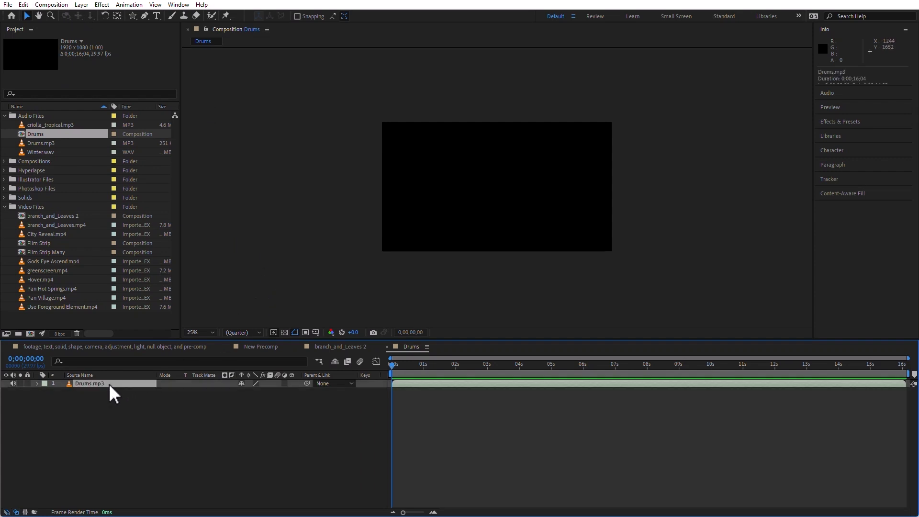
{"action": "left_click", "coordinate": [23, 5]}
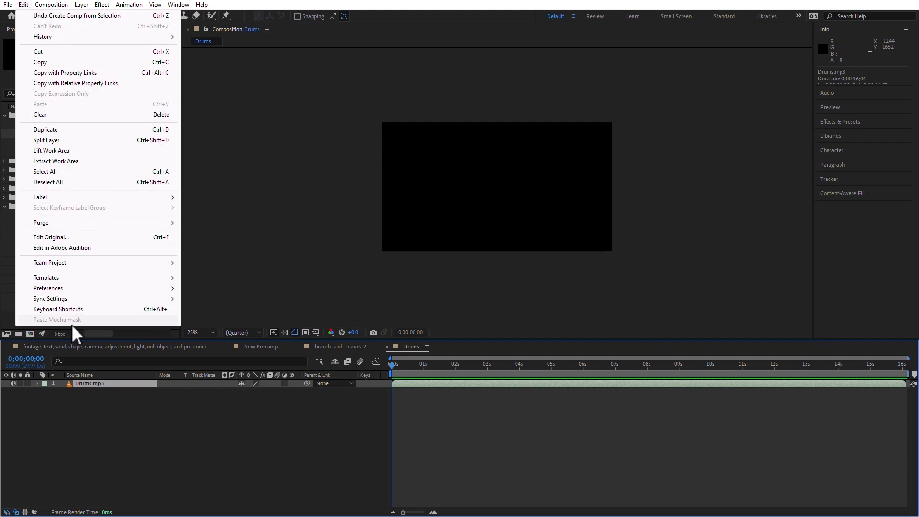
{"action": "left_click", "coordinate": [79, 309]}
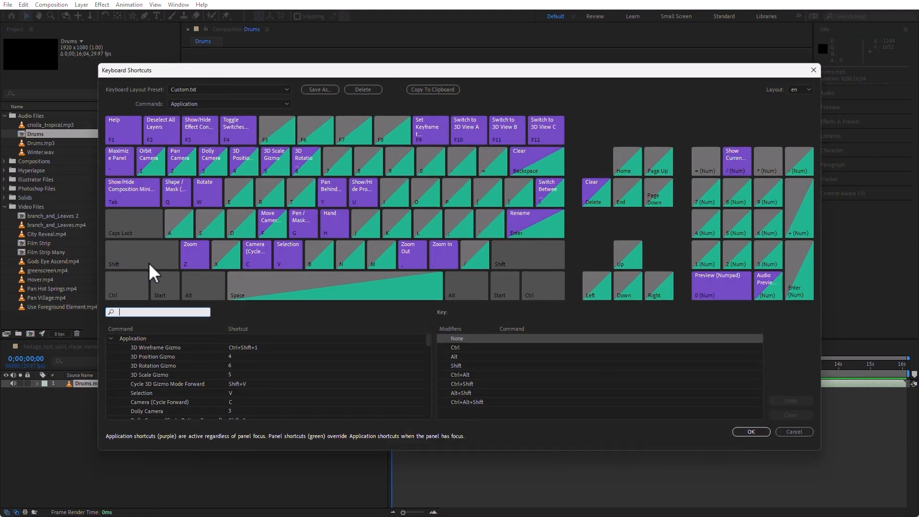
{"action": "left_click", "coordinate": [124, 309]}
{"action": "type", "text": "markers"}
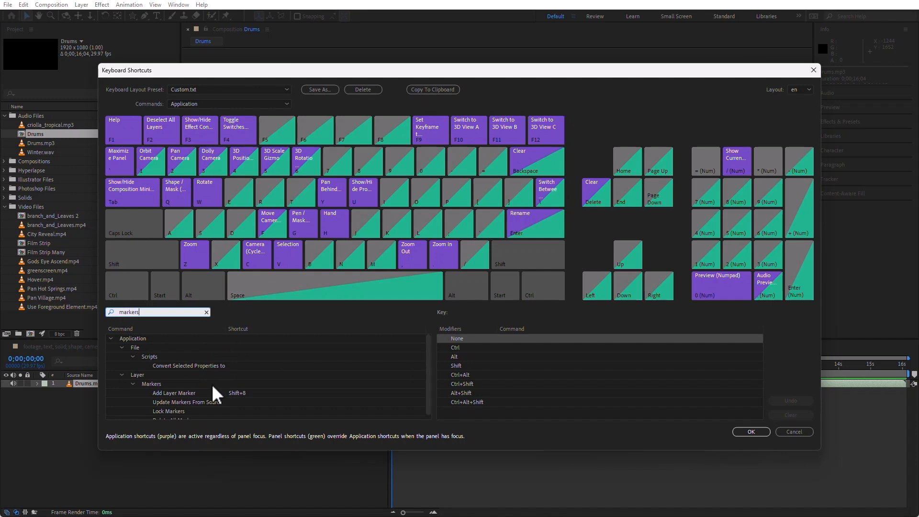
{"action": "left_click", "coordinate": [184, 394]}
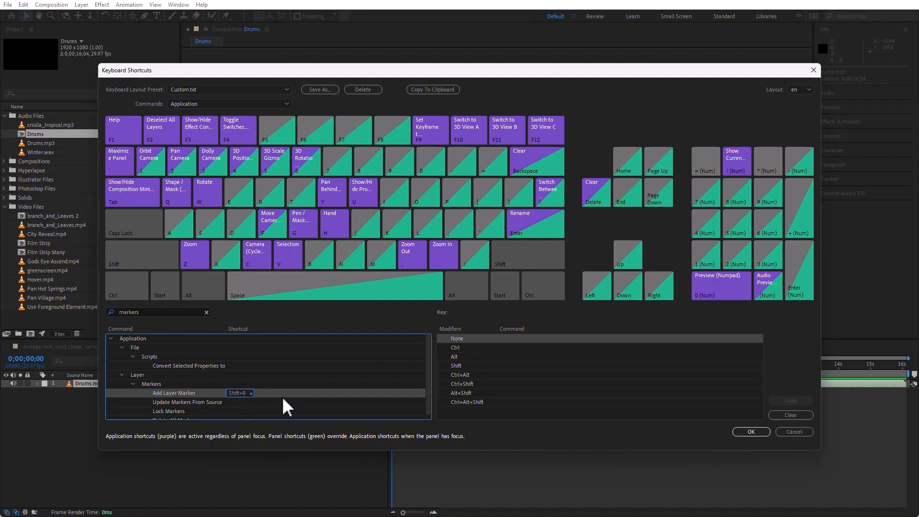
{"action": "scroll", "coordinate": [287, 405], "scroll_direction": "down", "scroll_amount": 1}
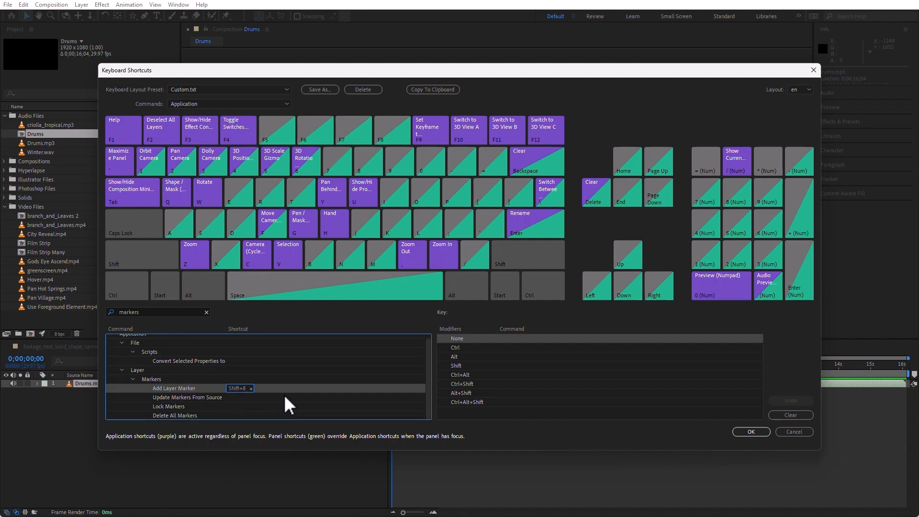
{"action": "left_click", "coordinate": [768, 433]}
{"action": "left_click", "coordinate": [293, 456]}
- Play the Drums.mp3 layer from the start and add layer markers on the beats, roughly every two seconds through the track
{"action": "left_click", "coordinate": [97, 383]}
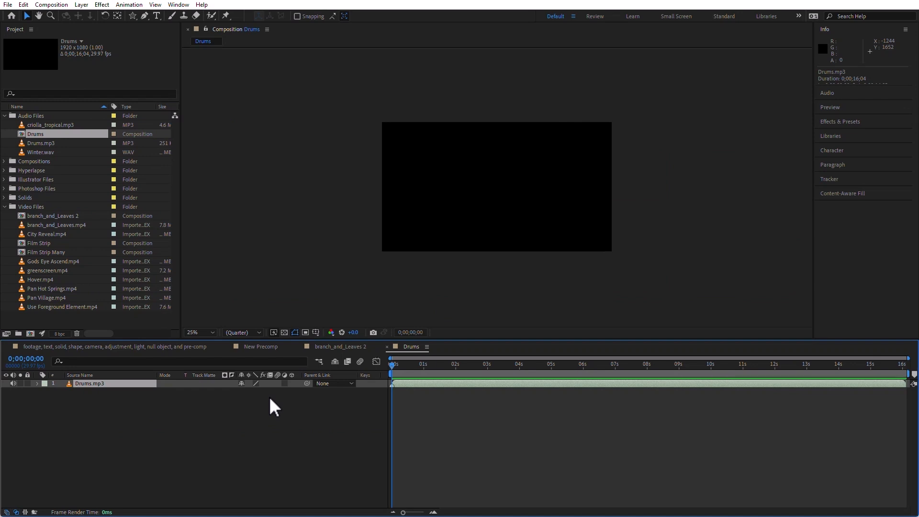
{"action": "key", "text": "space"}
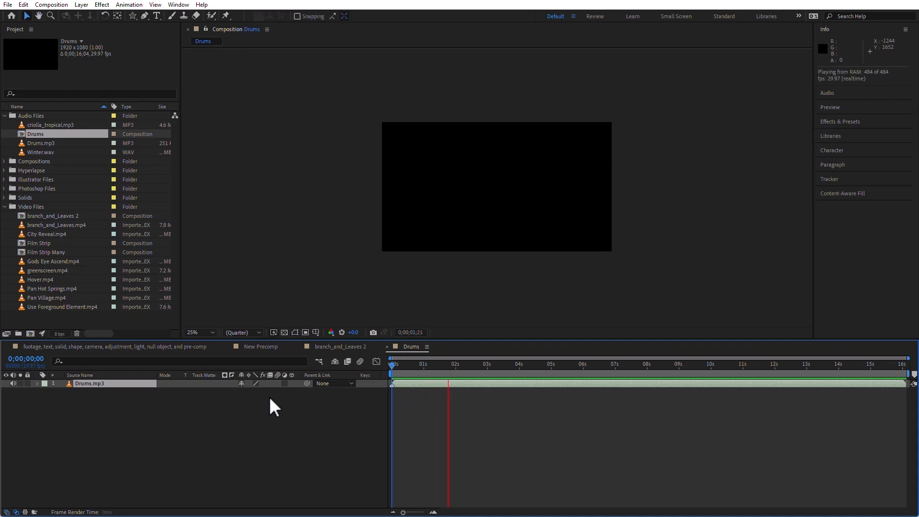
{"action": "key", "text": "KP_Multiply"}
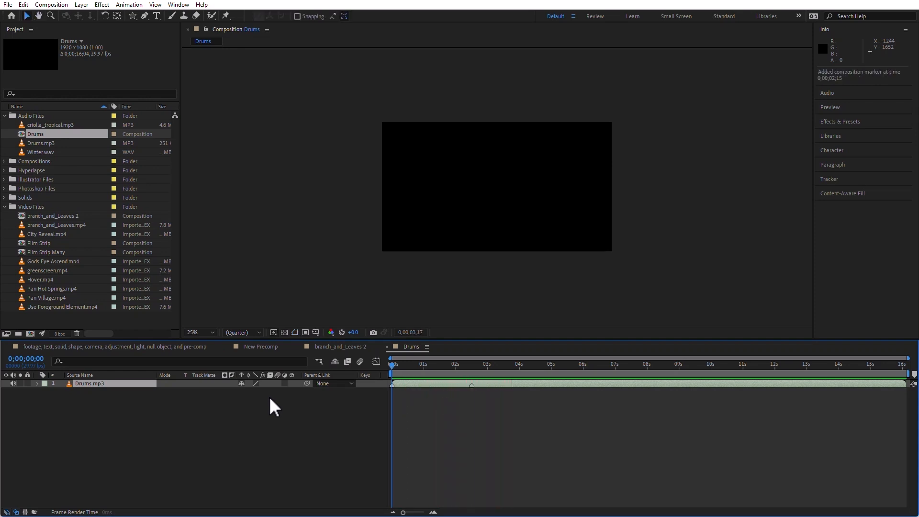
{"action": "key", "text": "KP_Multiply"}
{"action": "key", "text": "KP_Multiply"}
{"action": "key", "text": "KP_Multiply"}
{"action": "key", "text": "KP_Multiply"}
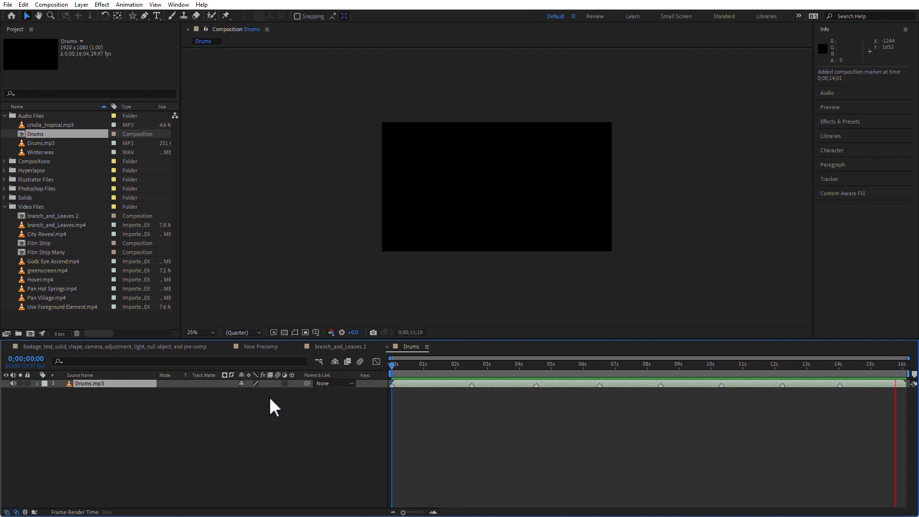
{"action": "key", "text": "space"}
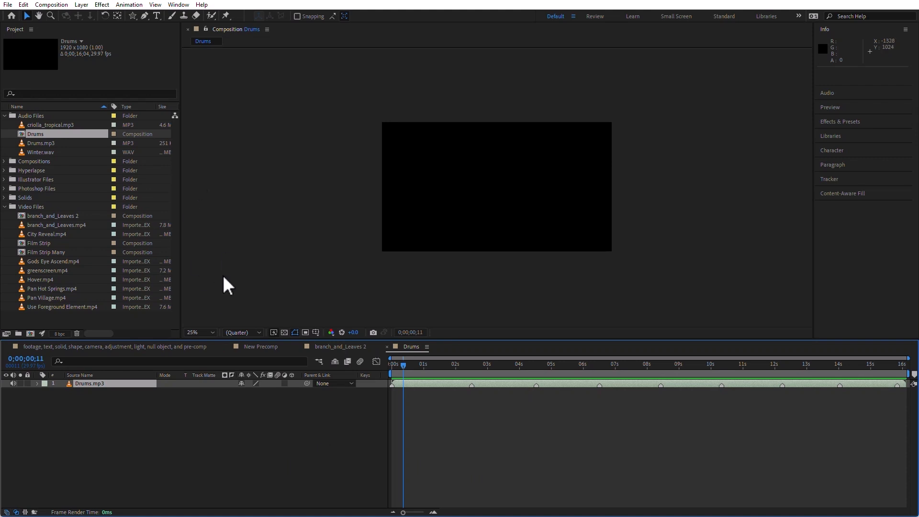
- Add a text layer reading "Tock" and move the text to the middle of the Drums composition
{"action": "left_click", "coordinate": [130, 452]}
{"action": "left_click", "coordinate": [155, 16]}
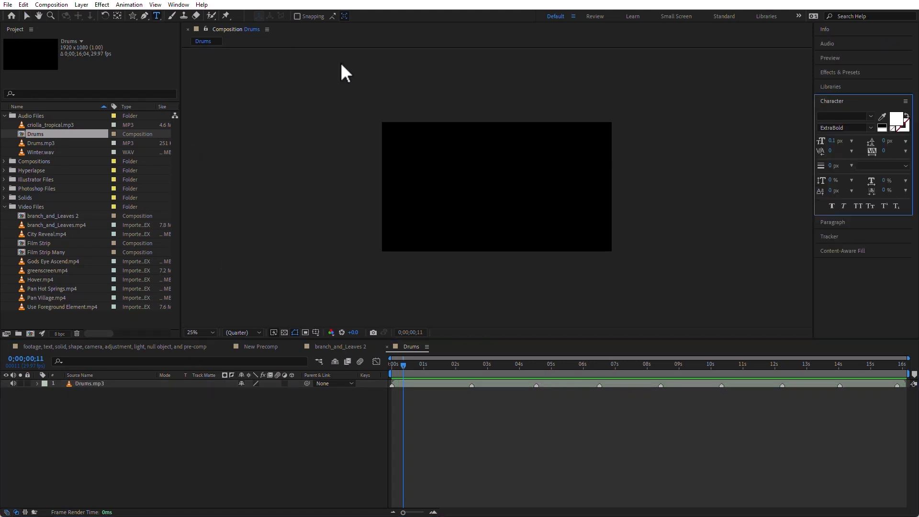
{"action": "left_click", "coordinate": [434, 187]}
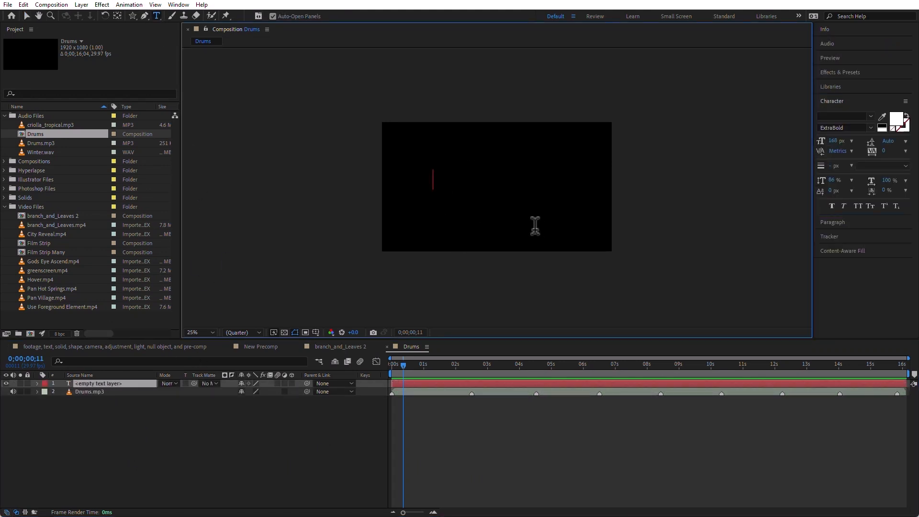
{"action": "type", "text": "Tock"}
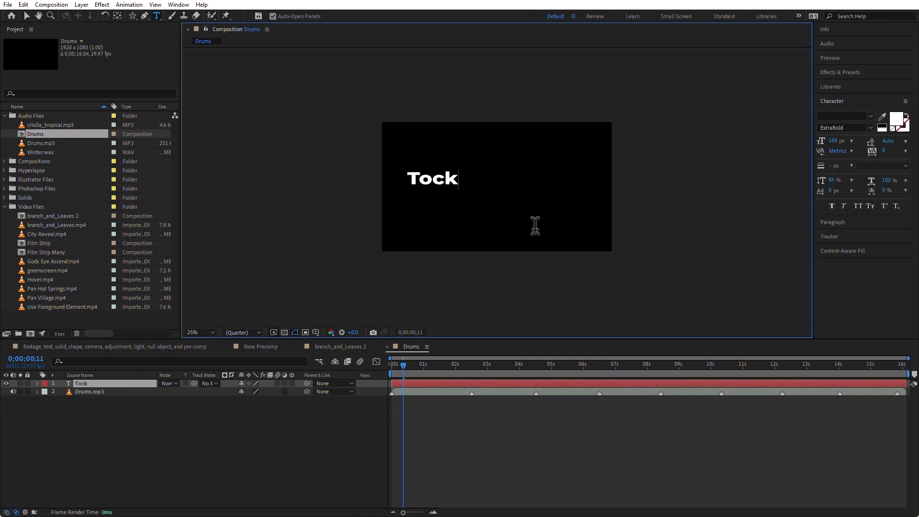
{"action": "left_click", "coordinate": [235, 462]}
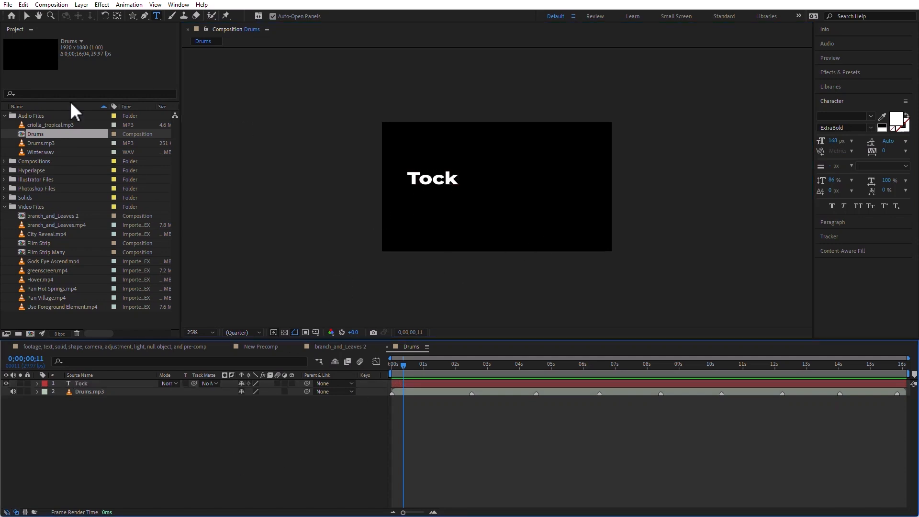
{"action": "left_click", "coordinate": [26, 16]}
{"action": "left_click_drag", "start_coordinate": [435, 184], "coordinate": [495, 182]}
{"action": "left_click", "coordinate": [371, 450]}
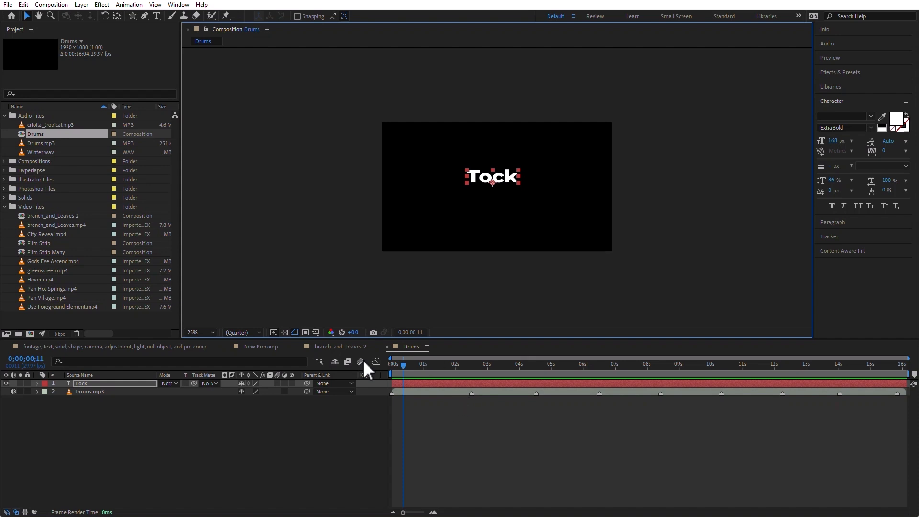
- Duplicate the Tock text layer five times
{"action": "left_click", "coordinate": [91, 381]}
{"action": "key", "text": "ctrl+d"}
{"action": "key", "text": "ctrl+d"}
{"action": "key", "text": "ctrl+d"}
{"action": "key", "text": "ctrl+d"}
{"action": "key", "text": "ctrl+d"}
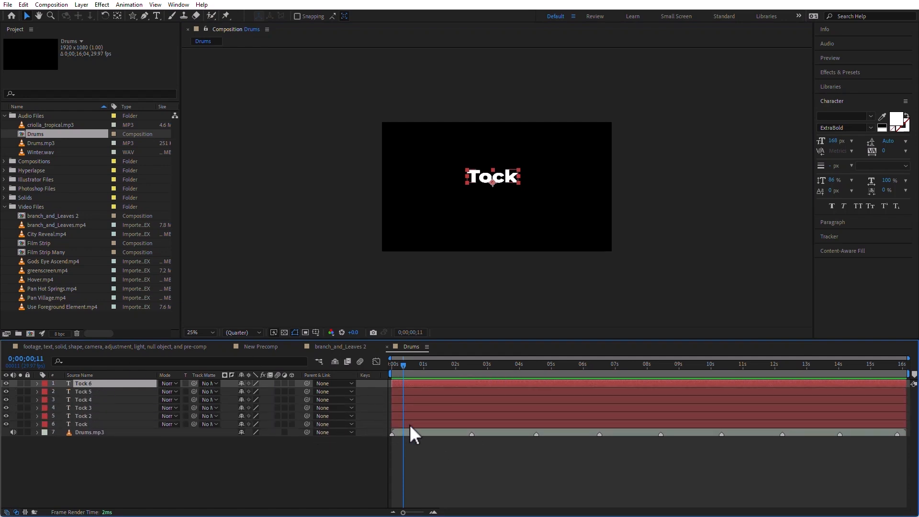
- Stagger the six Tock layers in time so they start on successive drum markers, from Tock at the second marker to Tock 6 at the seventh
{"action": "left_click_drag", "start_coordinate": [409, 423], "coordinate": [475, 421]}
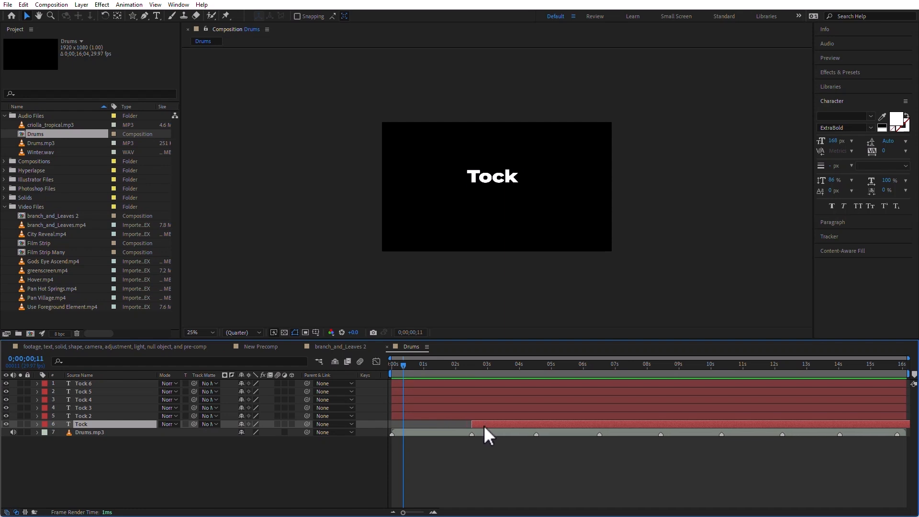
{"action": "left_click", "coordinate": [460, 470]}
{"action": "left_click_drag", "start_coordinate": [416, 414], "coordinate": [538, 412]}
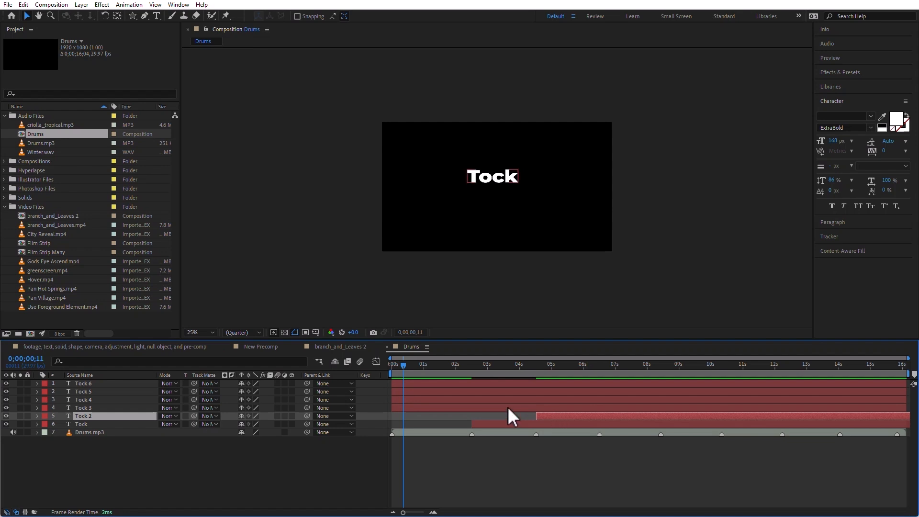
{"action": "left_click_drag", "start_coordinate": [418, 408], "coordinate": [618, 413]}
{"action": "left_click_drag", "start_coordinate": [418, 401], "coordinate": [662, 399]}
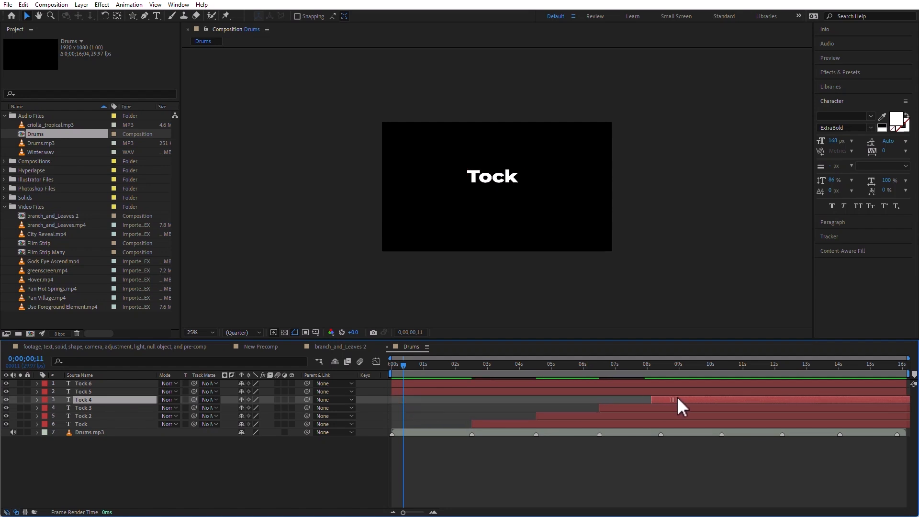
{"action": "left_click", "coordinate": [430, 391]}
{"action": "left_click_drag", "start_coordinate": [456, 392], "coordinate": [753, 385]}
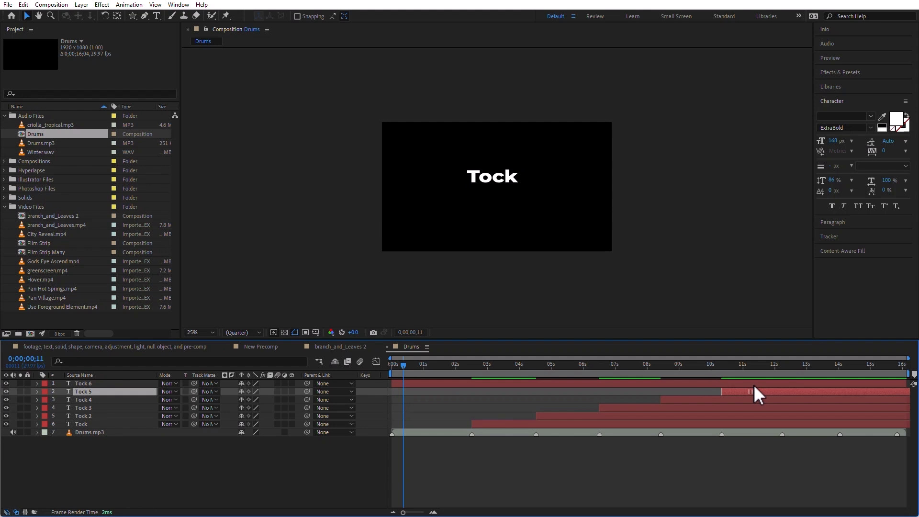
{"action": "left_click", "coordinate": [442, 378]}
{"action": "left_click_drag", "start_coordinate": [410, 381], "coordinate": [794, 380]}
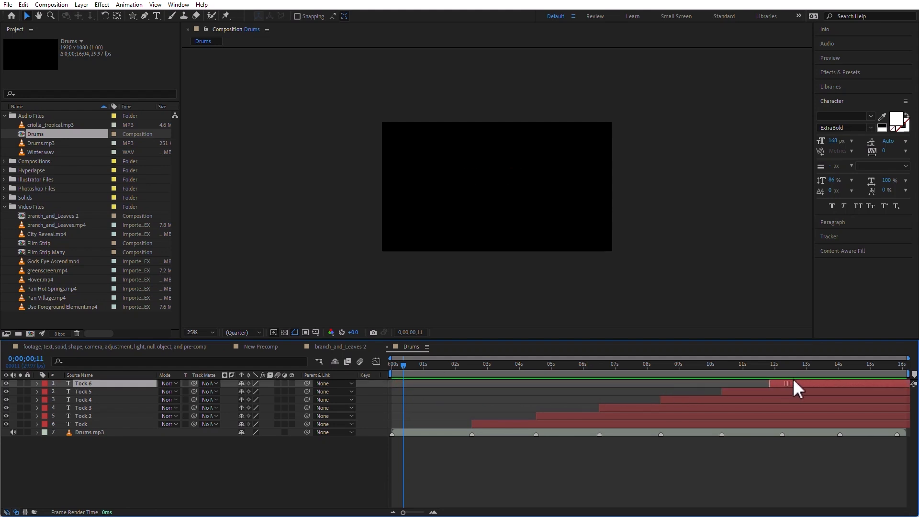
- Scatter the six Tock texts around the frame with the time at 0;00;13;17, and play the Drums composition from the start
{"action": "left_click", "coordinate": [824, 364]}
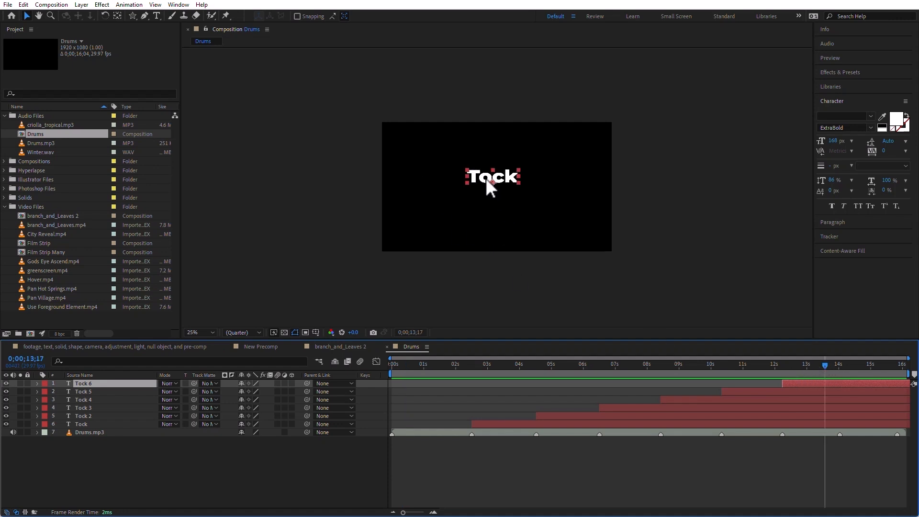
{"action": "left_click", "coordinate": [478, 228]}
{"action": "left_click_drag", "start_coordinate": [488, 187], "coordinate": [593, 147]}
{"action": "left_click_drag", "start_coordinate": [490, 179], "coordinate": [517, 167]}
{"action": "left_click", "coordinate": [550, 470]}
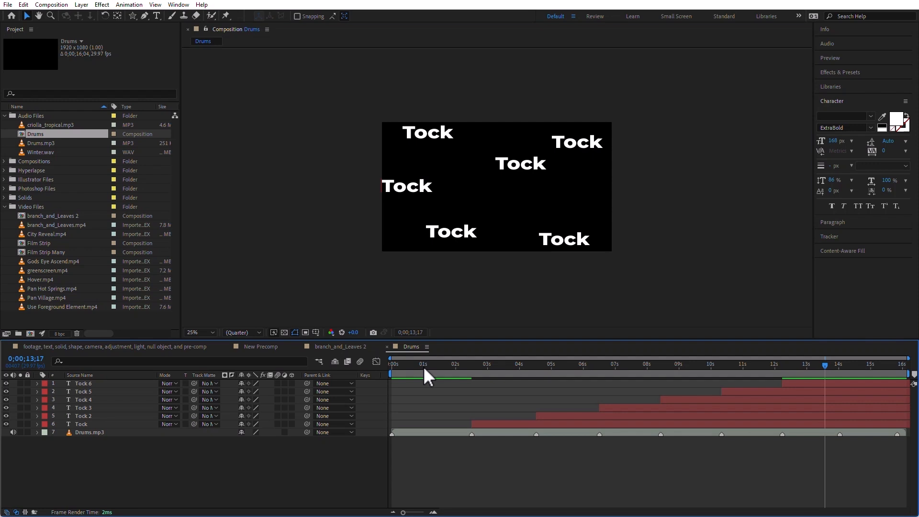
{"action": "left_click_drag", "start_coordinate": [423, 366], "coordinate": [300, 361]}
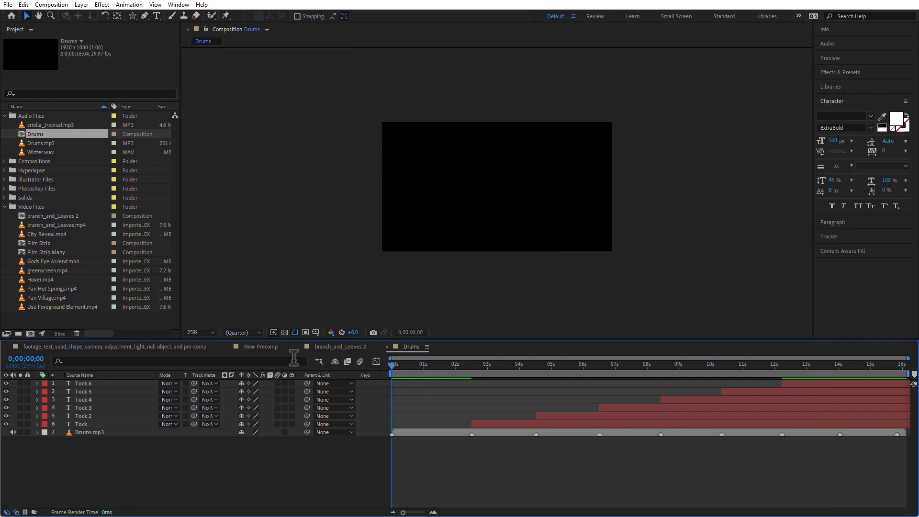
{"action": "key", "text": "space"}
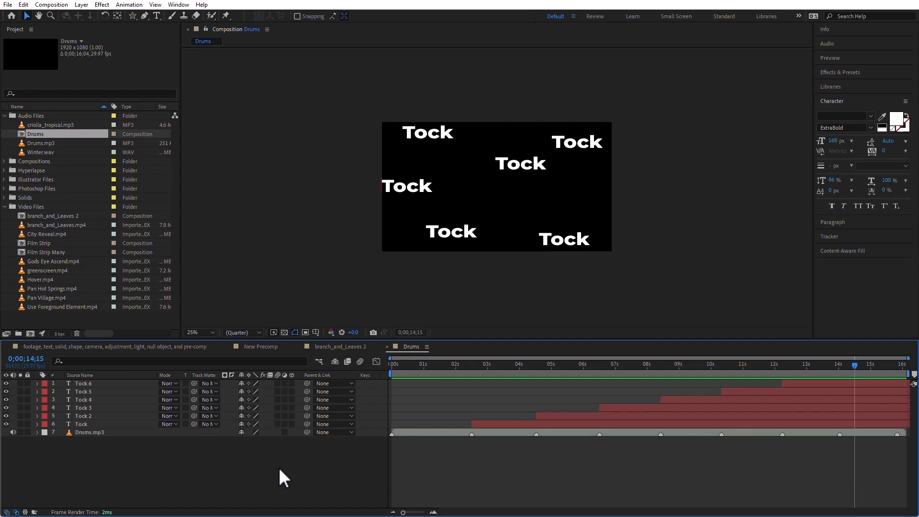
- Create a new composition named Parenting with the HD 1920x1080, 29.97 fps preset and a duration of 0;00;05;16
{"action": "key", "text": "ctrl+n"}
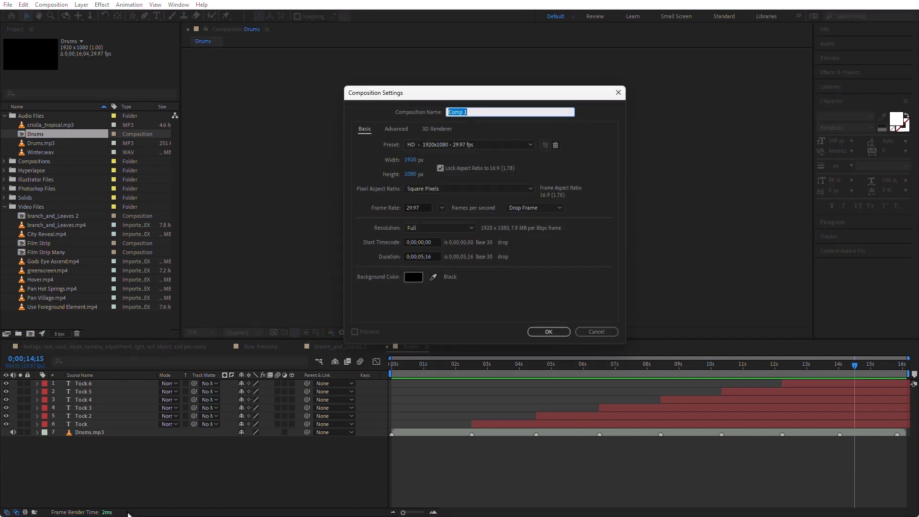
{"action": "type", "text": "Parenting"}
{"action": "left_click", "coordinate": [560, 333]}
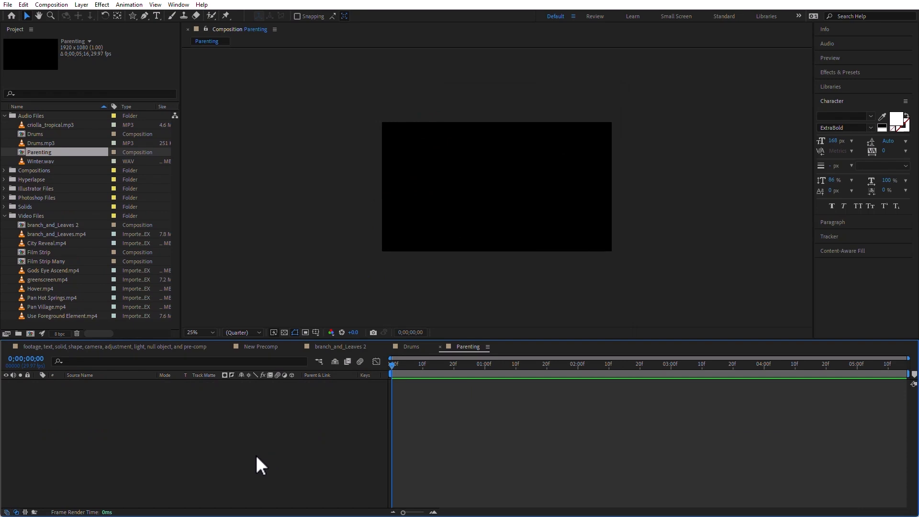
- Add a white 1920 x 1080 px solid layer named White to the Parenting composition
{"action": "left_click", "coordinate": [82, 5]}
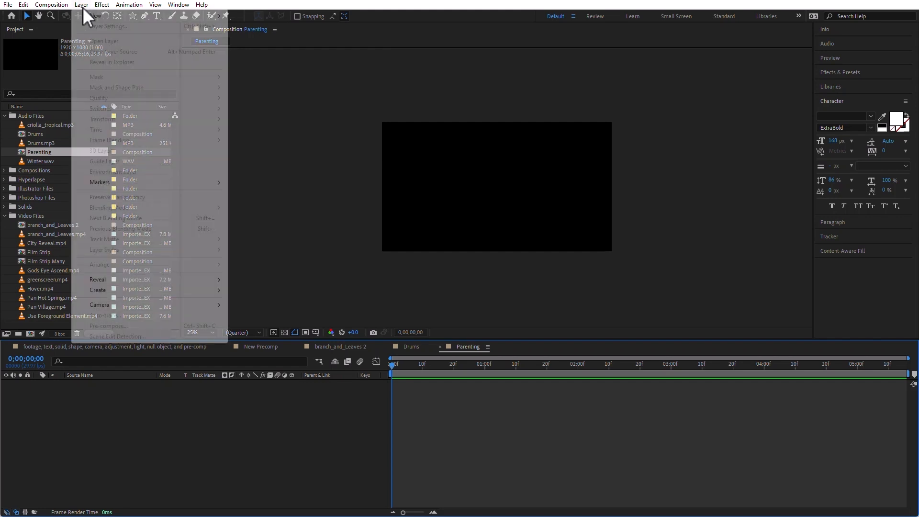
{"action": "mouse_move", "coordinate": [96, 20]}
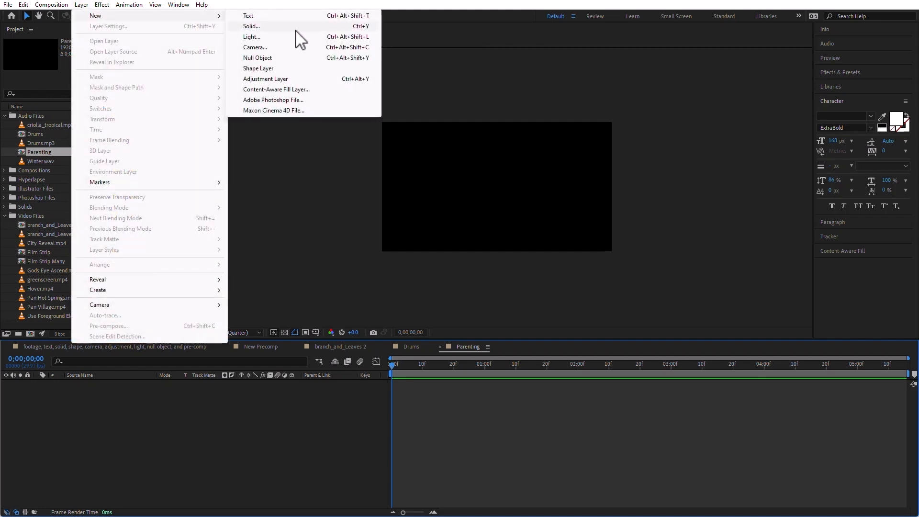
{"action": "left_click", "coordinate": [361, 27]}
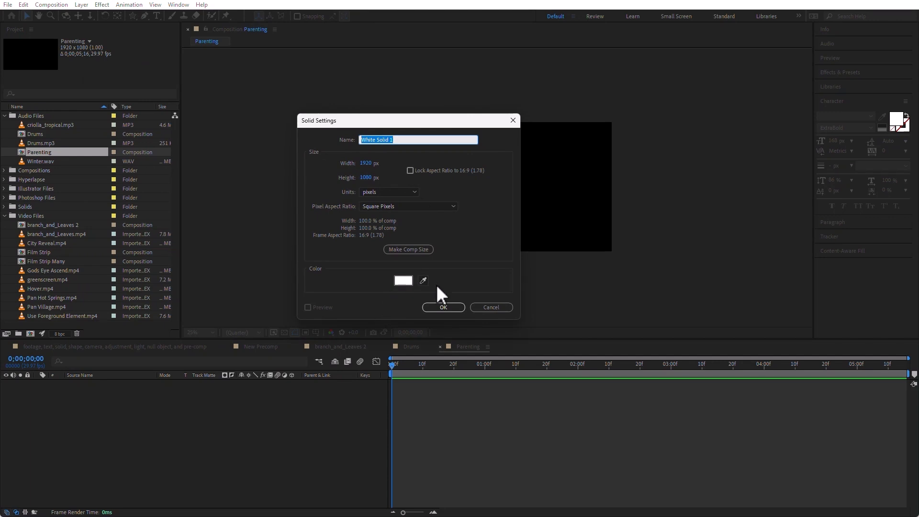
{"action": "type", "text": "White"}
{"action": "key", "text": "Return"}
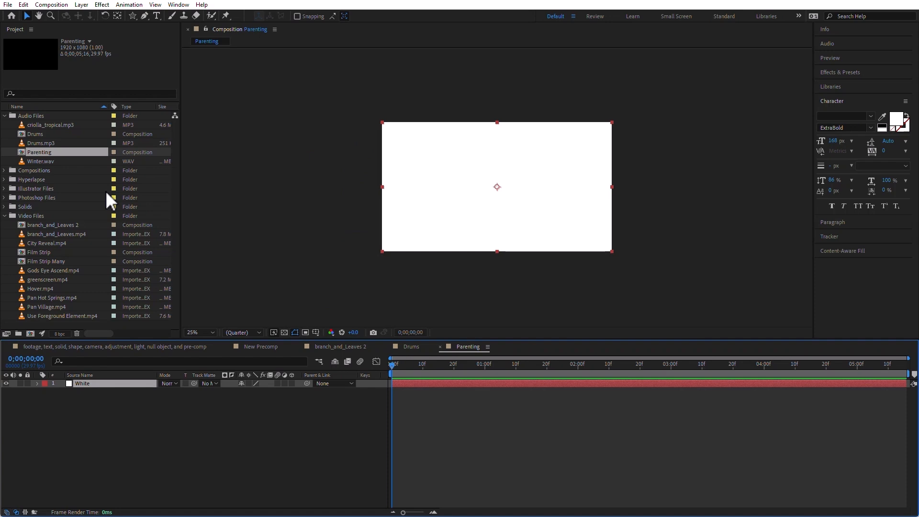
- Add a second 1920 x 1080 px solid layer in pure red, named Red
{"action": "key", "text": "ctrl+y"}
{"action": "left_click", "coordinate": [403, 280]}
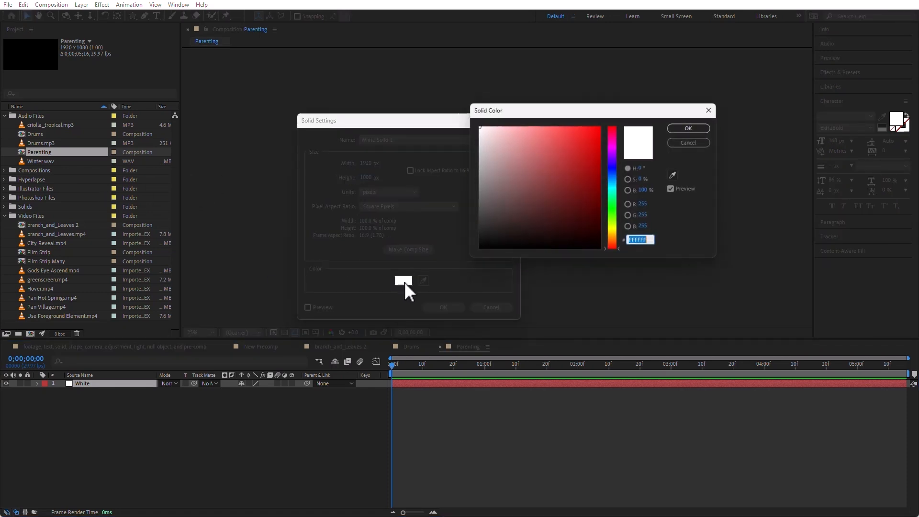
{"action": "left_click", "coordinate": [600, 127]}
{"action": "left_click", "coordinate": [689, 129]}
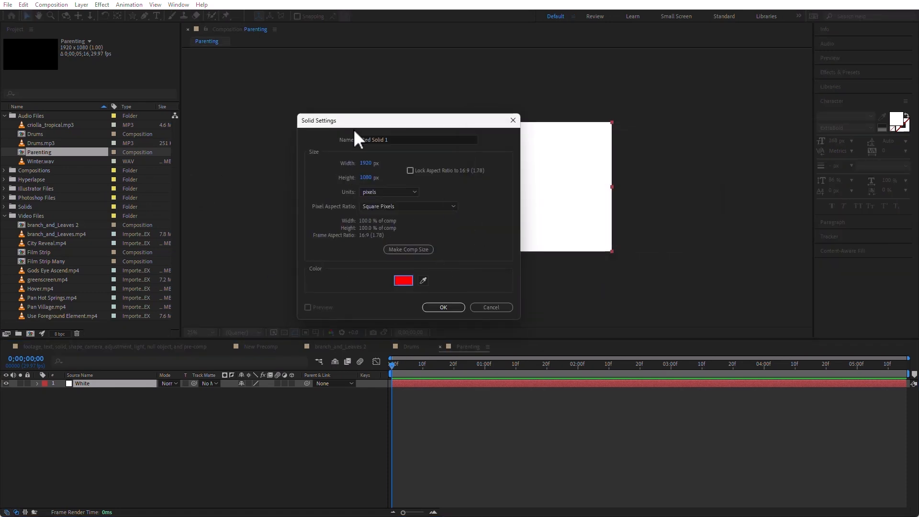
{"action": "key", "text": "ctrl+a"}
{"action": "type", "text": "Red"}
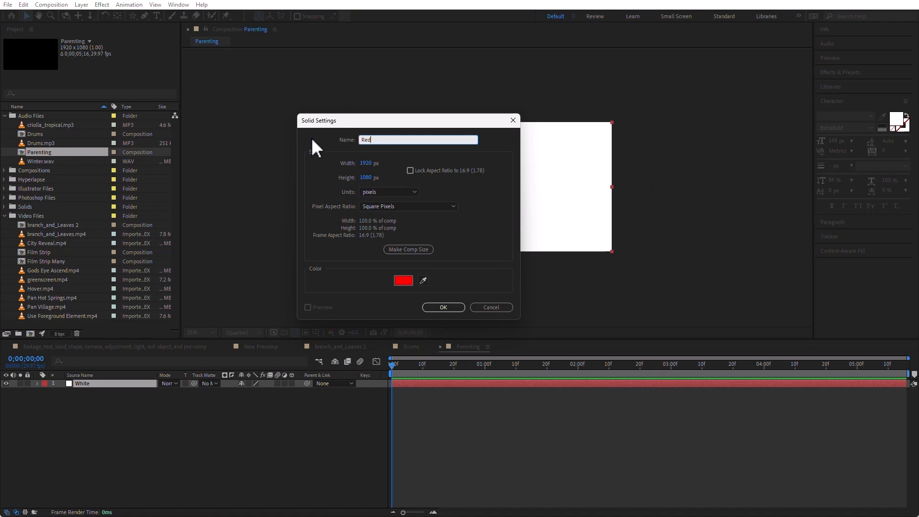
{"action": "left_click", "coordinate": [450, 307]}
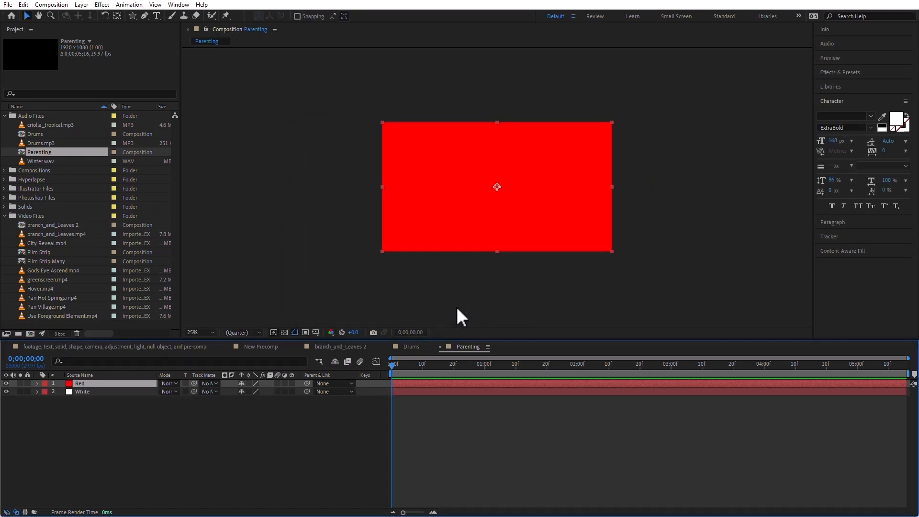
- Add a third 1920 x 1080 px solid layer in royal blue, named Blue
{"action": "key", "text": "ctrl+y"}
{"action": "left_click", "coordinate": [405, 280]}
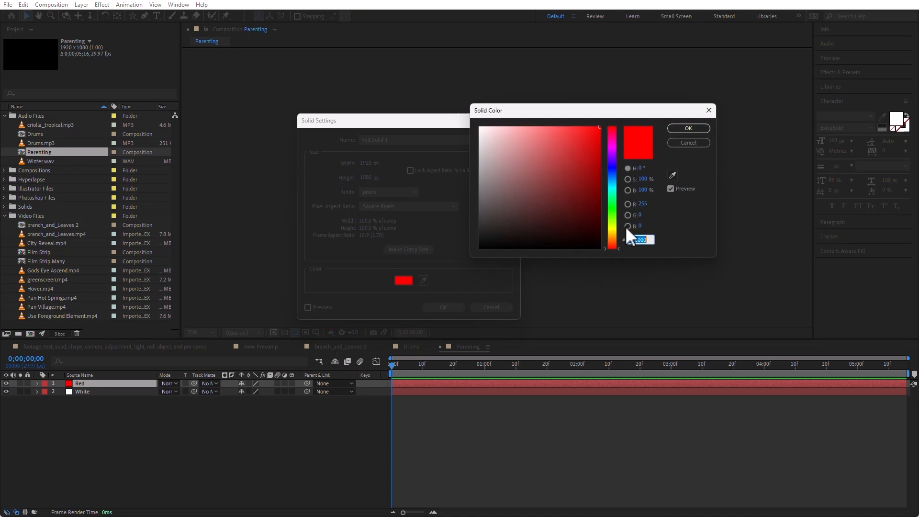
{"action": "left_click", "coordinate": [610, 182]}
{"action": "left_click", "coordinate": [679, 125]}
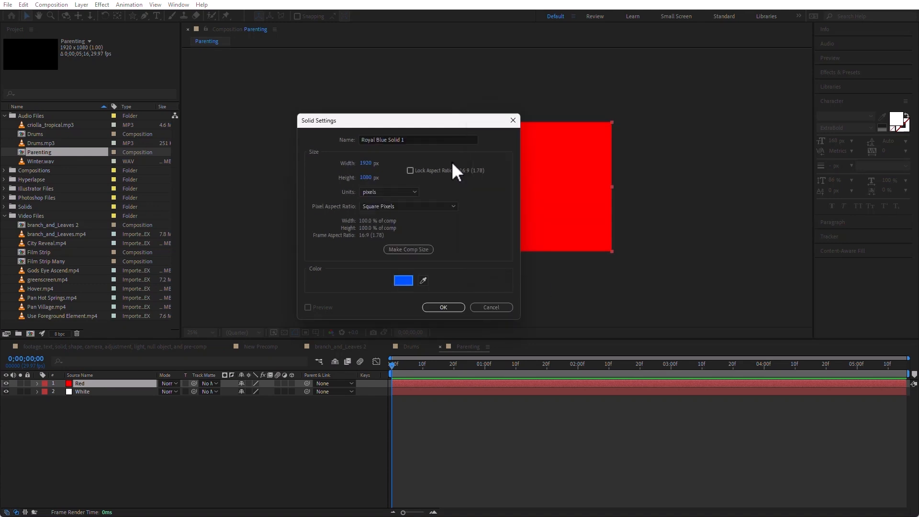
{"action": "left_click", "coordinate": [415, 139]}
{"action": "type", "text": "Blue"}
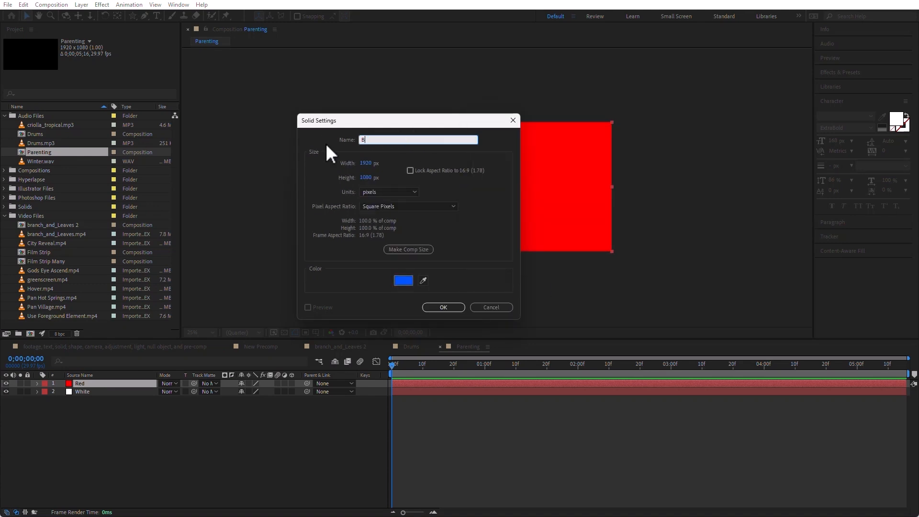
{"action": "left_click", "coordinate": [452, 308]}
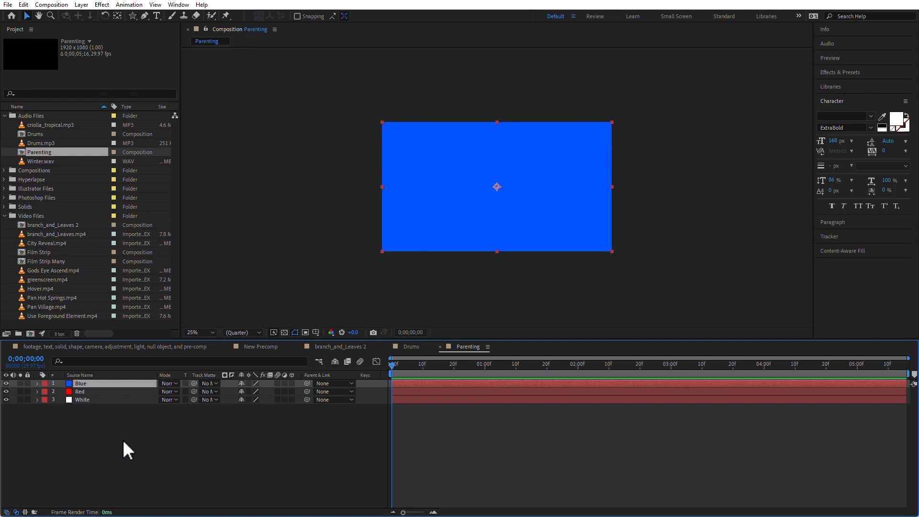
- Set the scale of the Blue, Red and White layers together to 25%
{"action": "left_click_drag", "start_coordinate": [119, 444], "coordinate": [77, 354]}
{"action": "key", "text": "s"}
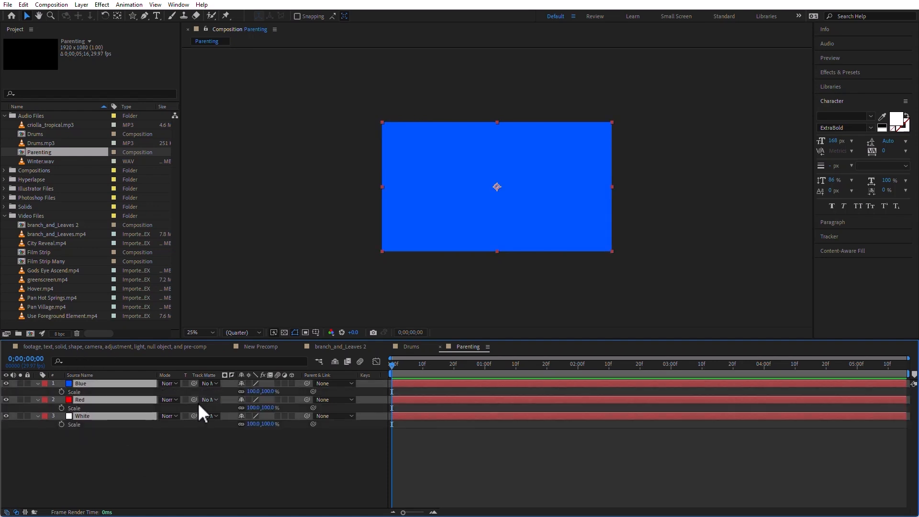
{"action": "left_click_drag", "start_coordinate": [259, 409], "coordinate": [221, 407]}
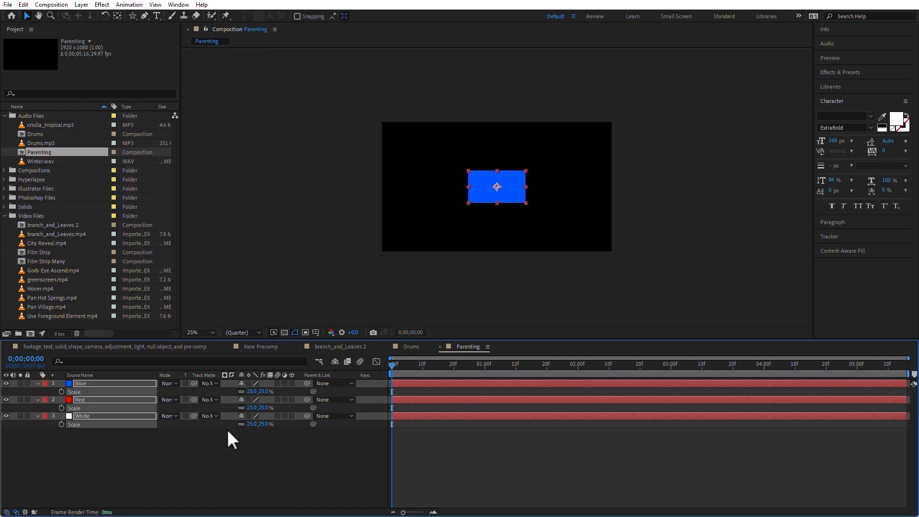
- Hide the Modes and Keys columns in the timeline
{"action": "right_click", "coordinate": [178, 374]}
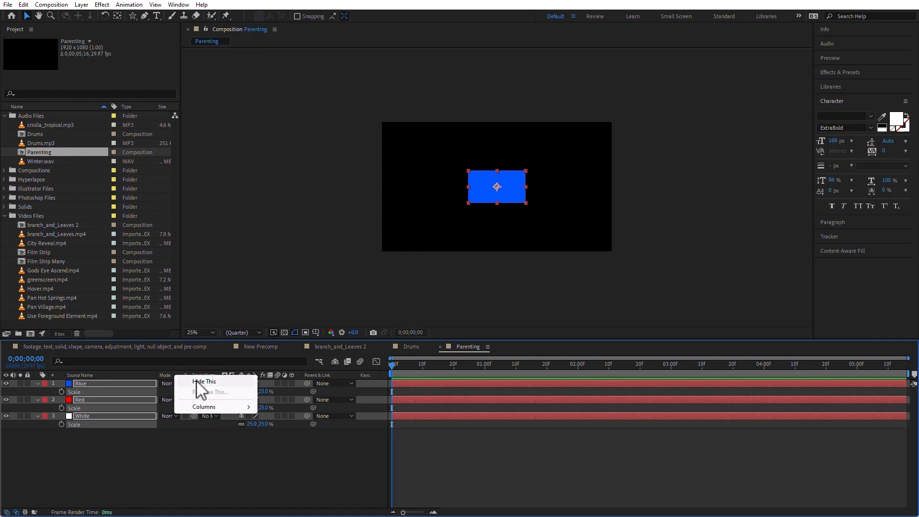
{"action": "left_click", "coordinate": [196, 383]}
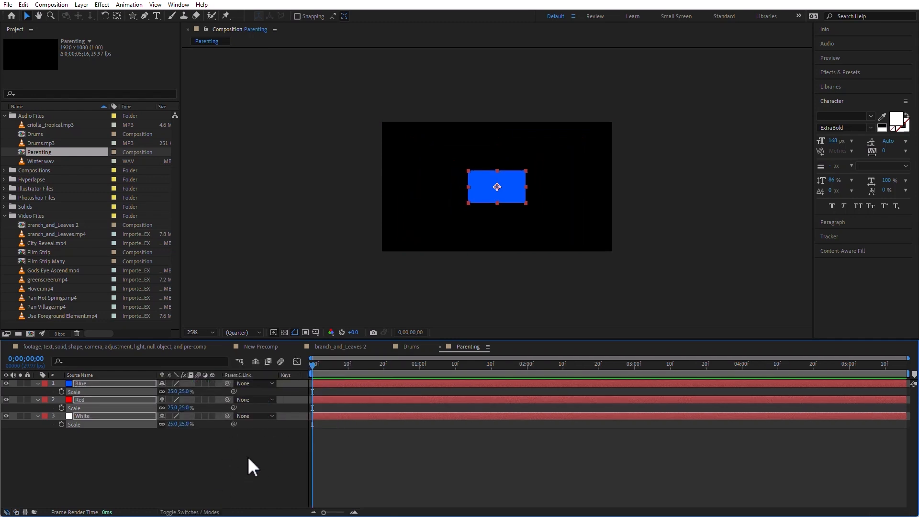
{"action": "right_click", "coordinate": [300, 376]}
{"action": "left_click", "coordinate": [314, 380]}
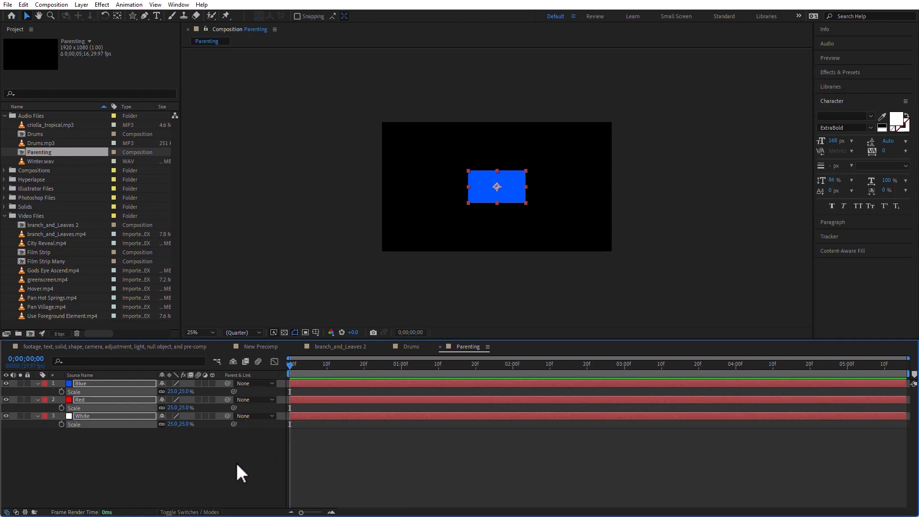
- Spread the three rectangles apart in a triangle, with blue at the upper left of the frame, red at the upper right and white centered below
{"action": "left_click", "coordinate": [208, 462]}
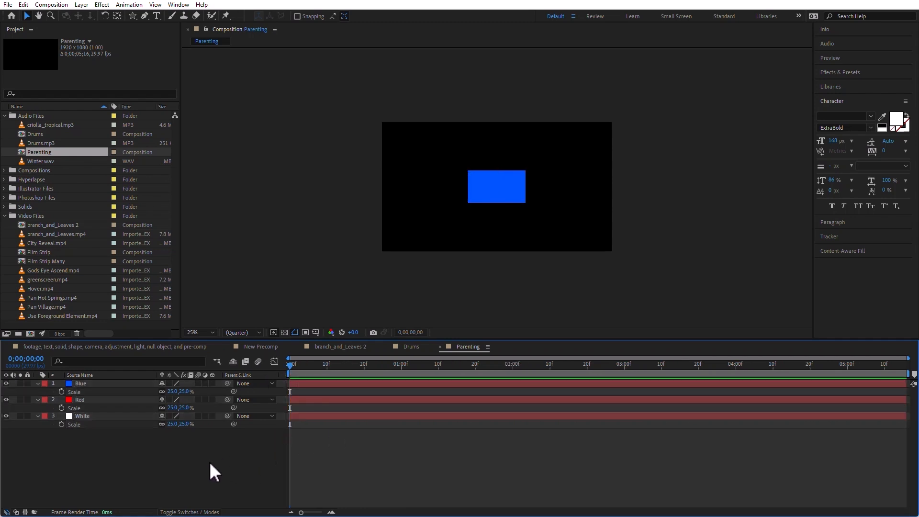
{"action": "left_click_drag", "start_coordinate": [503, 179], "coordinate": [500, 215]}
{"action": "left_click_drag", "start_coordinate": [557, 161], "coordinate": [550, 171]}
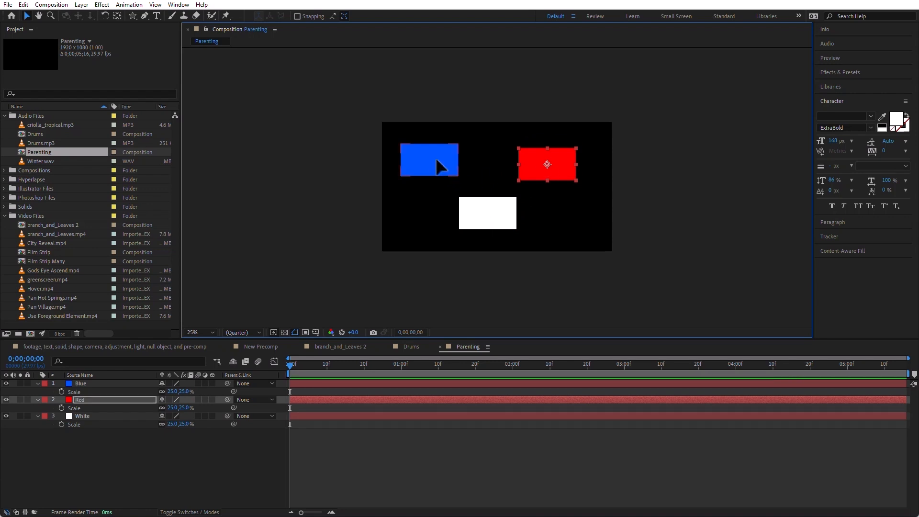
{"action": "left_click_drag", "start_coordinate": [437, 168], "coordinate": [460, 169]}
{"action": "left_click_drag", "start_coordinate": [488, 214], "coordinate": [501, 206]}
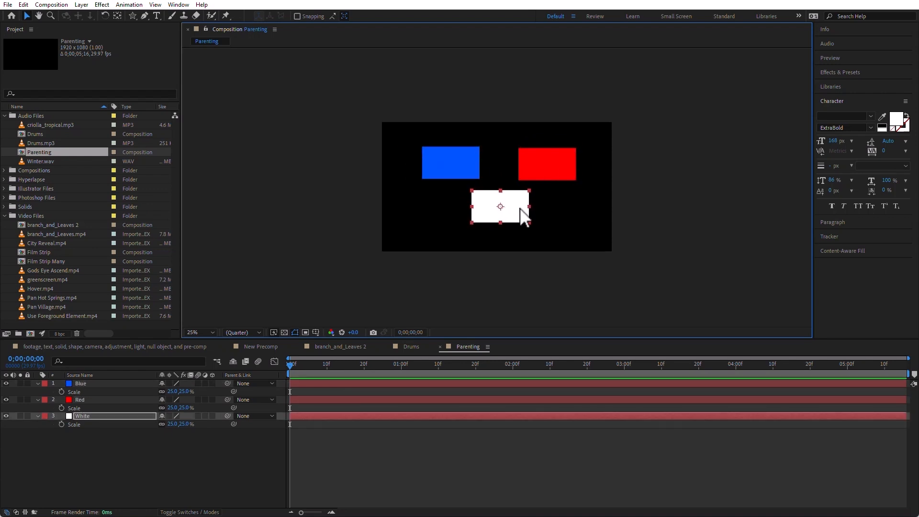
- Check in the timeline column options that Parent & Link is shown, with the Blue and Red layers selected
{"action": "left_click", "coordinate": [106, 438]}
{"action": "left_click", "coordinate": [93, 417]}
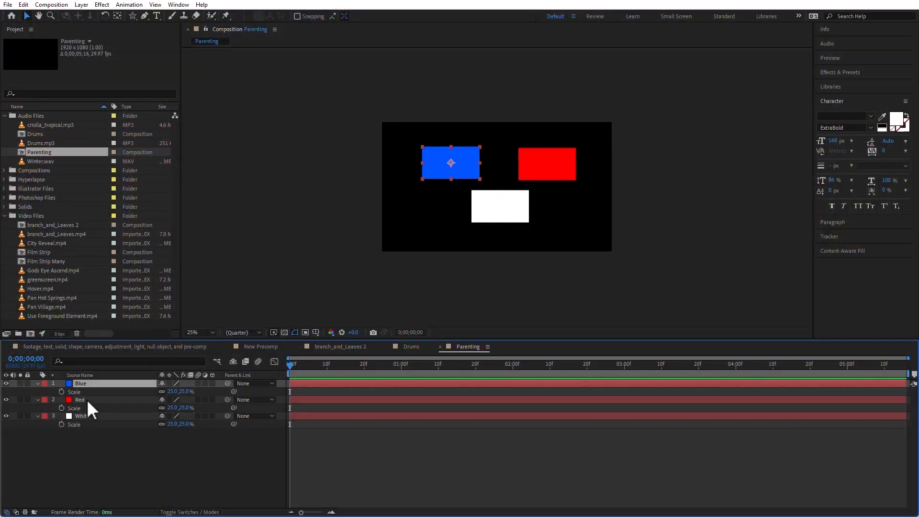
{"action": "left_click", "coordinate": [88, 399], "text": "ctrl"}
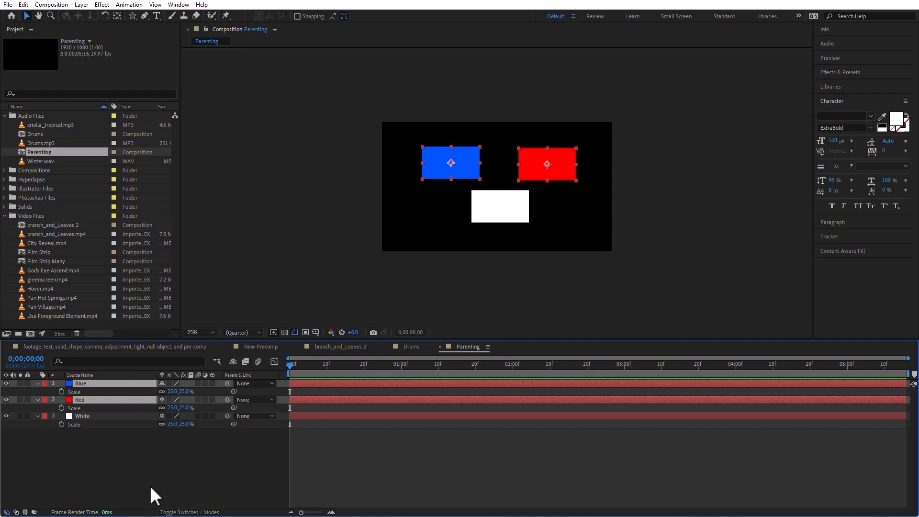
{"action": "right_click", "coordinate": [236, 373]}
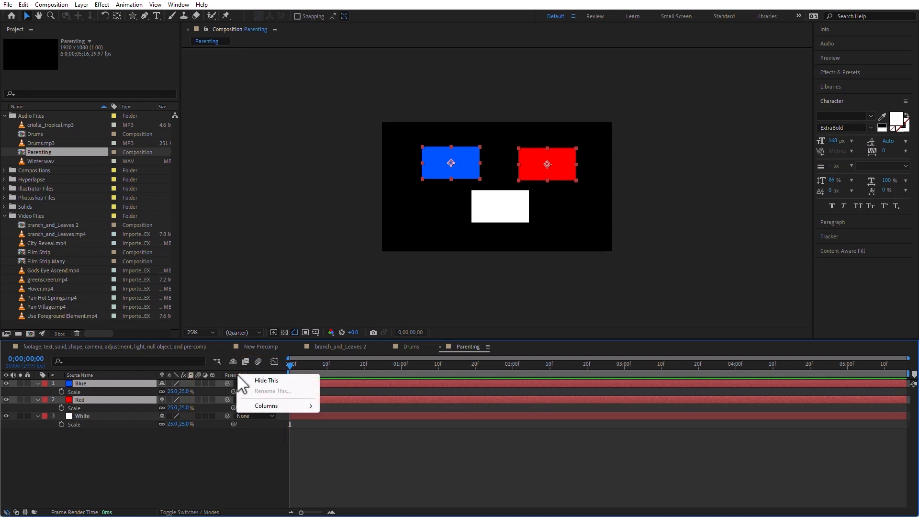
{"action": "mouse_move", "coordinate": [274, 404]}
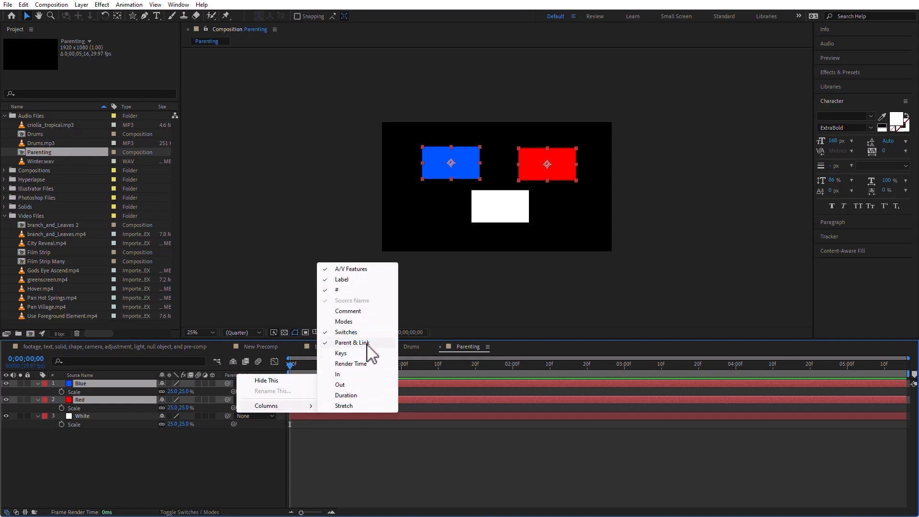
{"action": "left_click", "coordinate": [225, 460]}
- Parent the Blue and Red layers together to the White layer
{"action": "left_click", "coordinate": [80, 383]}
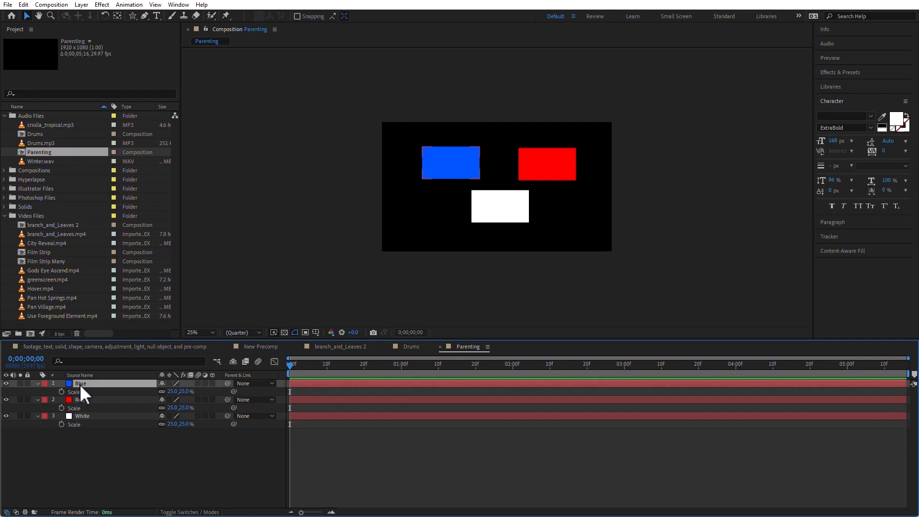
{"action": "left_click", "coordinate": [85, 399], "text": "shift"}
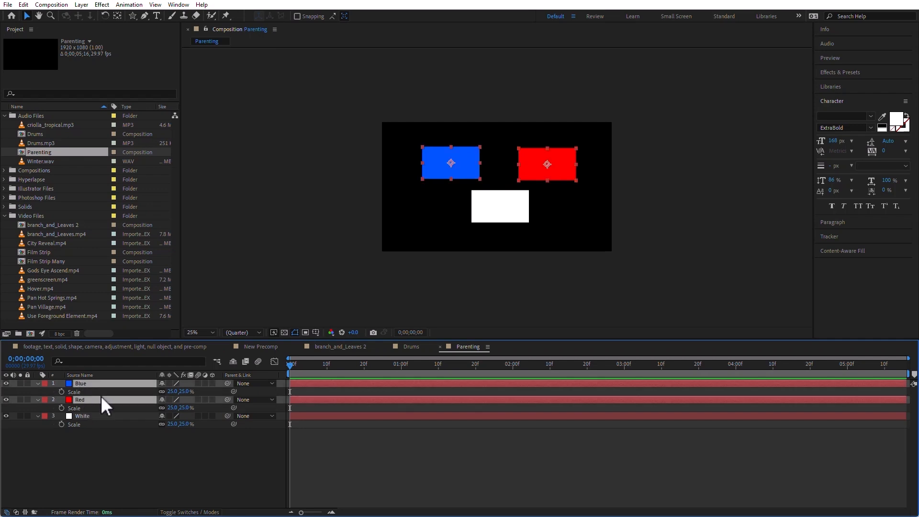
{"action": "left_click", "coordinate": [258, 383]}
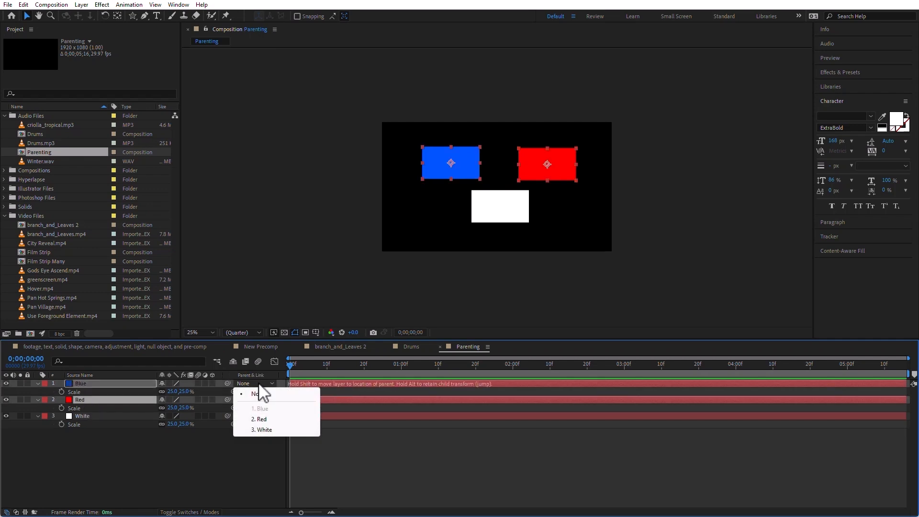
{"action": "left_click", "coordinate": [280, 427]}
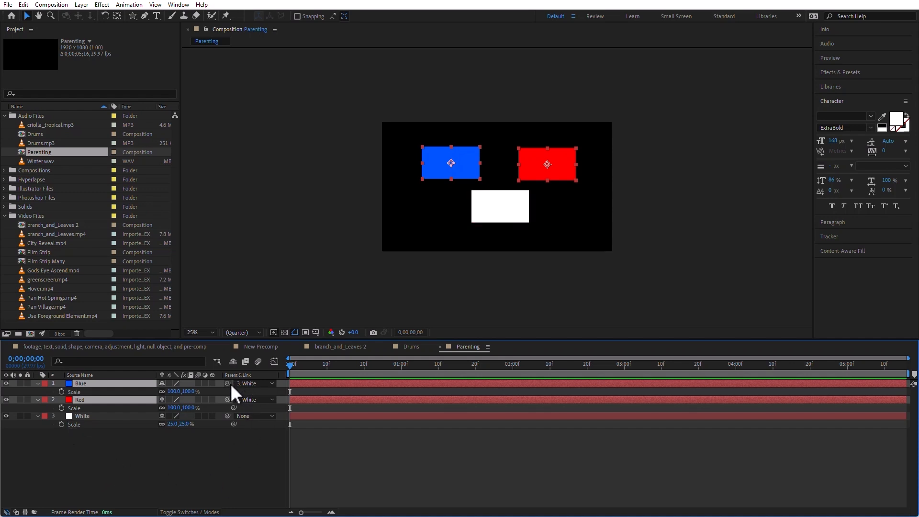
{"action": "left_click_drag", "start_coordinate": [227, 383], "coordinate": [103, 414]}
{"action": "left_click", "coordinate": [242, 483]}
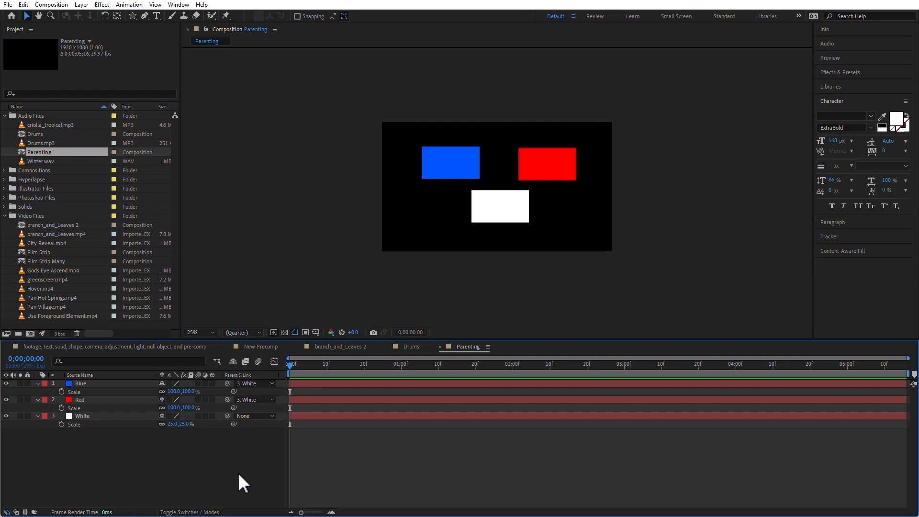
- Scale the White parent layer up and move it to position 795, 704
{"action": "left_click", "coordinate": [96, 415]}
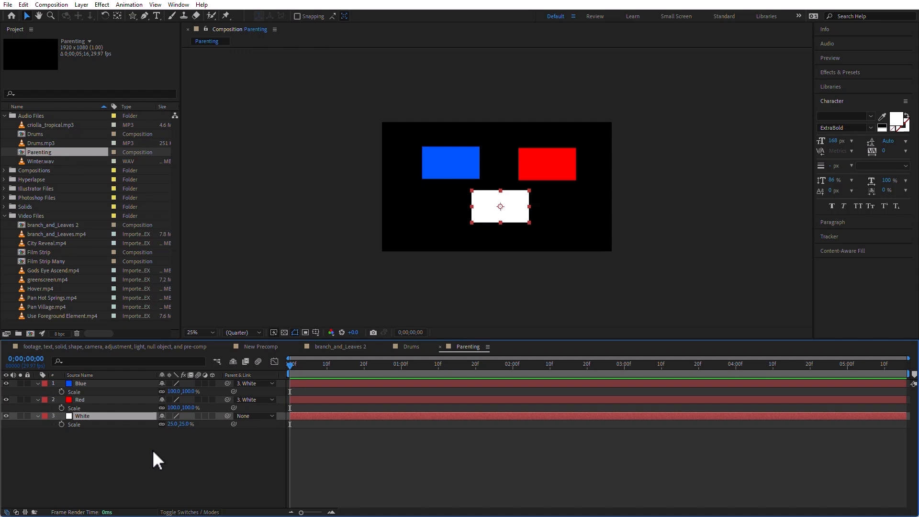
{"action": "key", "text": "s"}
{"action": "key", "text": "s"}
{"action": "left_click_drag", "start_coordinate": [174, 424], "coordinate": [151, 467]}
{"action": "key", "text": "p"}
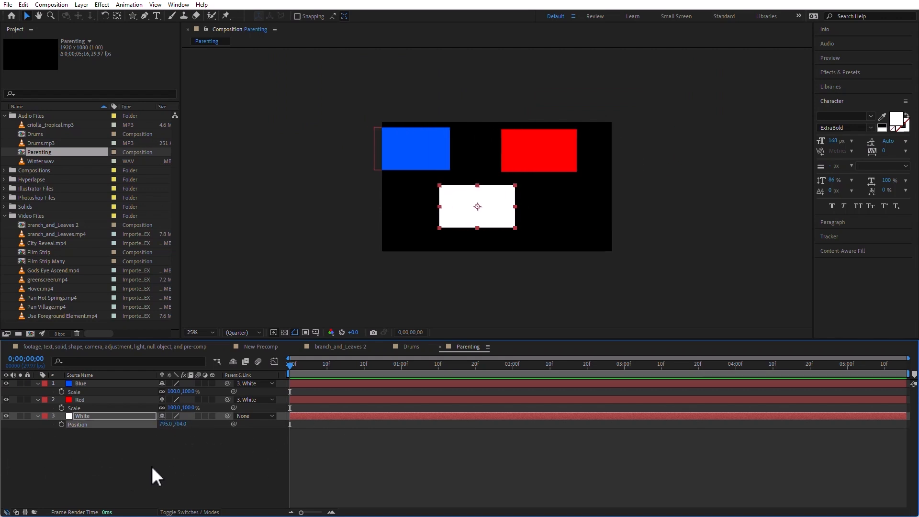
- Transform the White parent layer to 13° rotation, 14% scale and a position of about 951, 520
{"action": "key", "text": "r"}
{"action": "mouse_move", "coordinate": [173, 424]}
{"action": "left_mouse_down"}
{"action": "mouse_move", "coordinate": [185, 429]}
{"action": "mouse_move", "coordinate": [177, 428]}
{"action": "left_mouse_up"}
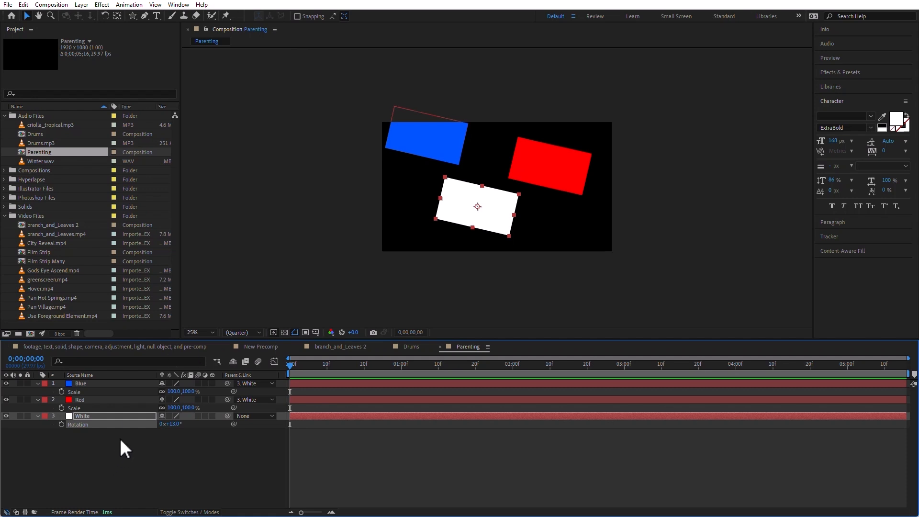
{"action": "key", "text": "s"}
{"action": "left_click_drag", "start_coordinate": [170, 424], "coordinate": [165, 425]}
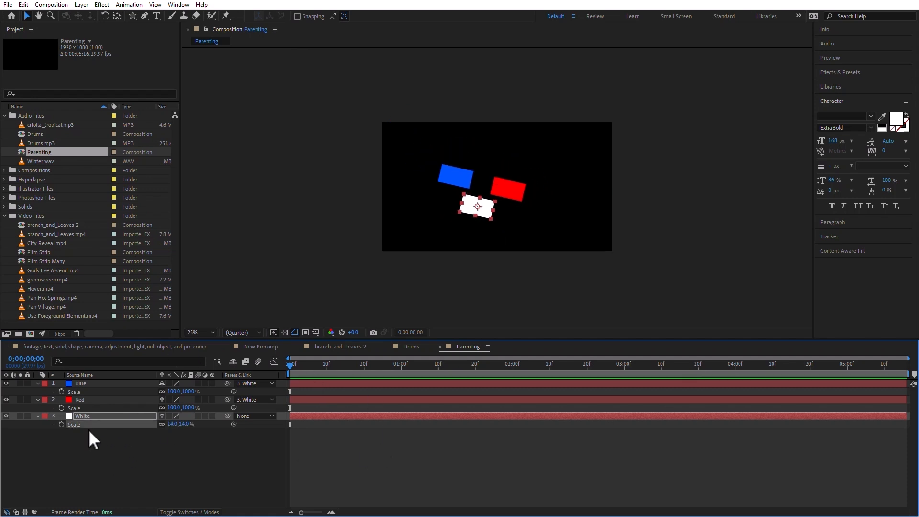
{"action": "left_click_drag", "start_coordinate": [488, 211], "coordinate": [509, 194]}
- Add a rotation keyframe at the start of the timeline to the Blue, Red and White layers
{"action": "left_click", "coordinate": [143, 445]}
{"action": "left_click_drag", "start_coordinate": [142, 451], "coordinate": [39, 342]}
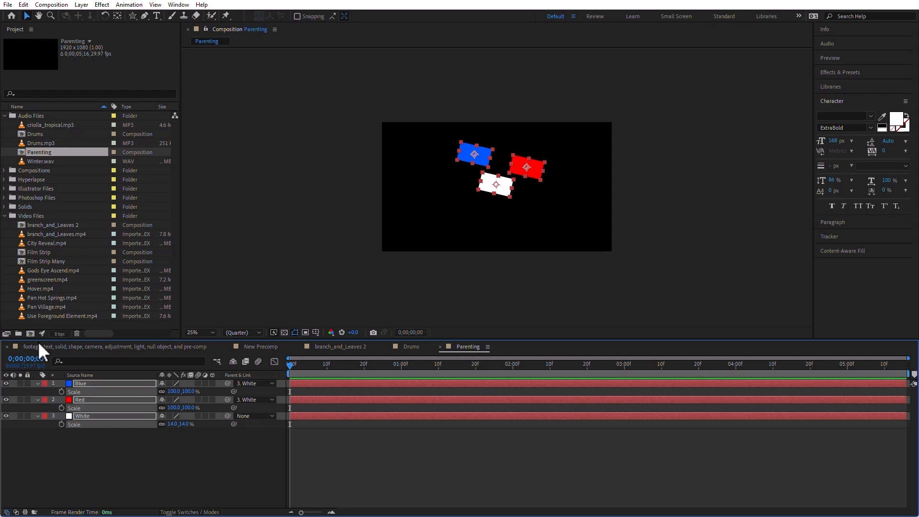
{"action": "key", "text": "r"}
{"action": "left_click", "coordinate": [61, 434]}
{"action": "key", "text": "ctrl+a"}
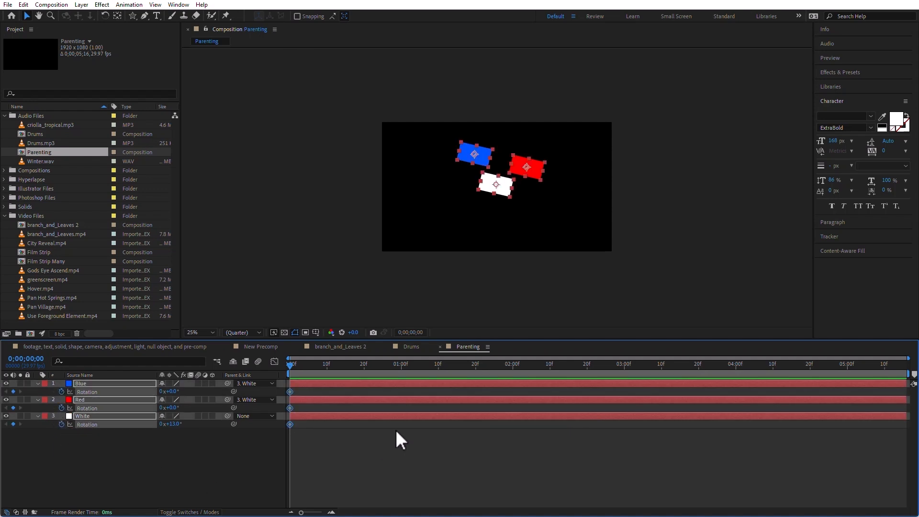
- Set the rotation of all three layers to 3 full turns at 0;00;05;05 and preview the animation
{"action": "left_click", "coordinate": [866, 368]}
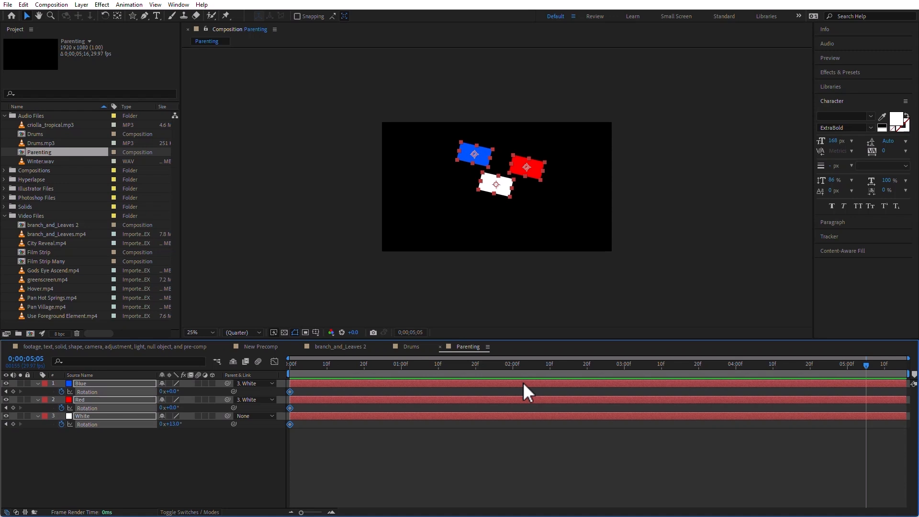
{"action": "left_click", "coordinate": [161, 392]}
{"action": "type", "text": "3"}
{"action": "left_click", "coordinate": [216, 471]}
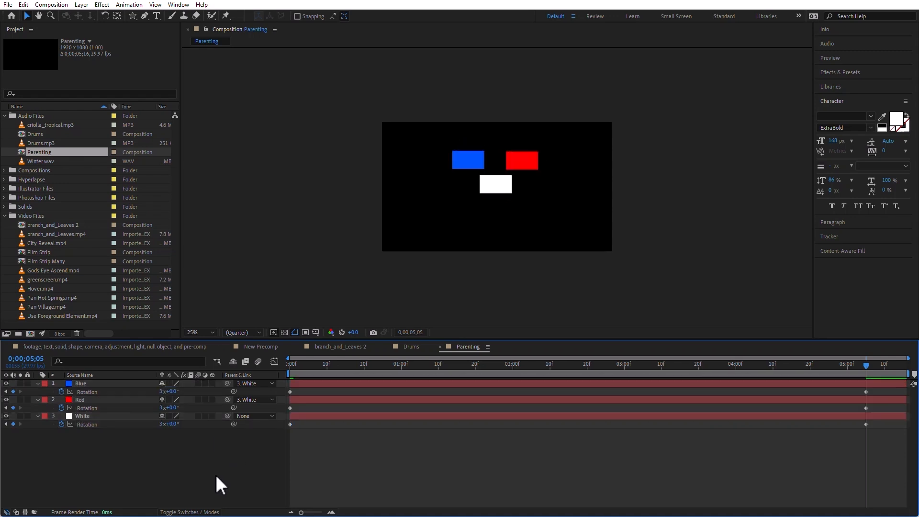
{"action": "key", "text": "space"}
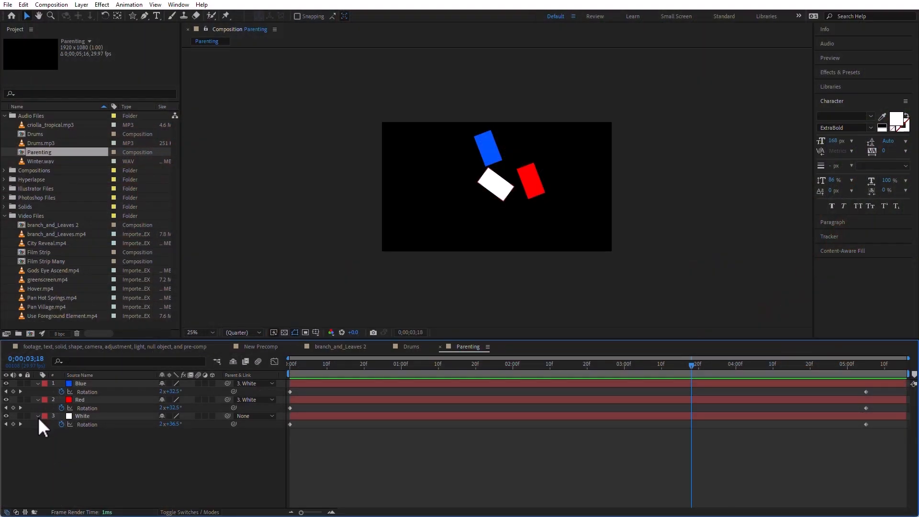
- Examine the White layer's transform properties, including anchor point and opacity, and replay the parented rotation animation
{"action": "left_click", "coordinate": [39, 416]}
{"action": "left_click", "coordinate": [38, 416]}
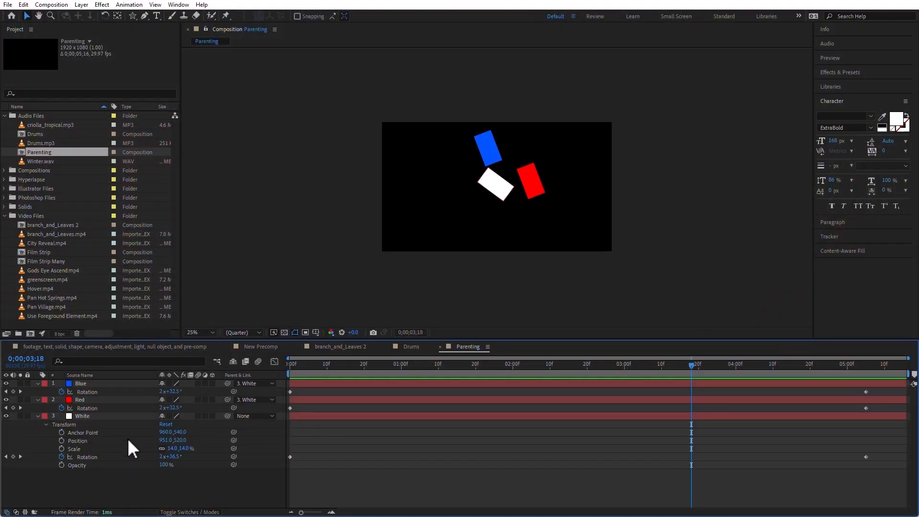
{"action": "left_click", "coordinate": [86, 434]}
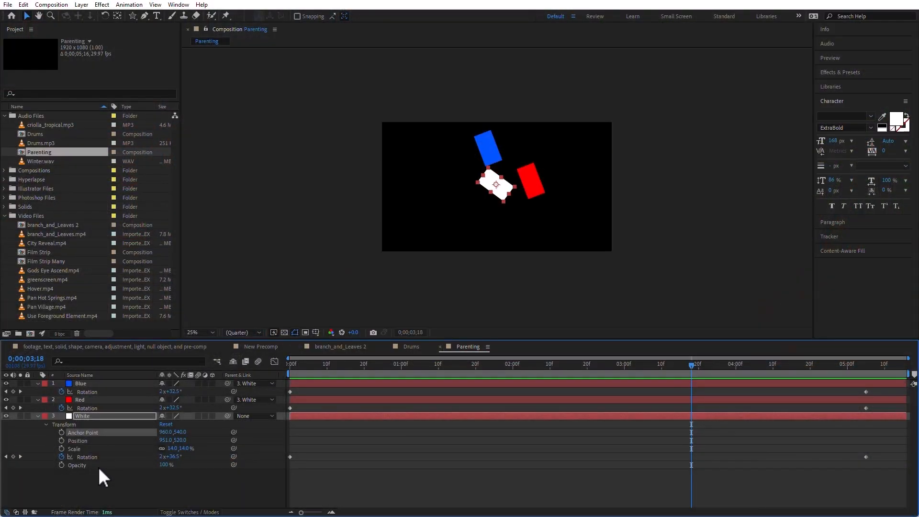
{"action": "mouse_move", "coordinate": [165, 465]}
{"action": "left_mouse_down"}
{"action": "mouse_move", "coordinate": [90, 465]}
{"action": "mouse_move", "coordinate": [168, 462]}
{"action": "left_mouse_up"}
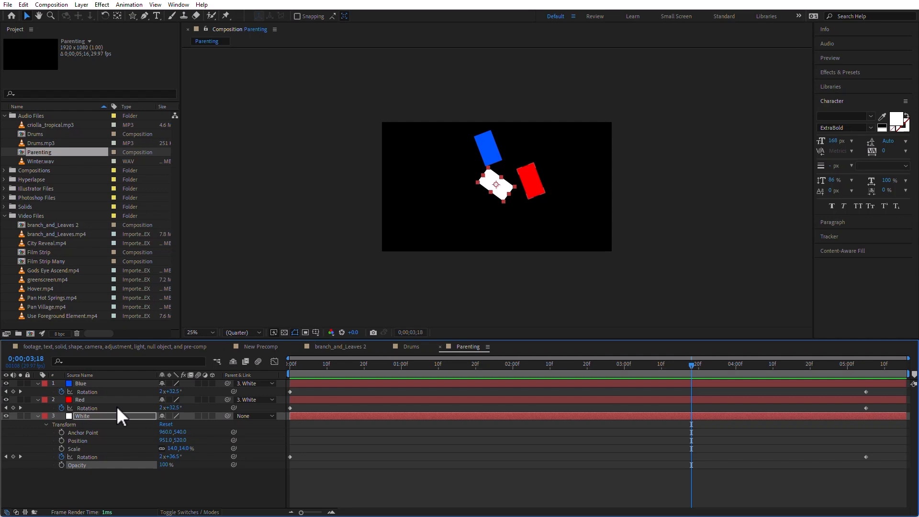
{"action": "key", "text": "space"}
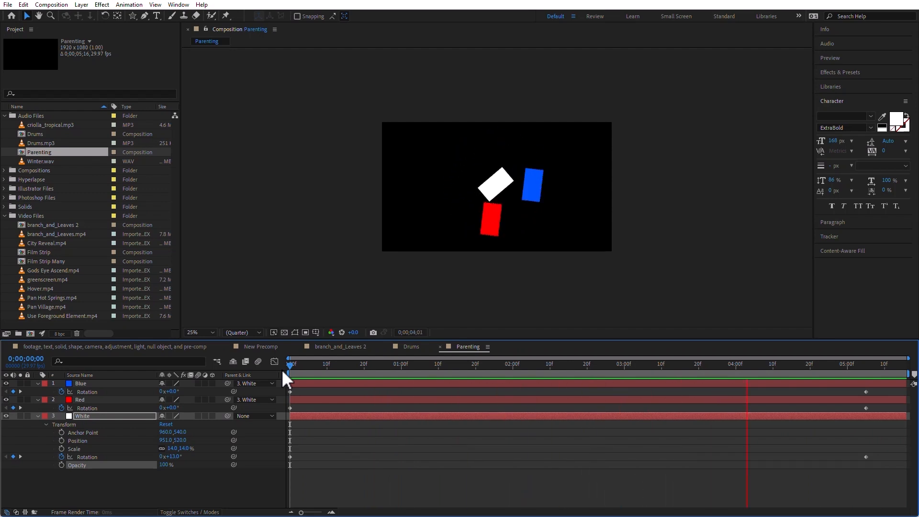
{"action": "key", "text": "space"}
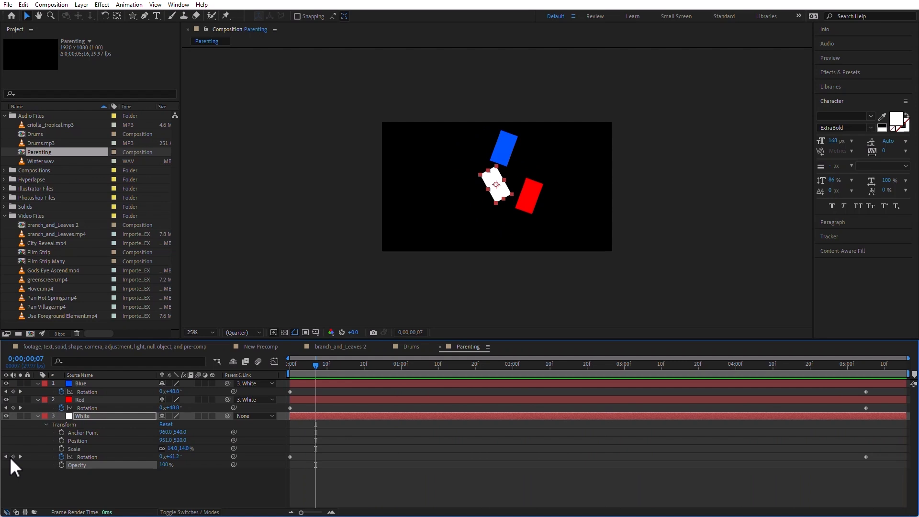
- Delete the rotation keyframes and the Blue, Red and White layers from the Parenting composition
{"action": "left_click_drag", "start_coordinate": [143, 490], "coordinate": [75, 335]}
{"action": "key", "text": "Delete"}
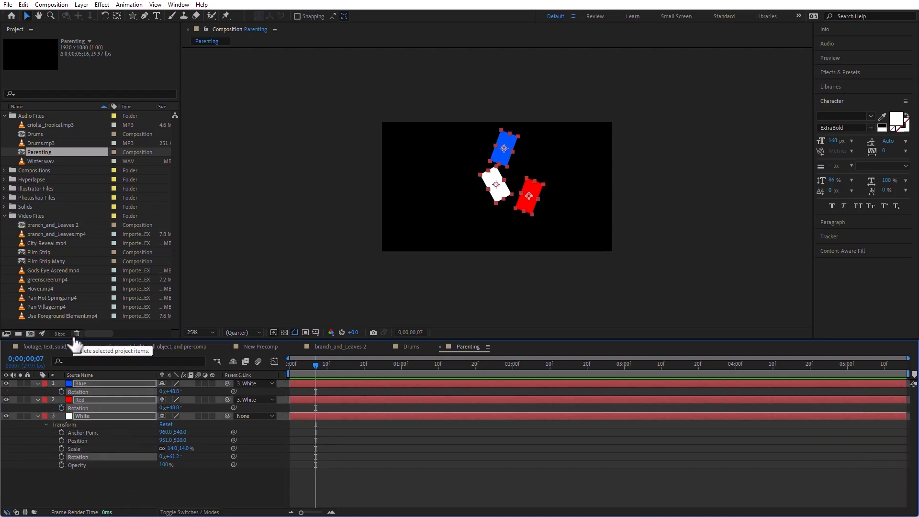
{"action": "key", "text": "Delete"}
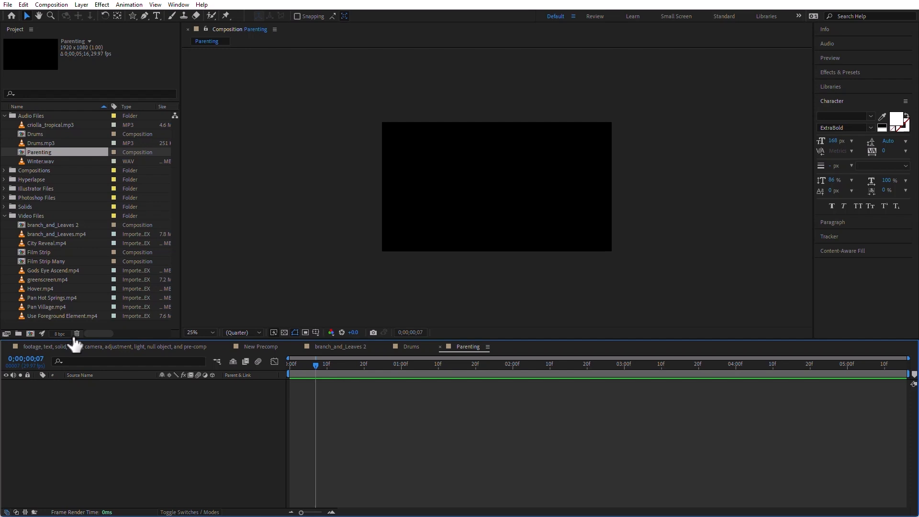
- Add a text layer reading "This is my first Sentence" at the start of the empty composition
{"action": "key", "text": "Home"}
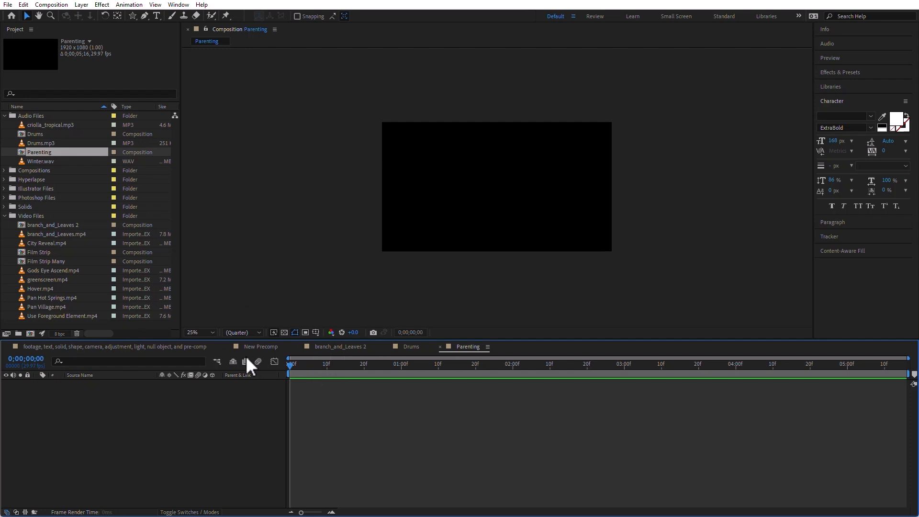
{"action": "left_click", "coordinate": [156, 15]}
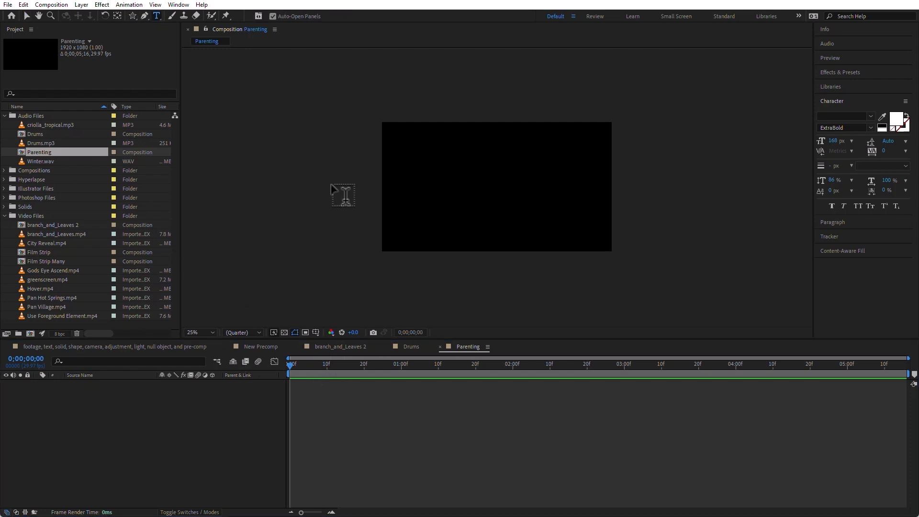
{"action": "left_click", "coordinate": [415, 190]}
{"action": "type", "text": "This is my first Sentence"}
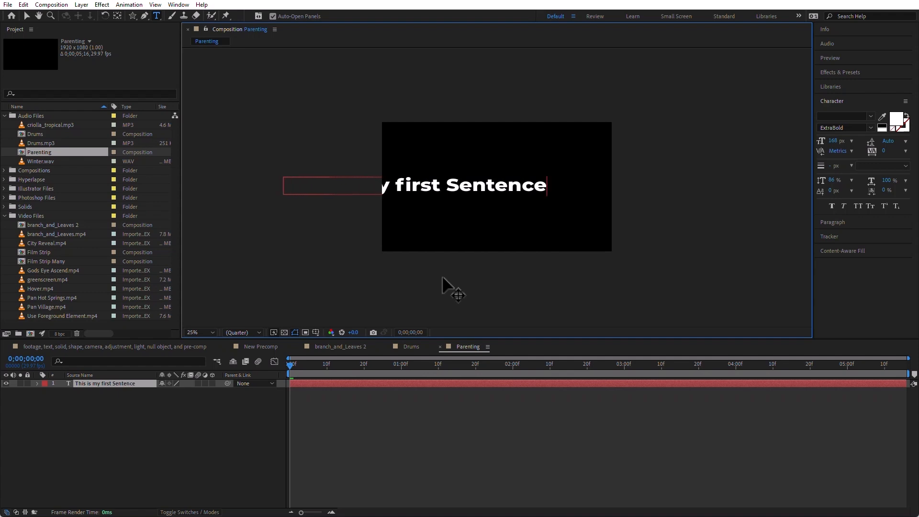
- Left-align the sentence text and set its font size to 110 px
{"action": "left_click", "coordinate": [833, 221]}
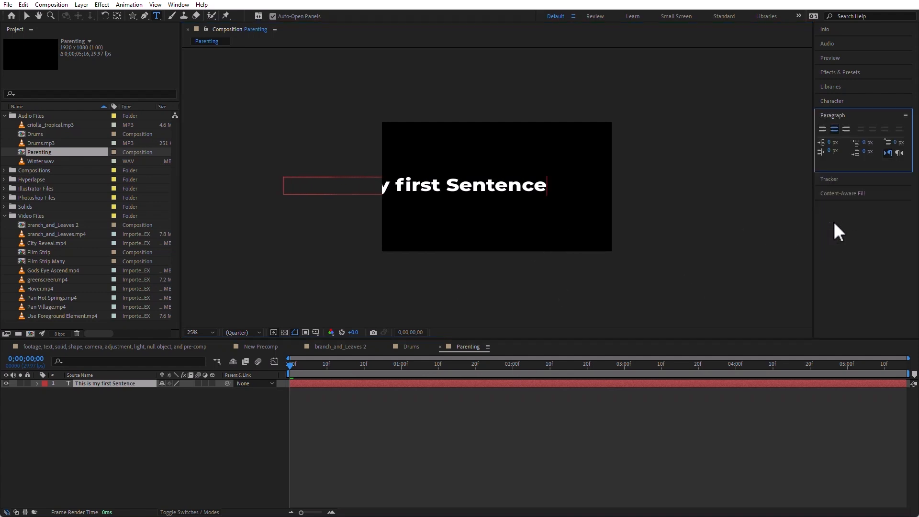
{"action": "left_click", "coordinate": [823, 129]}
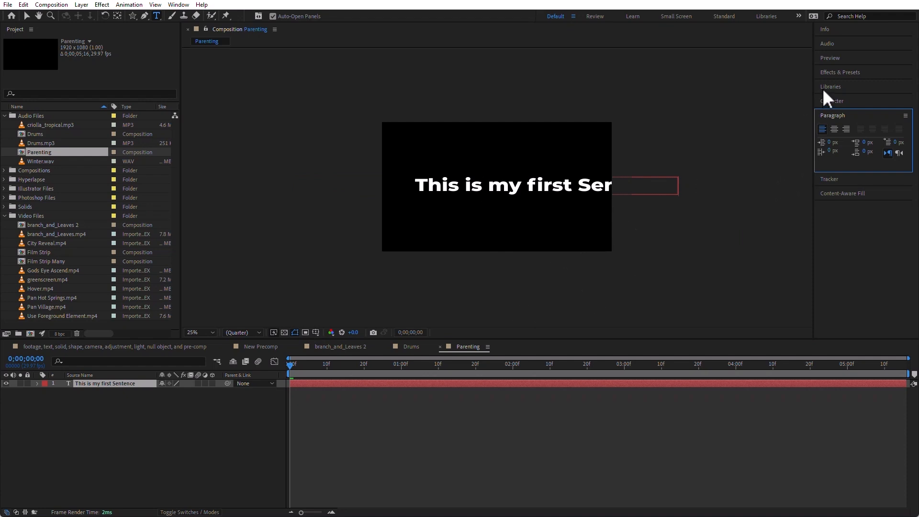
{"action": "left_click", "coordinate": [828, 101]}
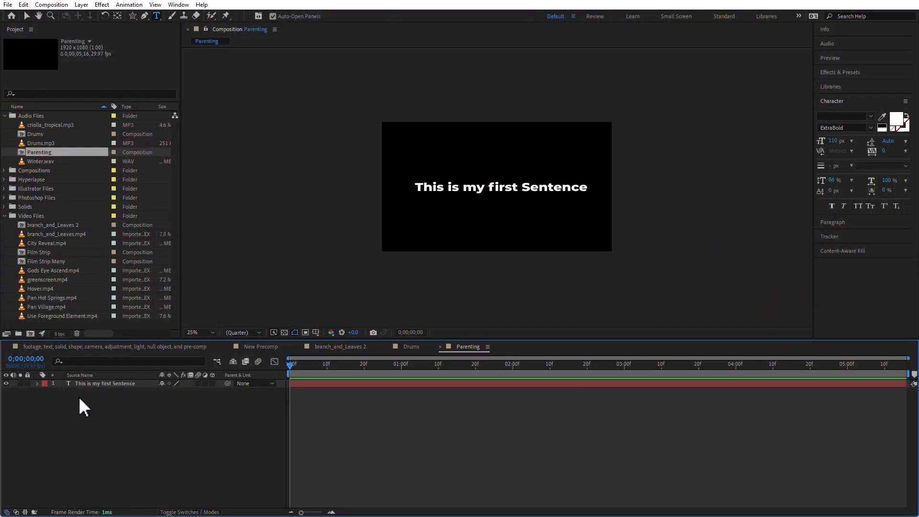
- Move the sentence text up to the upper left of the frame
{"action": "left_click", "coordinate": [79, 384]}
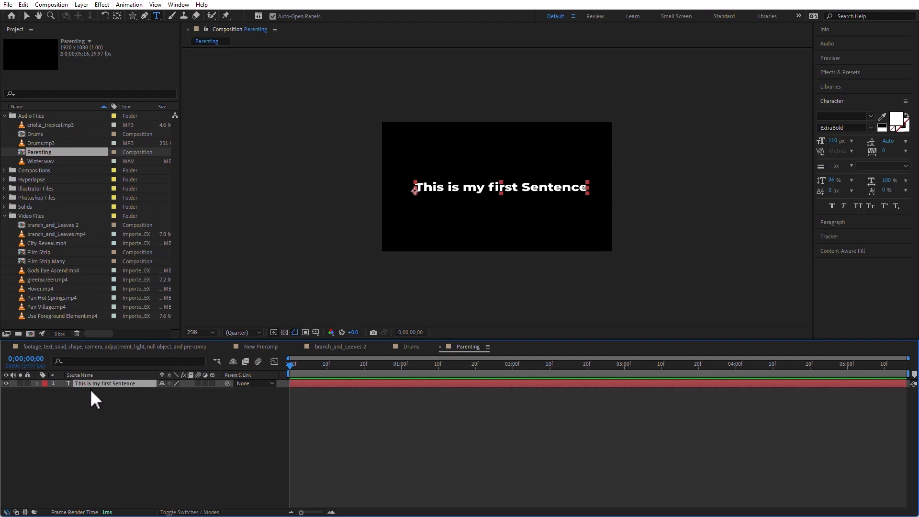
{"action": "left_click", "coordinate": [25, 14]}
{"action": "left_click_drag", "start_coordinate": [455, 183], "coordinate": [438, 143]}
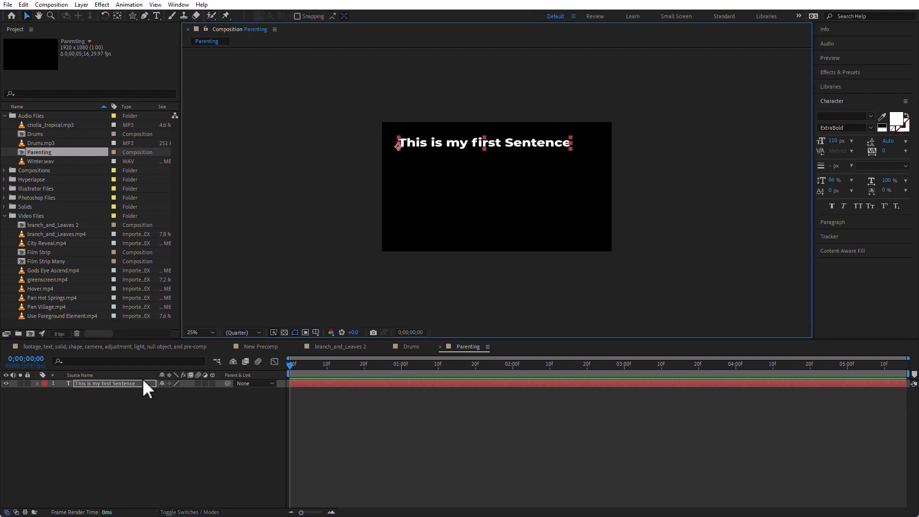
- Animate the sentence's rotation with keyframes of 90° at the composition's start and 0° at one second
{"action": "key", "text": "r"}
{"action": "left_click", "coordinate": [401, 364]}
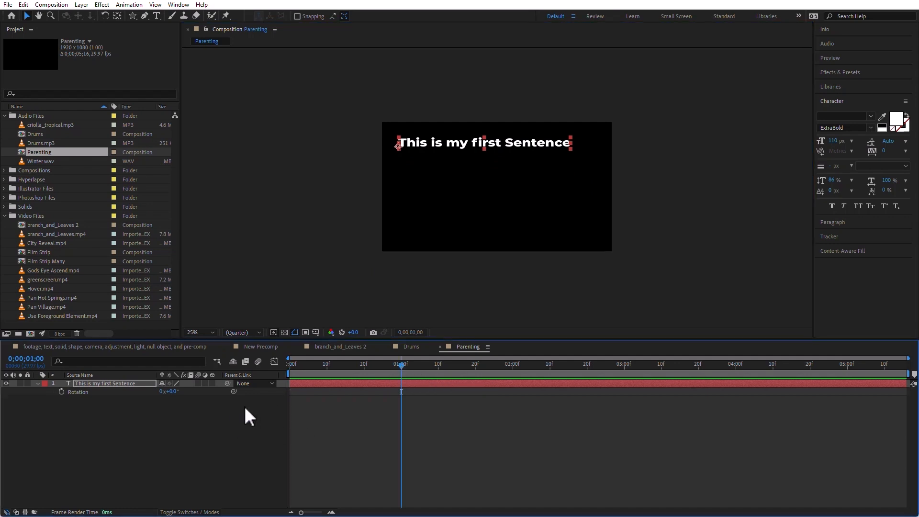
{"action": "left_click", "coordinate": [61, 391]}
{"action": "left_click_drag", "start_coordinate": [342, 367], "coordinate": [158, 365]}
{"action": "left_click", "coordinate": [170, 391]}
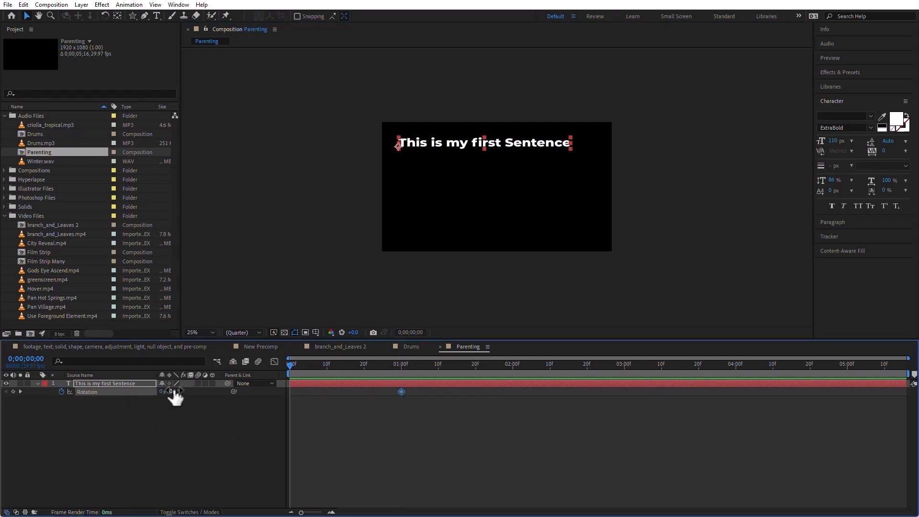
{"action": "type", "text": "90"}
{"action": "key", "text": "Return"}
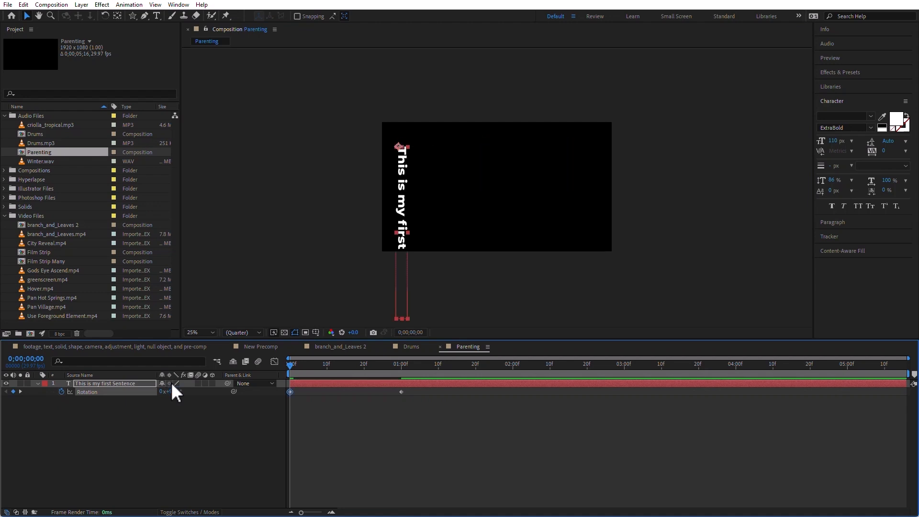
{"action": "left_click", "coordinate": [207, 484]}
- Add a text layer reading "Second layer" below the sentence at the one-second mark
{"action": "mouse_move", "coordinate": [291, 366]}
{"action": "left_mouse_down"}
{"action": "mouse_move", "coordinate": [408, 356]}
{"action": "mouse_move", "coordinate": [273, 369]}
{"action": "mouse_move", "coordinate": [421, 358]}
{"action": "mouse_move", "coordinate": [291, 372]}
{"action": "left_mouse_up"}
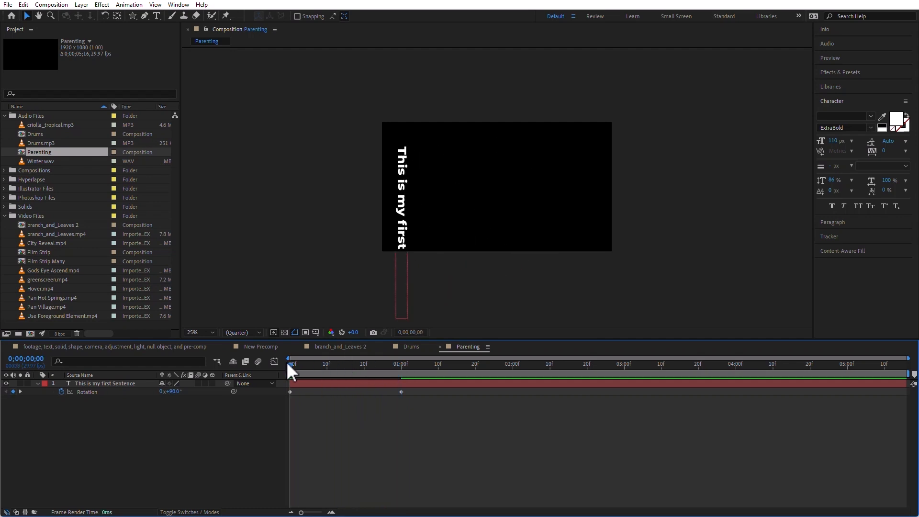
{"action": "left_click_drag", "start_coordinate": [288, 361], "coordinate": [402, 343]}
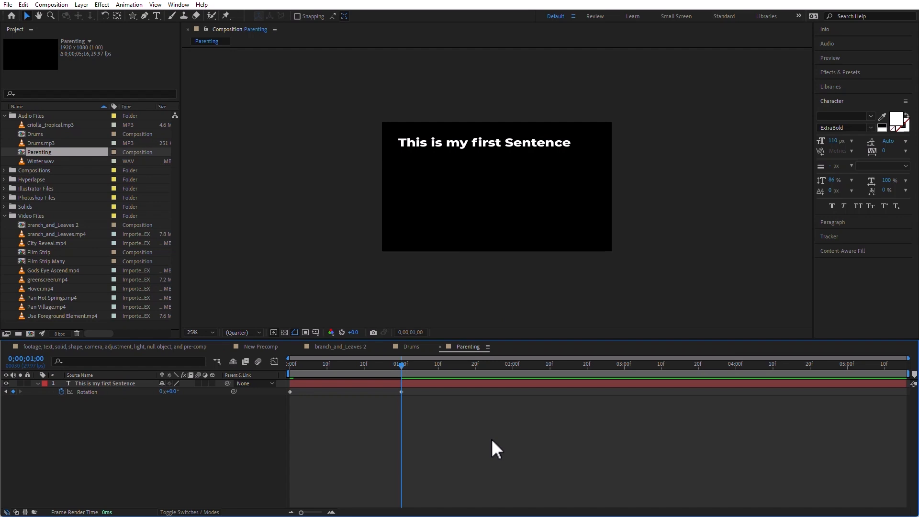
{"action": "left_click", "coordinate": [157, 15]}
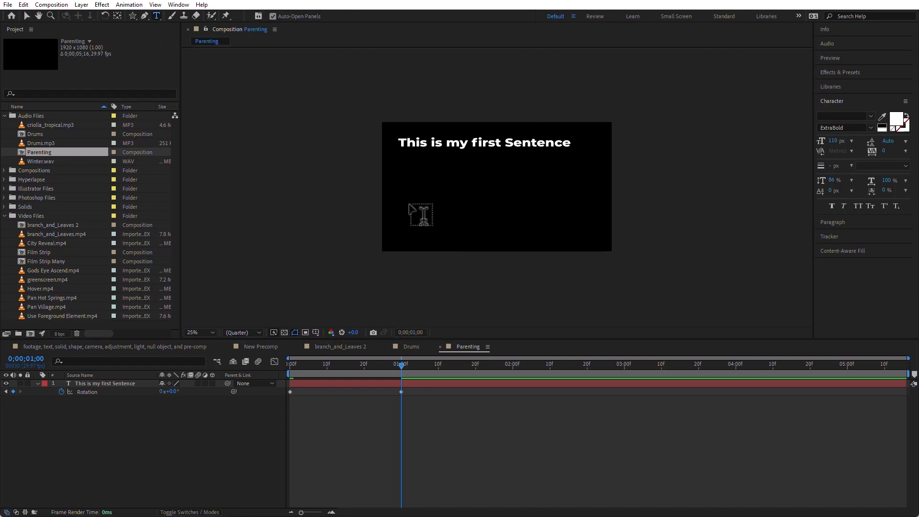
{"action": "left_click", "coordinate": [404, 186]}
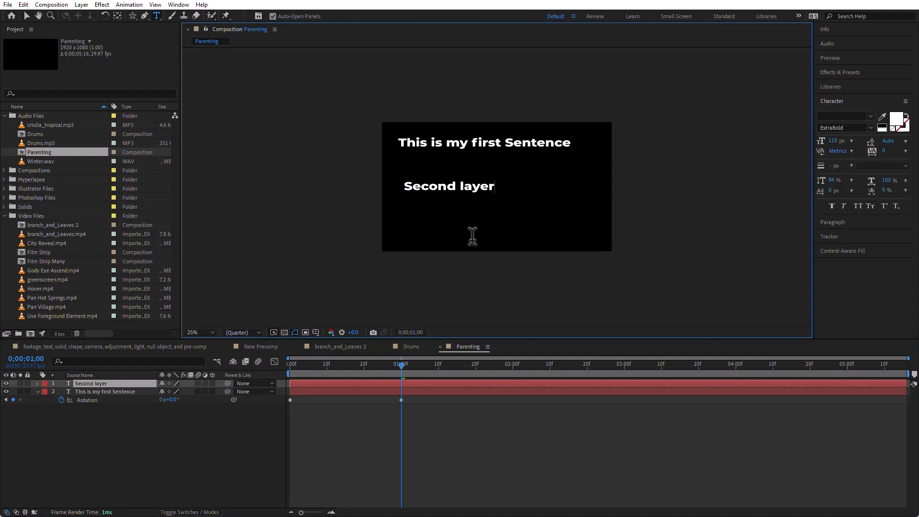
{"action": "left_click", "coordinate": [174, 437]}
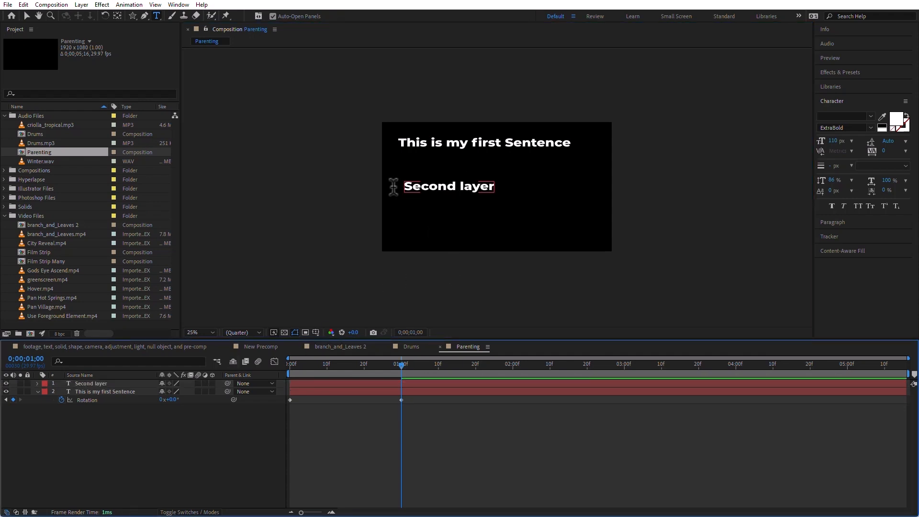
- Rotate the "Second layer" text to 90° and move it directly below the end of the first sentence
{"action": "key", "text": "v"}
{"action": "left_click", "coordinate": [452, 183]}
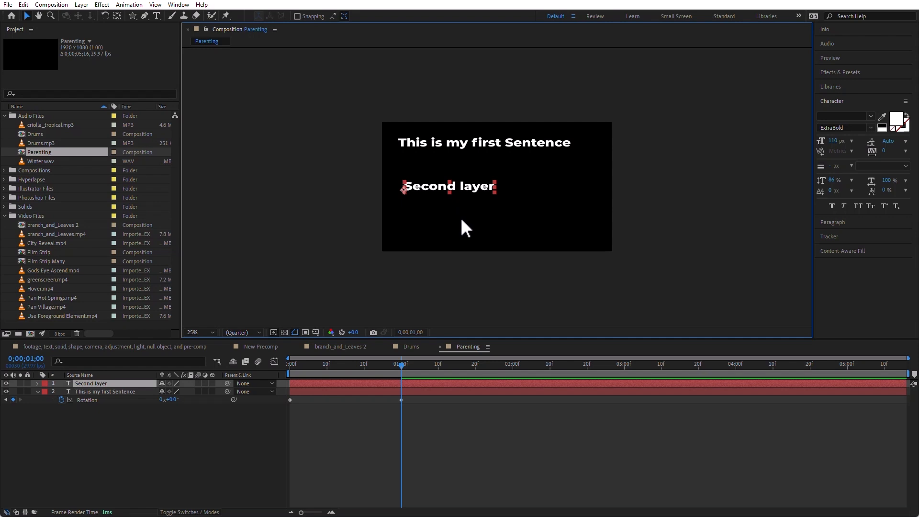
{"action": "key", "text": "ctrl+a"}
{"action": "key", "text": "r"}
{"action": "left_click", "coordinate": [173, 392]}
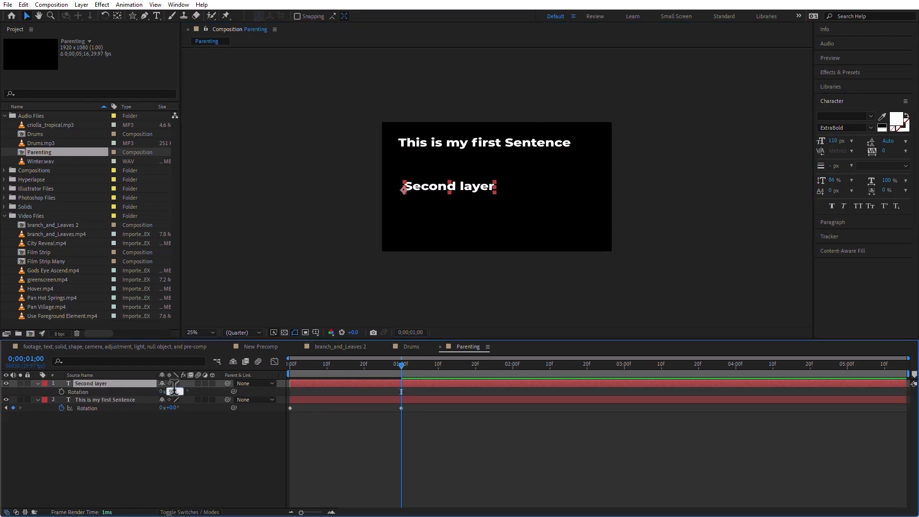
{"action": "type", "text": "90"}
{"action": "key", "text": "Return"}
{"action": "left_click_drag", "start_coordinate": [408, 226], "coordinate": [570, 190]}
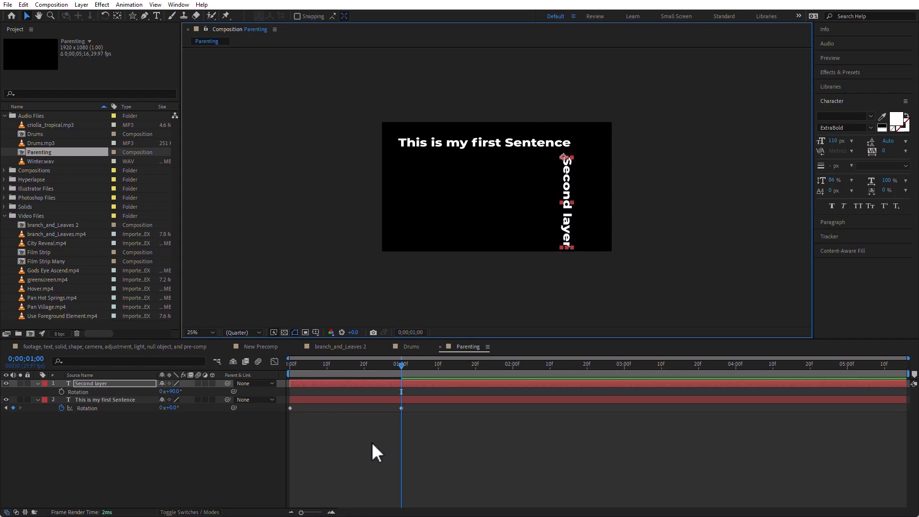
- Parent "Second layer" to the sentence layer at 0;00;01;06, past the last rotation keyframe, and preview from the start
{"action": "left_click_drag", "start_coordinate": [403, 363], "coordinate": [424, 365]}
{"action": "left_click", "coordinate": [403, 408]}
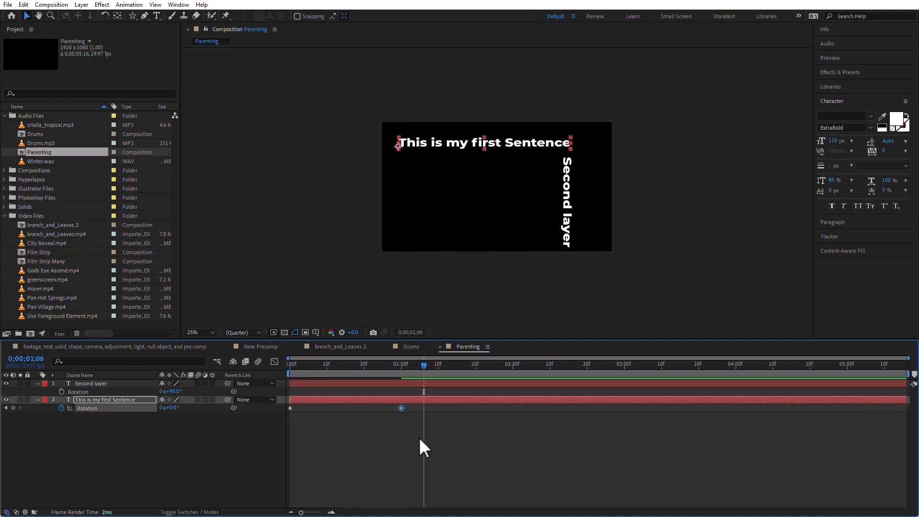
{"action": "left_click", "coordinate": [417, 452]}
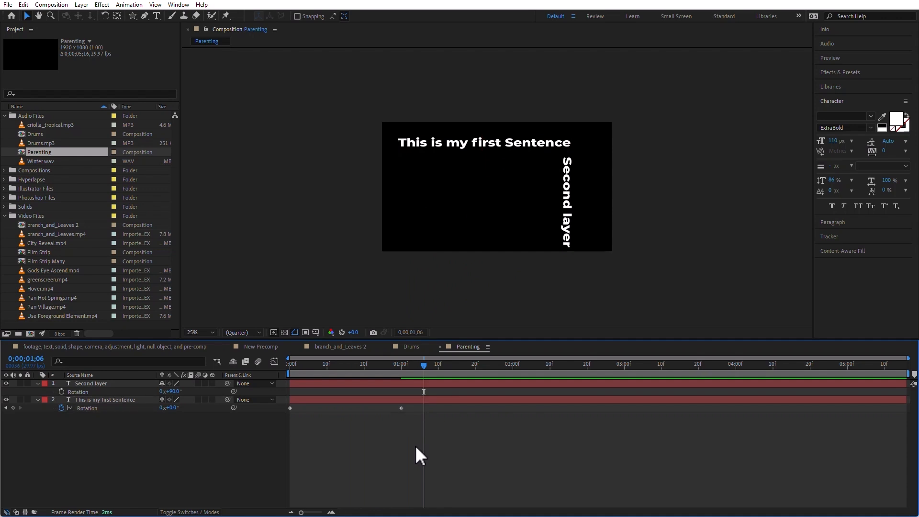
{"action": "left_click", "coordinate": [100, 384]}
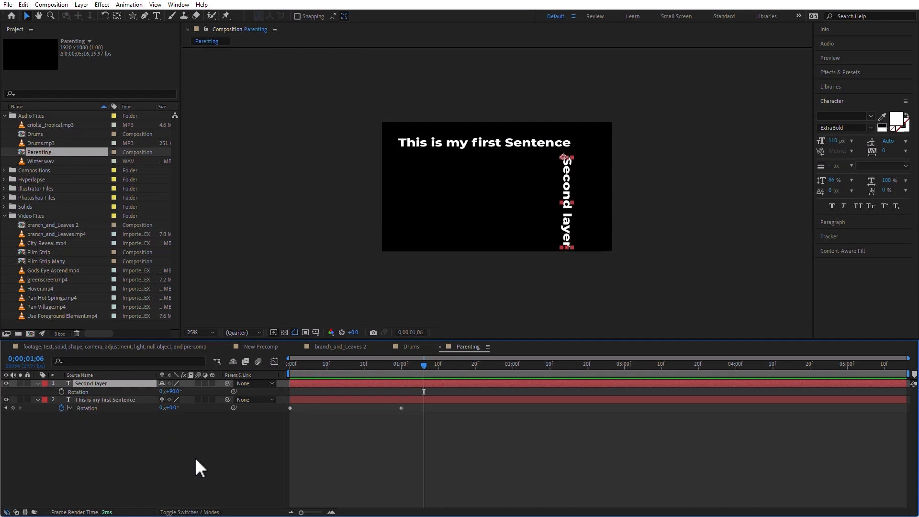
{"action": "left_click", "coordinate": [243, 383]}
{"action": "left_click", "coordinate": [274, 419]}
{"action": "left_click_drag", "start_coordinate": [421, 365], "coordinate": [262, 382]}
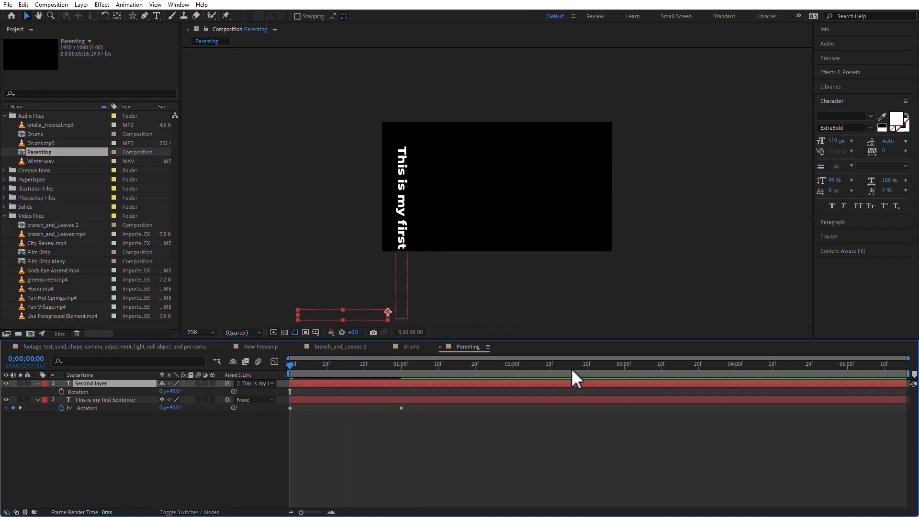
{"action": "key", "text": "space"}
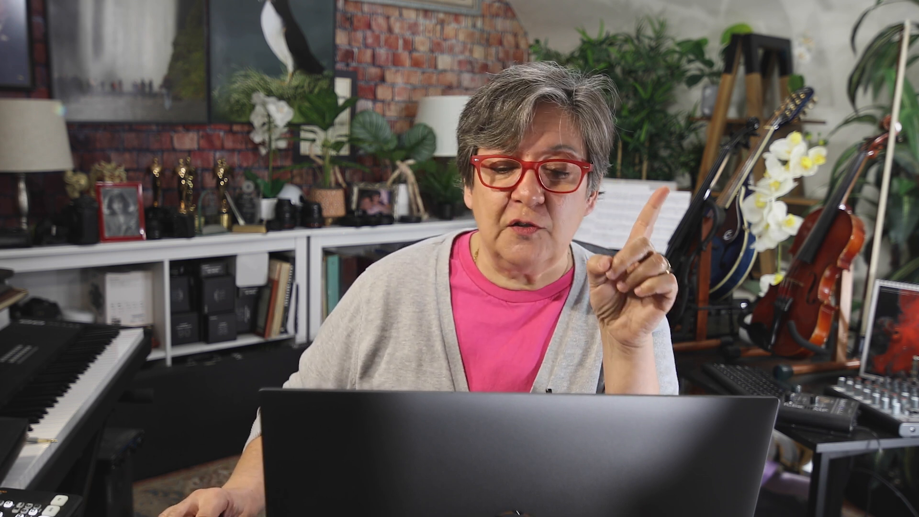
- Try parenting "Second layer" to the sentence layer at the composition's start, scrub through it, and set the parent back to None
{"action": "key", "text": "Home"}
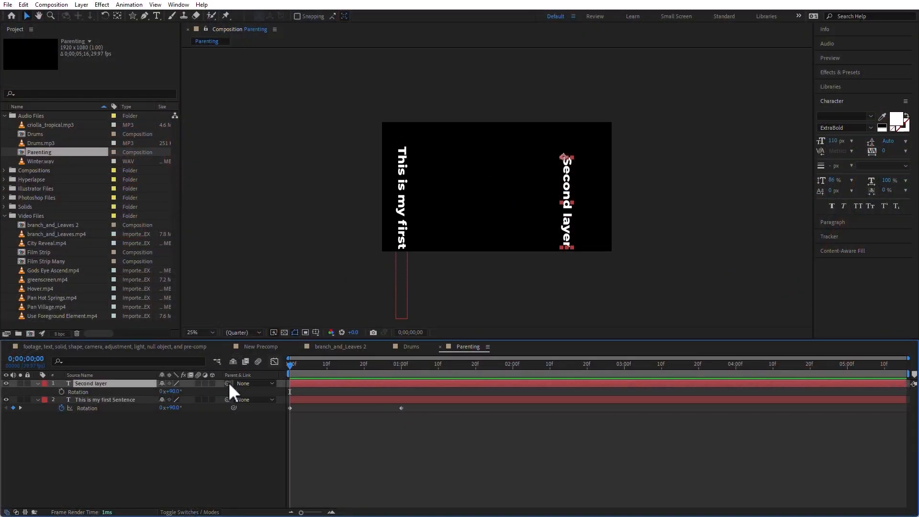
{"action": "left_click_drag", "start_coordinate": [226, 382], "coordinate": [111, 399]}
{"action": "left_click_drag", "start_coordinate": [292, 363], "coordinate": [248, 366]}
{"action": "key", "text": "k"}
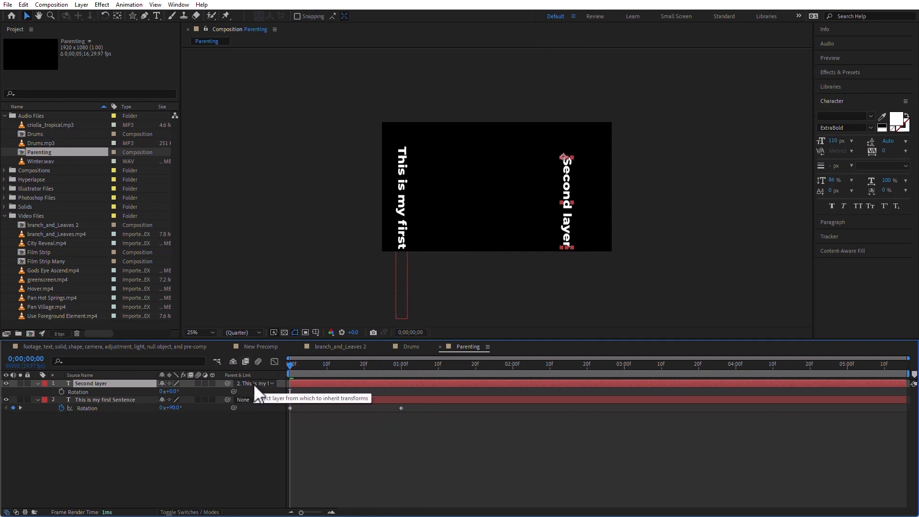
{"action": "left_click", "coordinate": [253, 383]}
{"action": "left_click", "coordinate": [259, 393]}
- Parent "Second layer" to "This is my first Sentence" at 0;00;01;11 and play the animation from the start
{"action": "left_click_drag", "start_coordinate": [330, 366], "coordinate": [441, 367]}
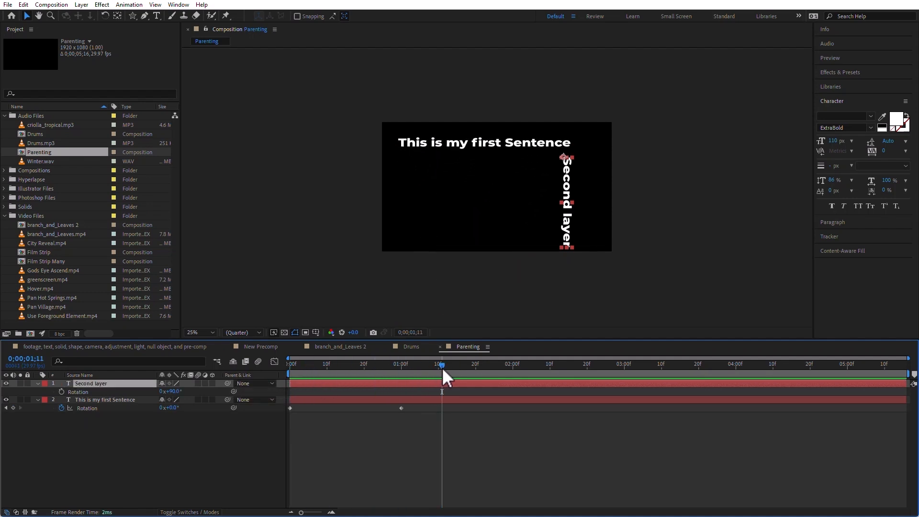
{"action": "left_click", "coordinate": [256, 383]}
{"action": "left_click", "coordinate": [266, 418]}
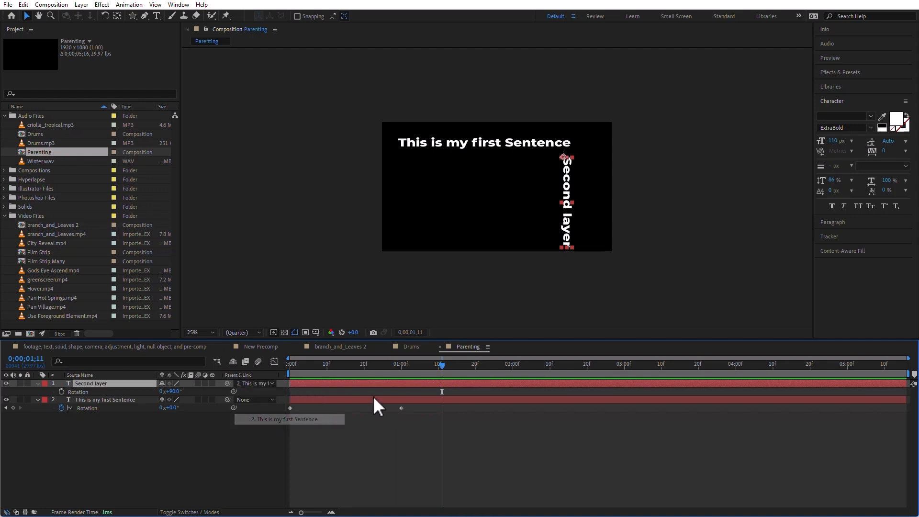
{"action": "left_click_drag", "start_coordinate": [426, 368], "coordinate": [145, 389]}
{"action": "key", "text": "space"}
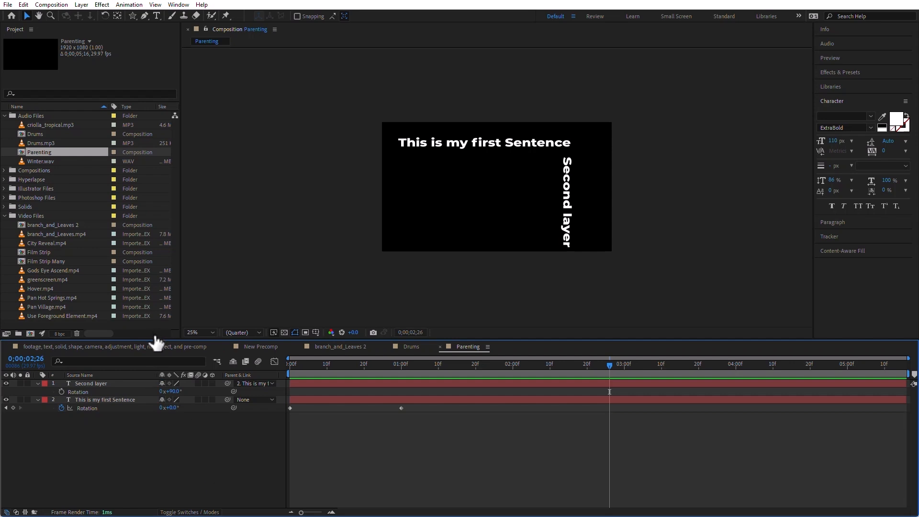
- Revert the project to its last saved version, discarding all changes
{"action": "left_click", "coordinate": [156, 345]}
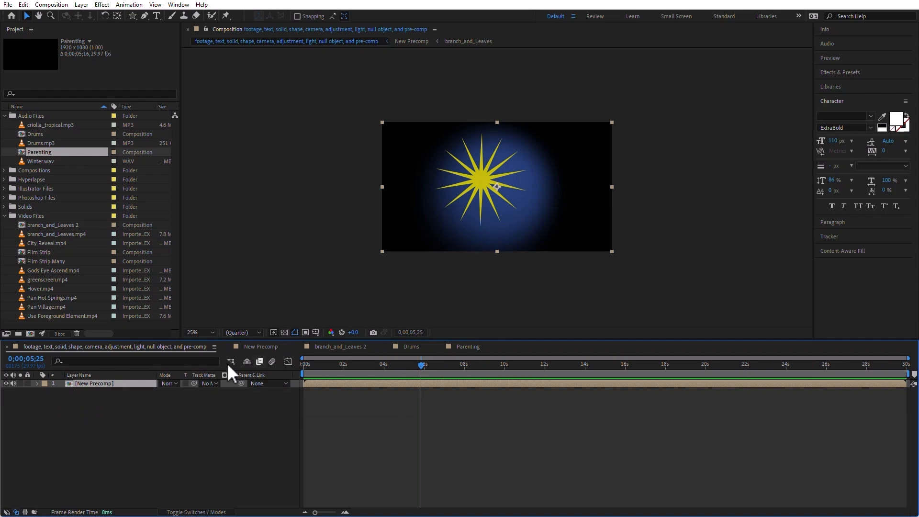
{"action": "left_click", "coordinate": [23, 4]}
{"action": "mouse_move", "coordinate": [8, 5]}
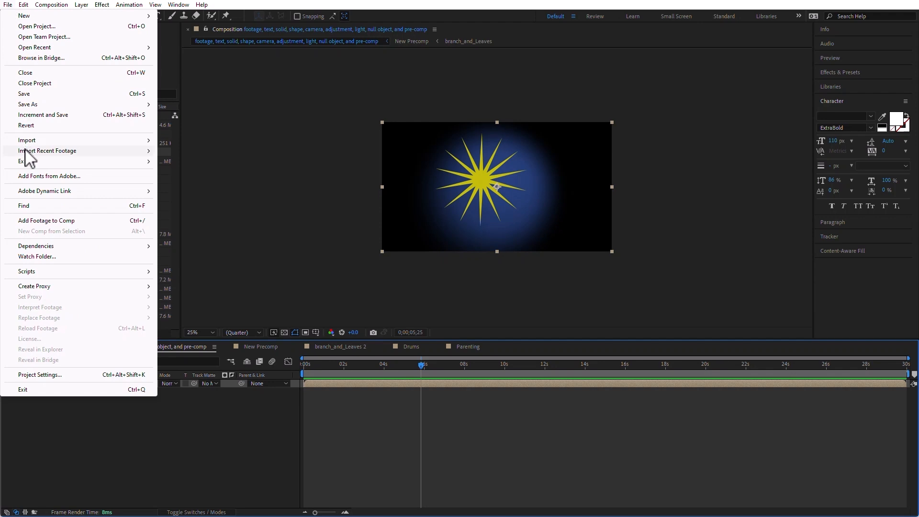
{"action": "left_click", "coordinate": [25, 125]}
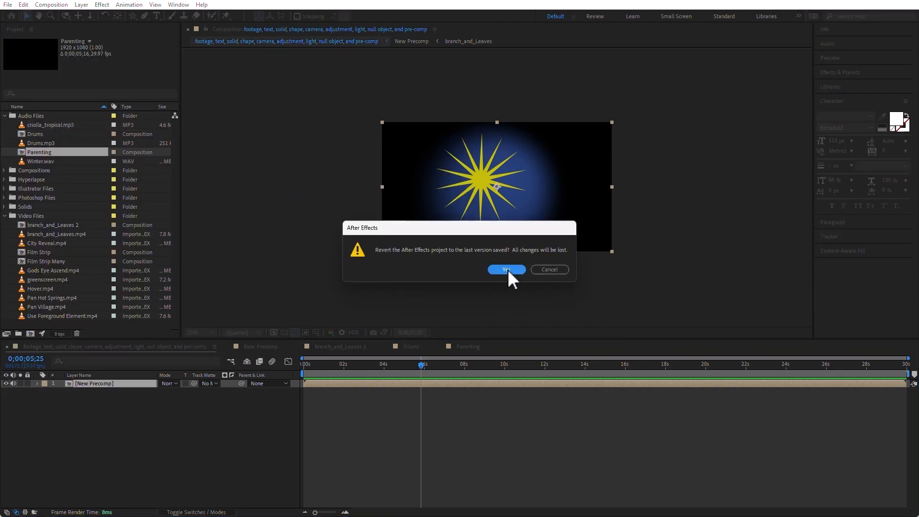
{"action": "left_click", "coordinate": [507, 269]}
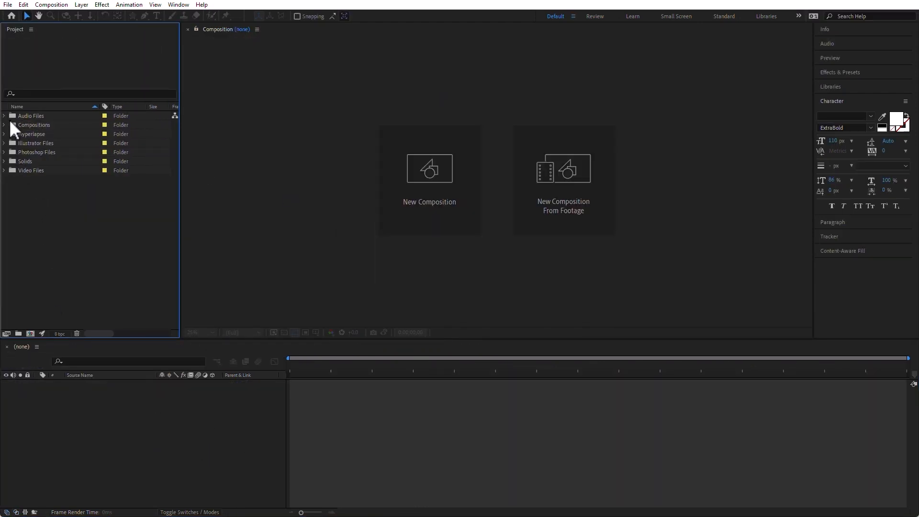
- Open the "footage, text, solid, shape, camera, adjustment, light, null object, and pre-comp" composition and select the "This is a precomp" layer at 6 seconds
{"action": "left_click", "coordinate": [4, 124]}
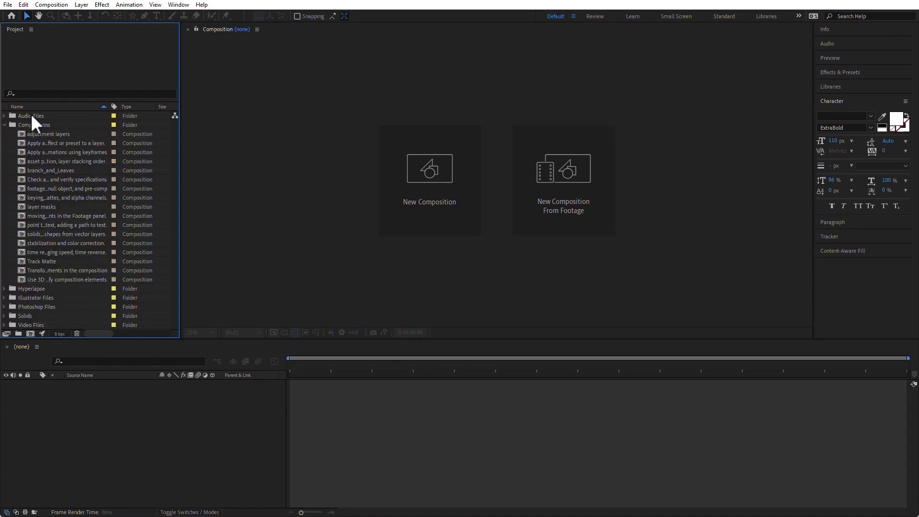
{"action": "double_click", "coordinate": [22, 188]}
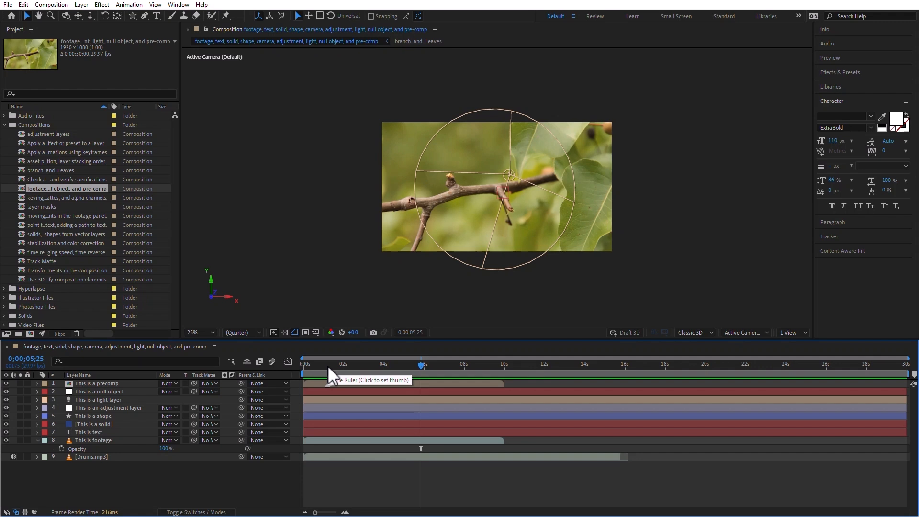
{"action": "left_click_drag", "start_coordinate": [332, 362], "coordinate": [429, 381]}
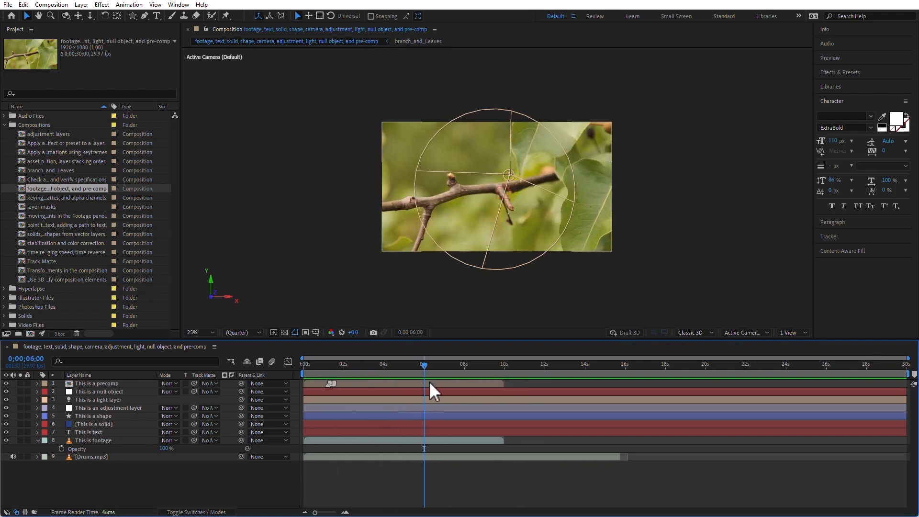
{"action": "left_click", "coordinate": [430, 383]}
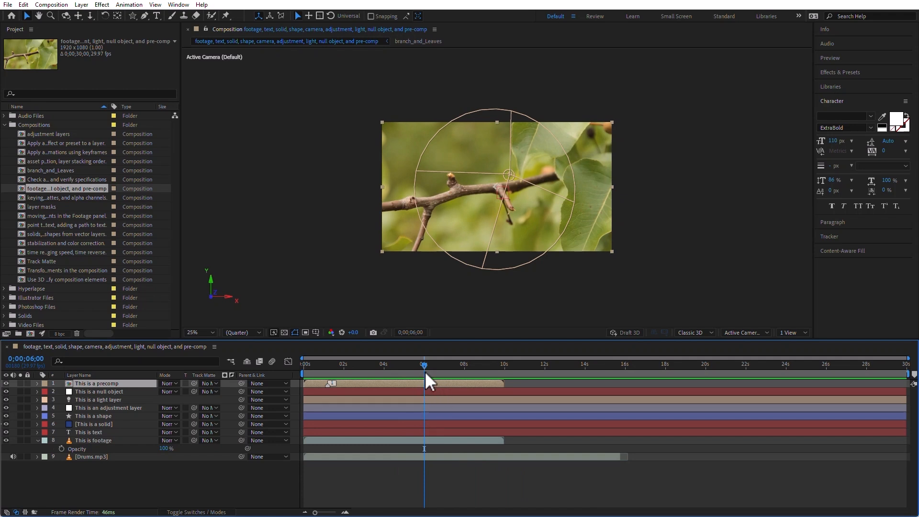